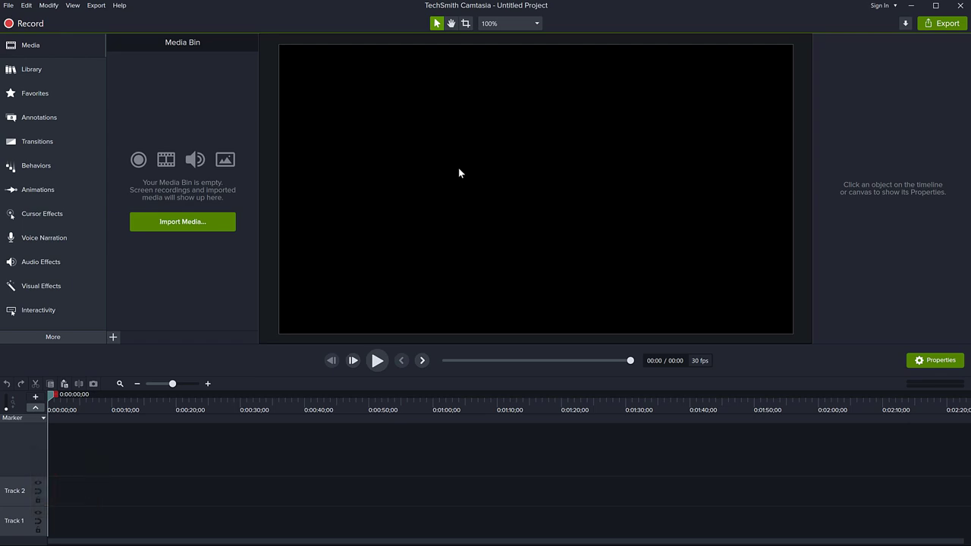
# - Change the project's canvas color to light gray, keeping the 1080p HD dimensions, and apply the settings
pyautogui.click(520, 26)
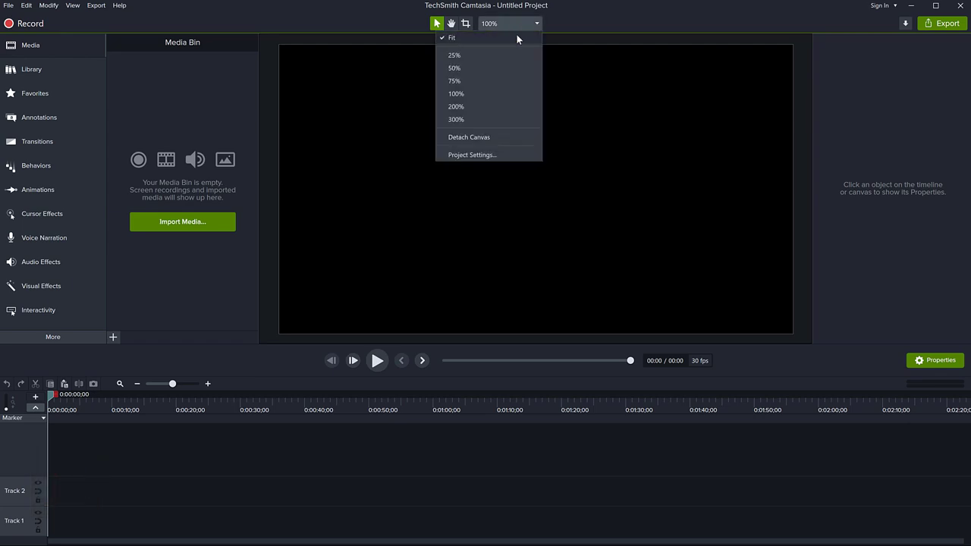
pyautogui.click(478, 155)
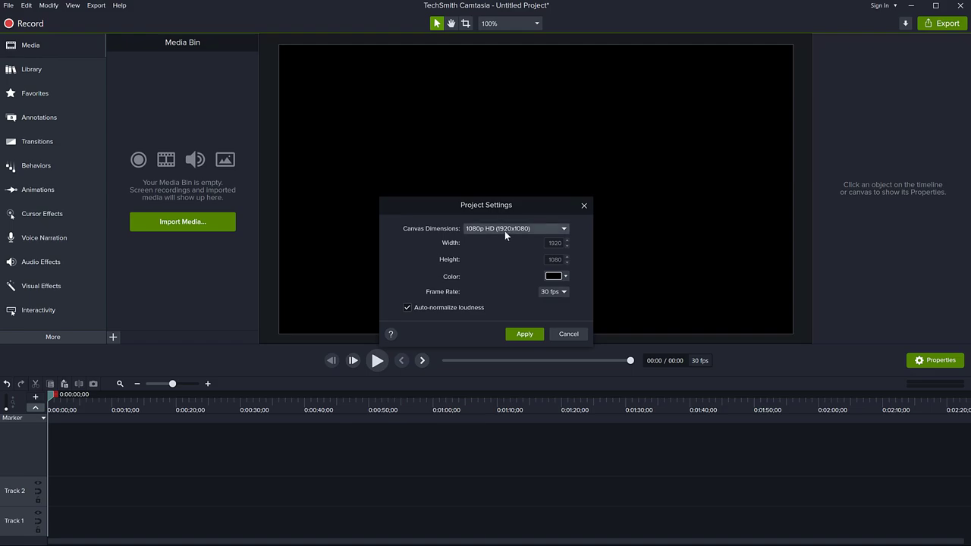
pyautogui.click(559, 276)
pyautogui.click(512, 311)
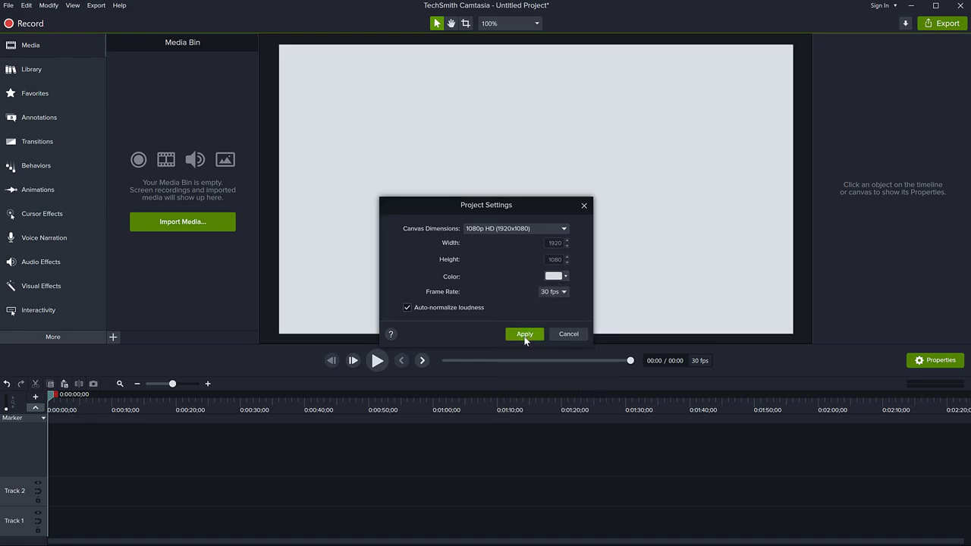
pyautogui.click(525, 334)
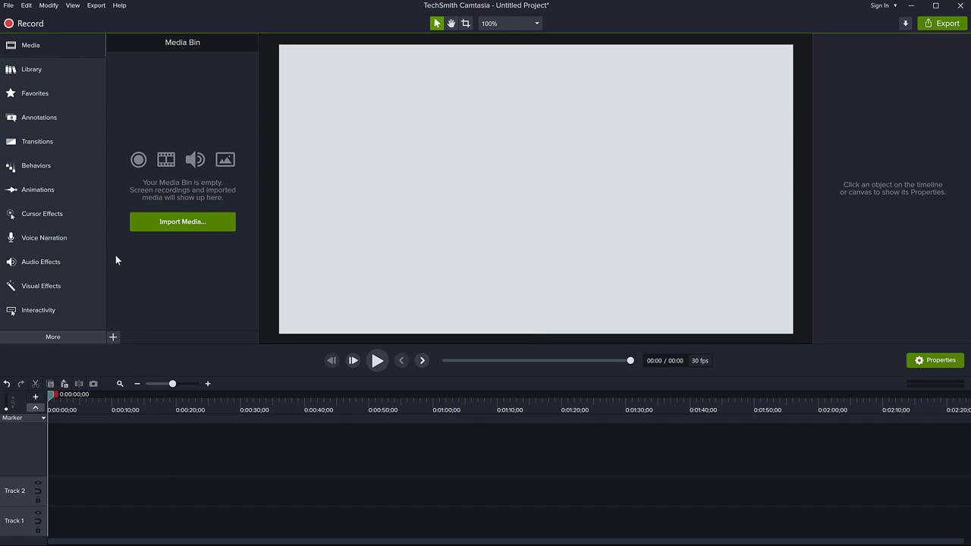
# - Add a plain text callout without a background shape to the canvas and stretch it to fill the whole frame
pyautogui.click(38, 119)
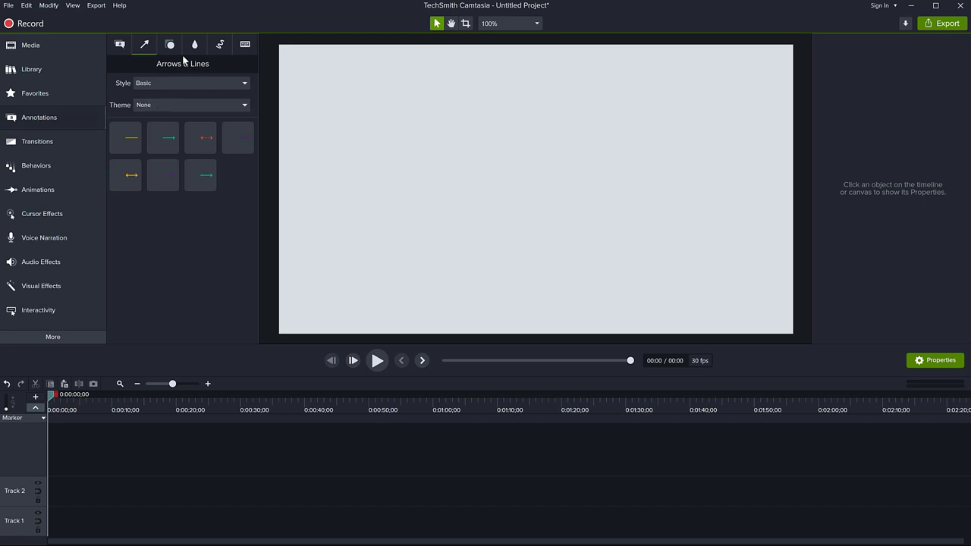
pyautogui.click(126, 47)
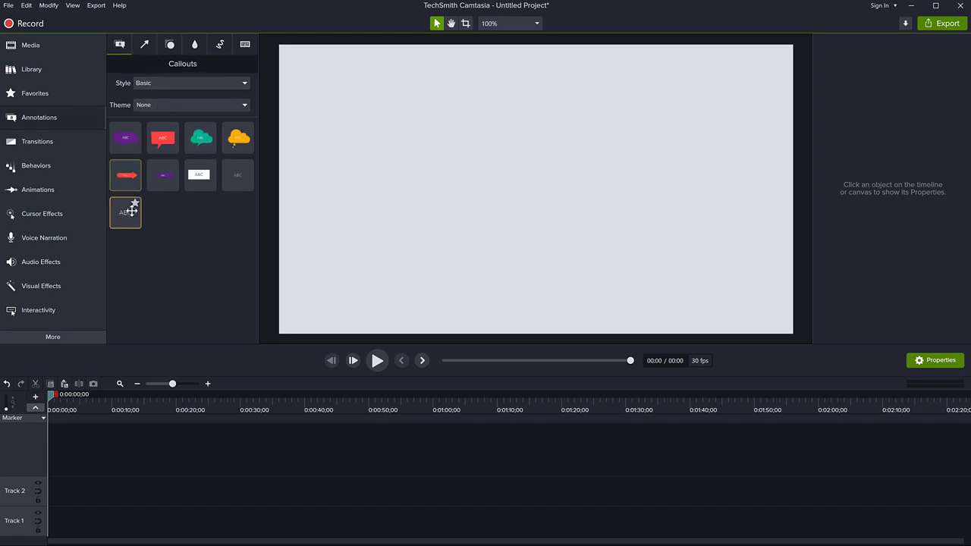
pyautogui.moveTo(144, 223); pyautogui.dragTo(440, 152)
pyautogui.moveTo(494, 180); pyautogui.dragTo(792, 333)
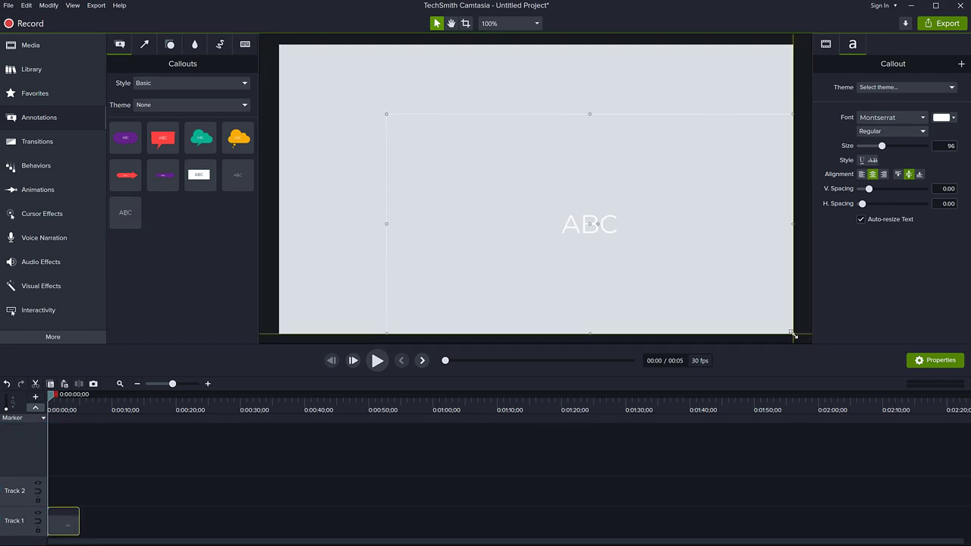
pyautogui.moveTo(386, 116); pyautogui.dragTo(277, 44)
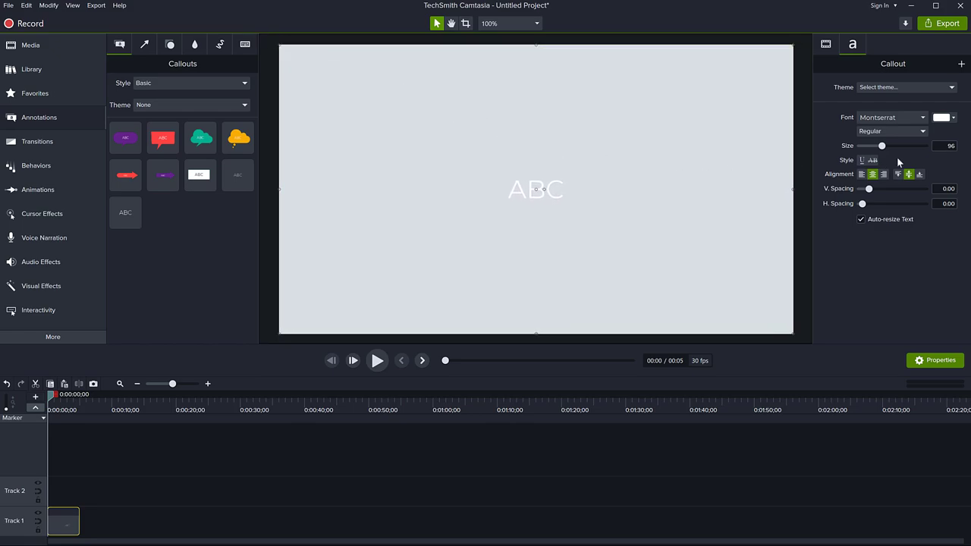
# - Change the callout's text color to the dark default swatch and its font to Prestige Elite Std
pyautogui.click(949, 118)
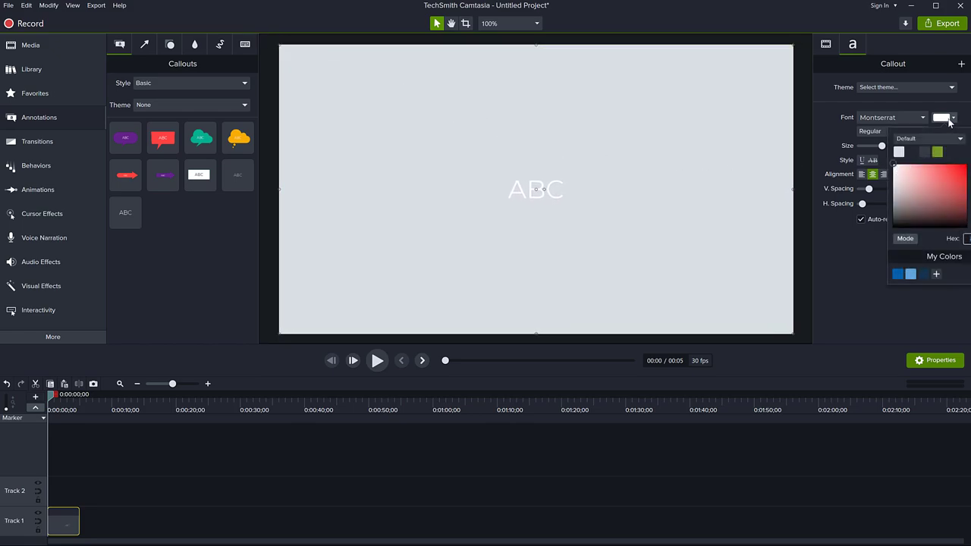
pyautogui.click(915, 152)
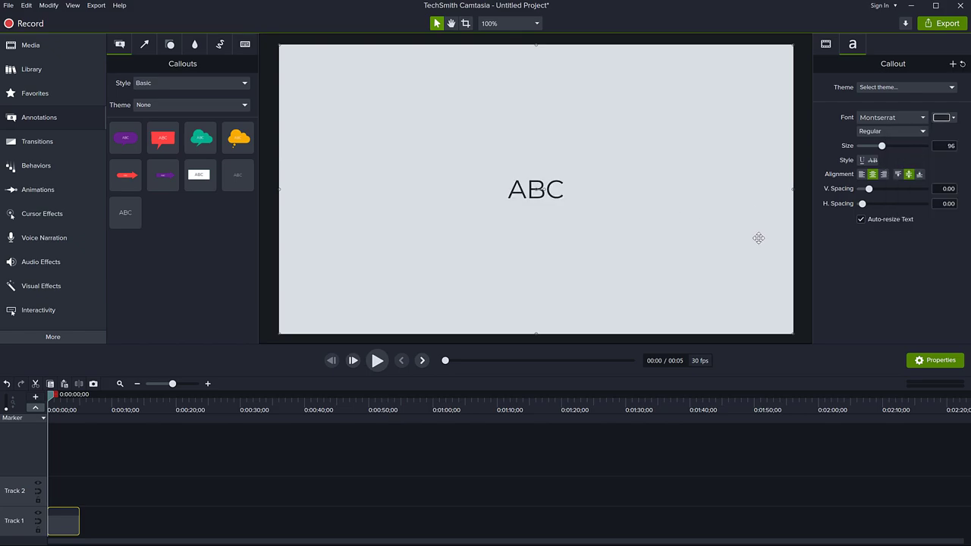
pyautogui.click(914, 118)
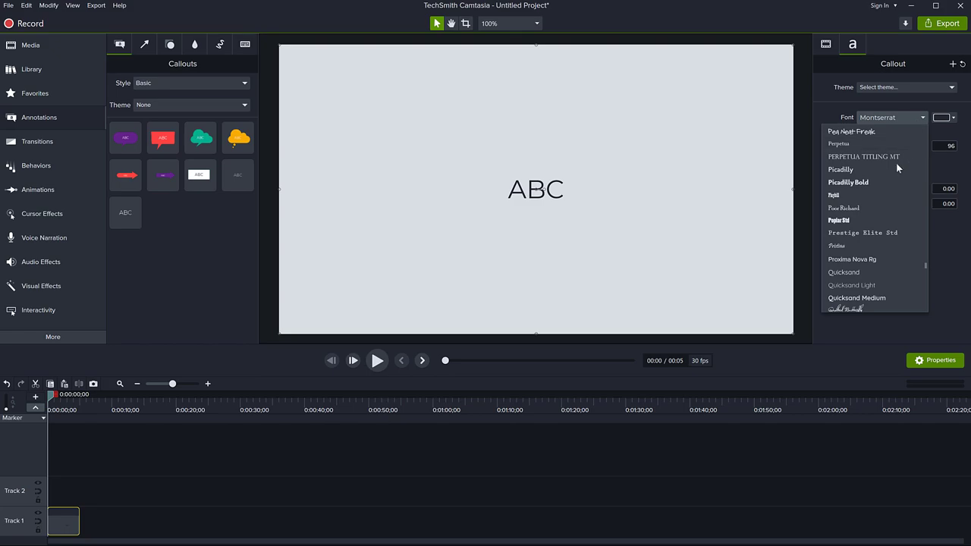
pyautogui.click(873, 231)
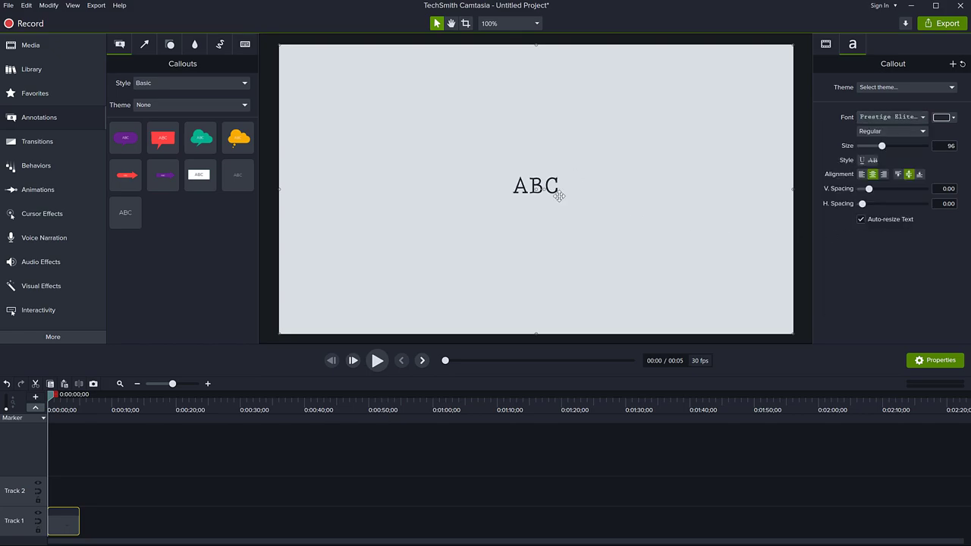
# - Replace the callout's placeholder text with "Typewriter text effect in Camtasia."
pyautogui.doubleClick(535, 186)
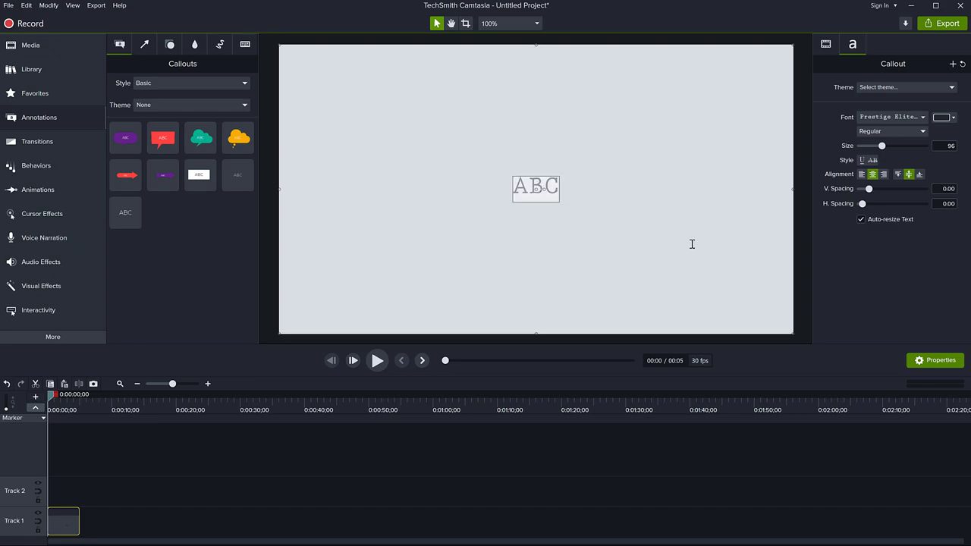
pyautogui.write('Type')
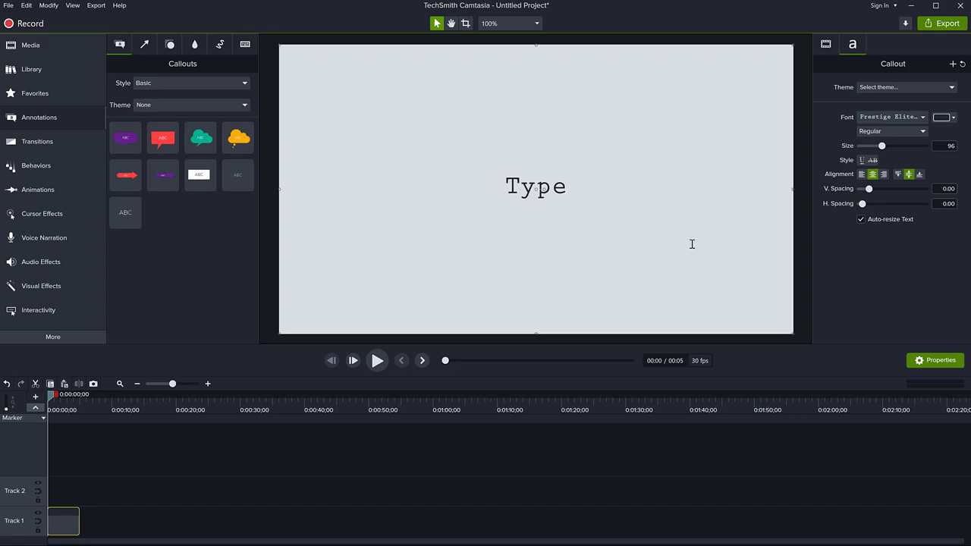
pyautogui.write('writer')
pyautogui.press('BackSpace')
pyautogui.write('e')
pyautogui.press('BackSpace')
pyautogui.write('r t')
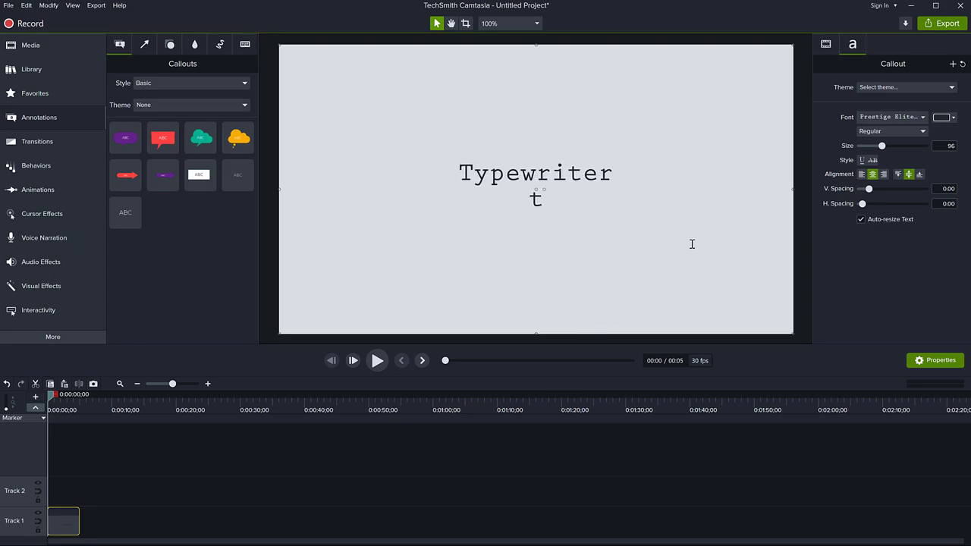
pyautogui.write('ext effect in')
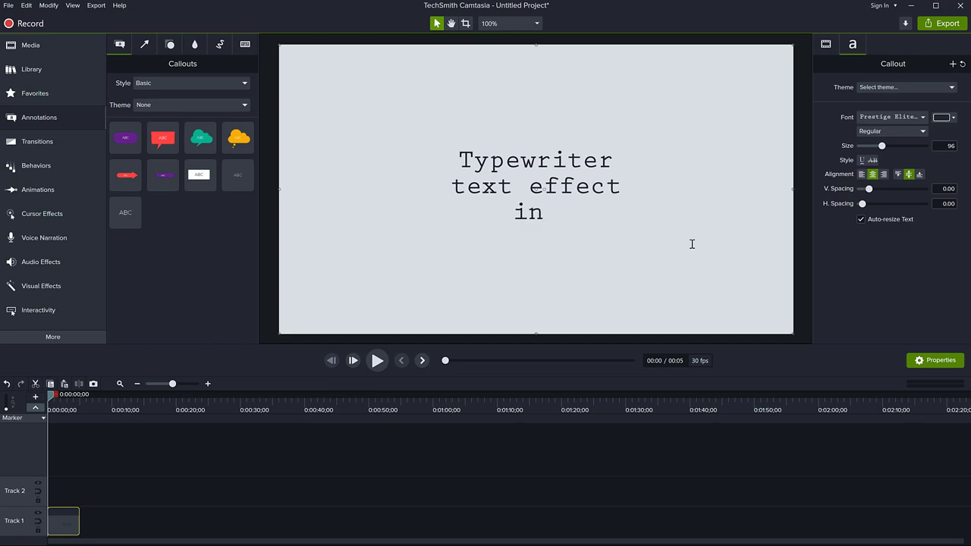
pyautogui.write(' Camtasia.')
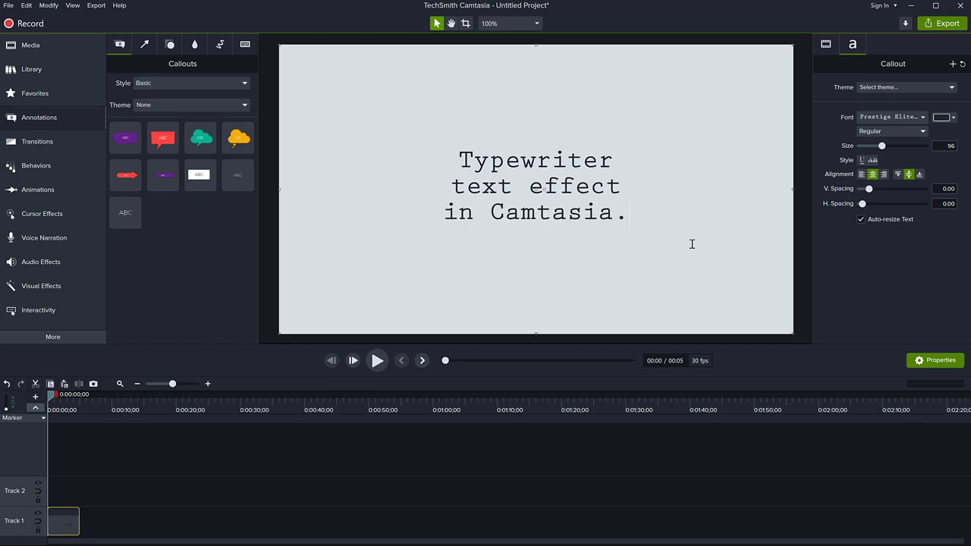
# - Try left alignment, return the callout text to centered, and make it bold at size 139
pyautogui.click(862, 174)
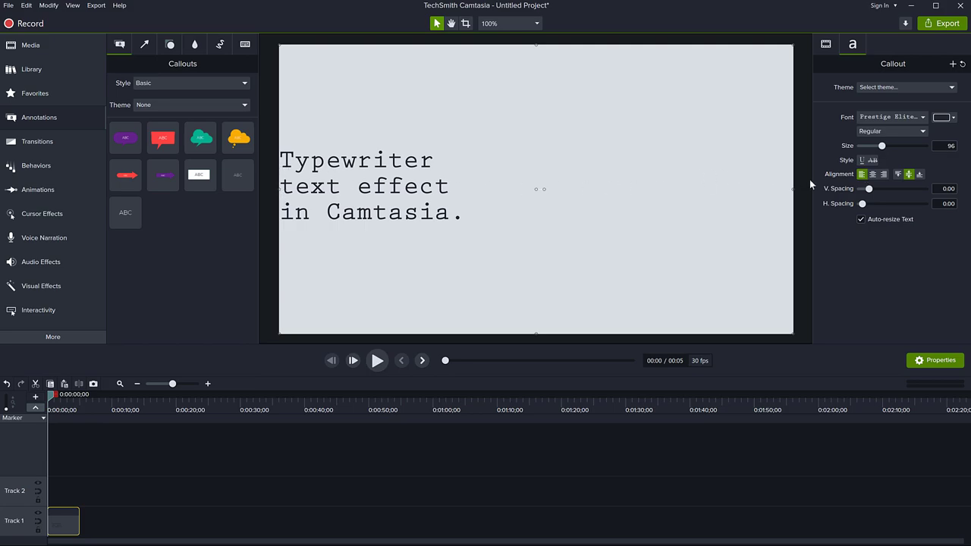
pyautogui.click(873, 174)
pyautogui.hotkey('ctrl', 'b')
pyautogui.moveTo(889, 144); pyautogui.dragTo(894, 153)
pyautogui.click(720, 254)
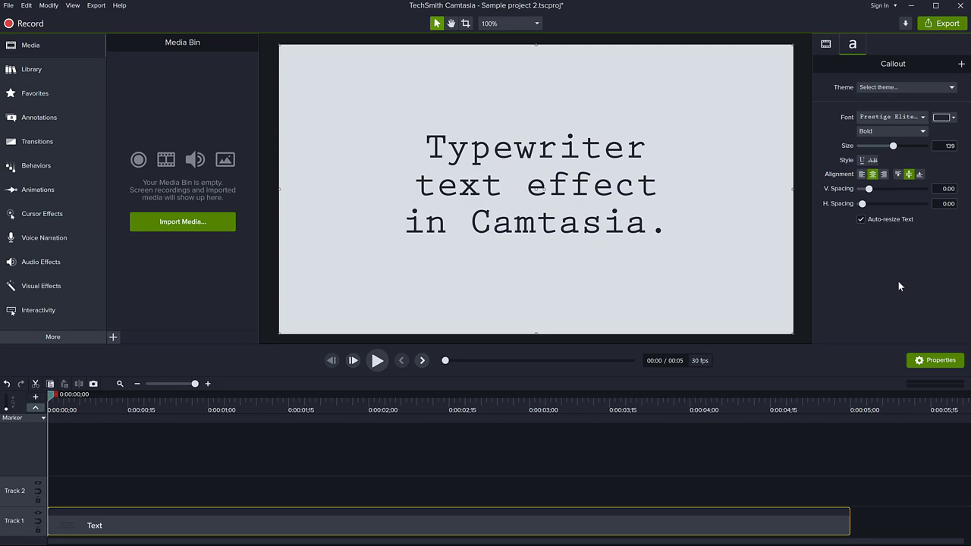
# - Apply the Fly In behavior to the text clip on Track 1 and preview the animation
pyautogui.click(35, 173)
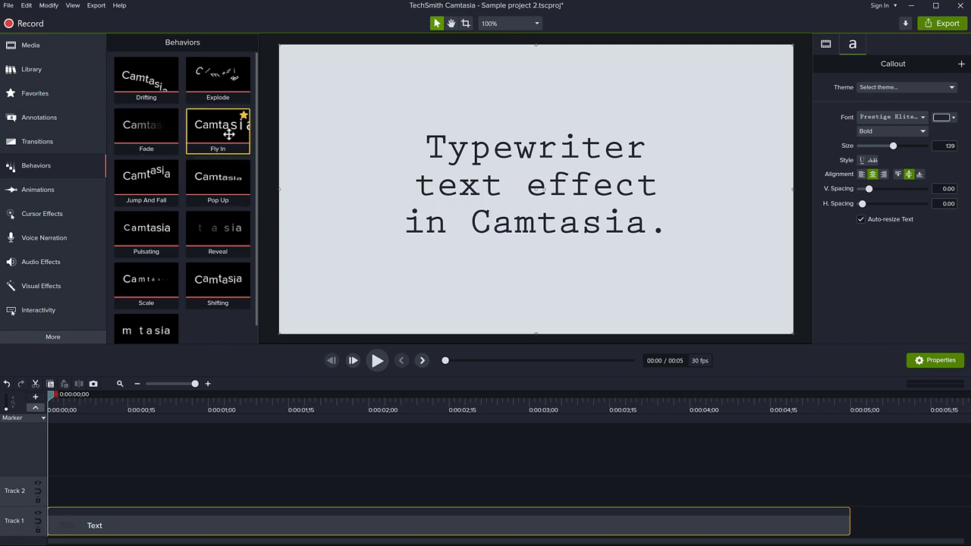
pyautogui.moveTo(220, 128); pyautogui.dragTo(233, 525)
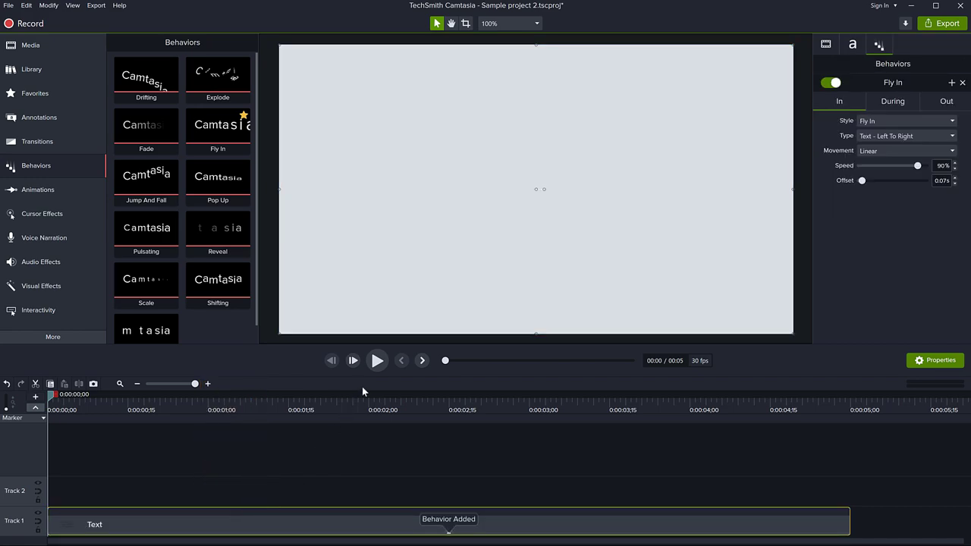
pyautogui.click(377, 361)
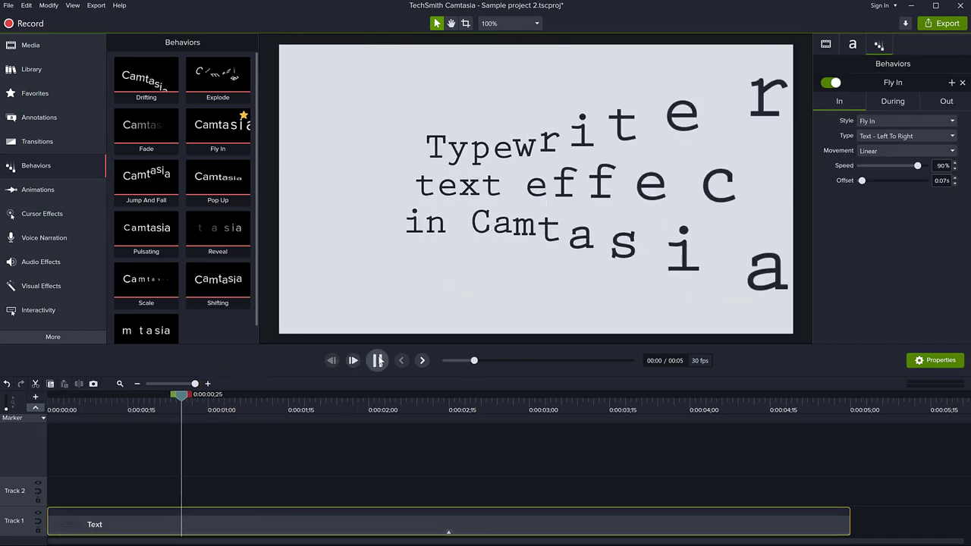
pyautogui.click(376, 361)
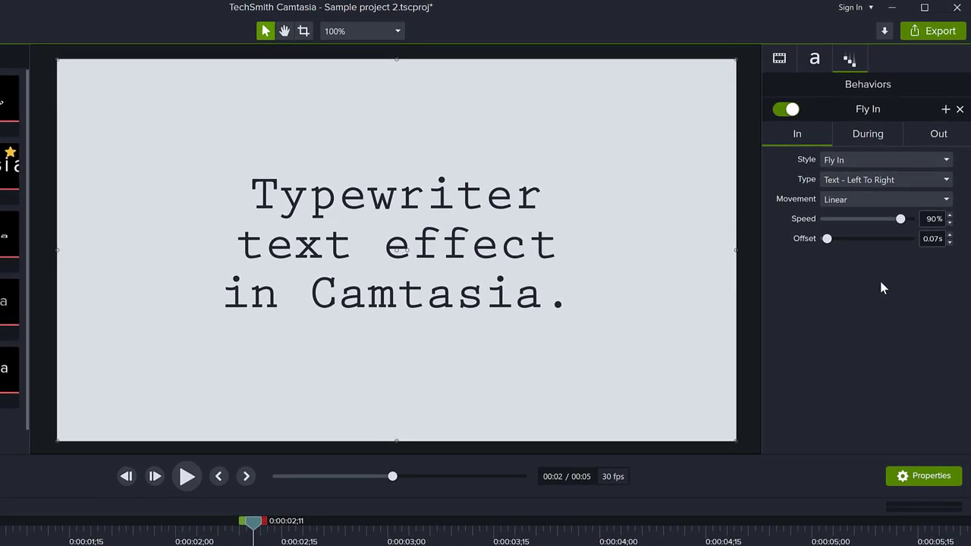
# - Set the Out style of the text's Fly In behavior to None
pyautogui.click(779, 61)
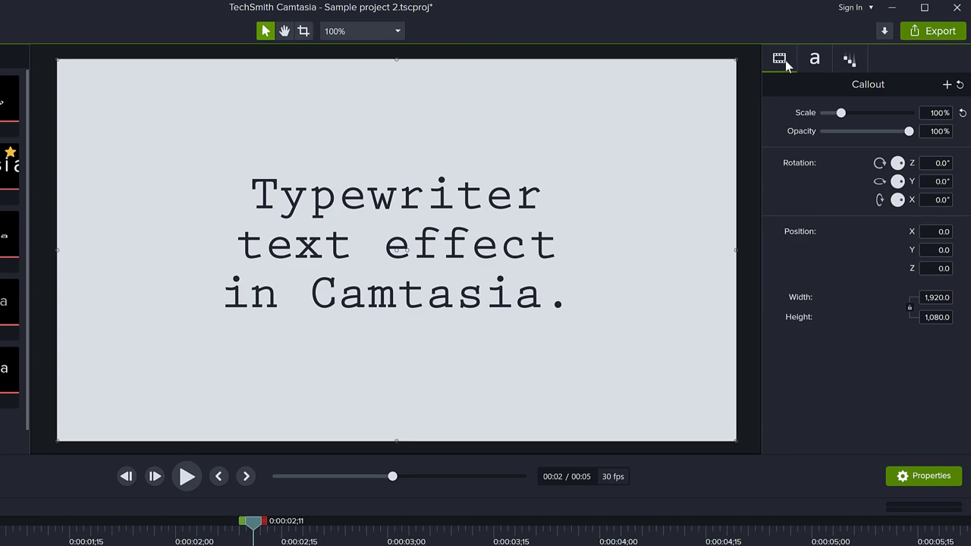
pyautogui.click(814, 63)
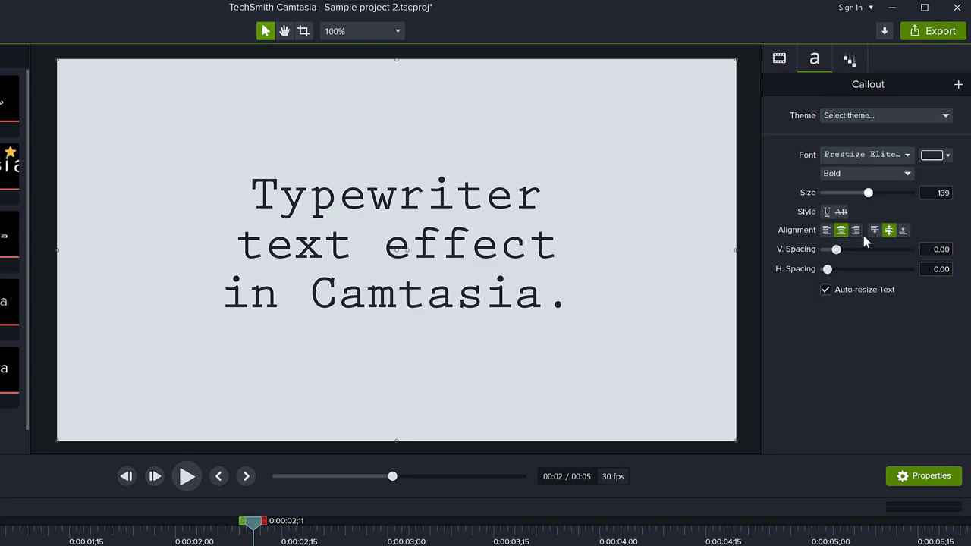
pyautogui.click(851, 63)
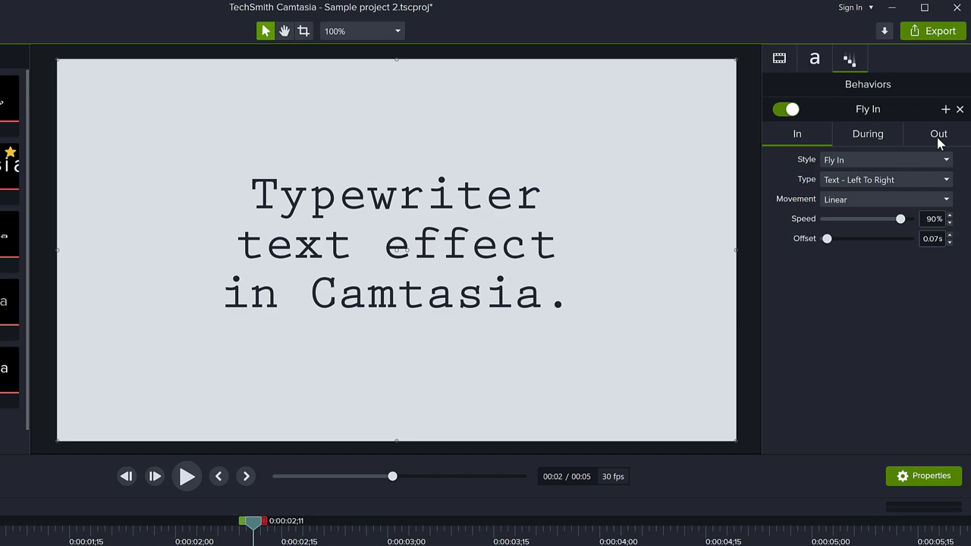
pyautogui.click(869, 136)
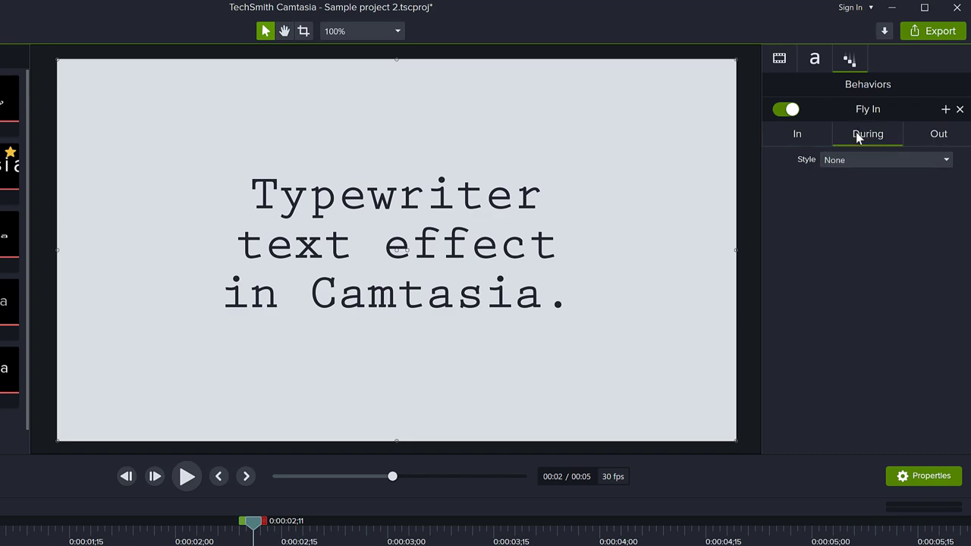
pyautogui.click(932, 134)
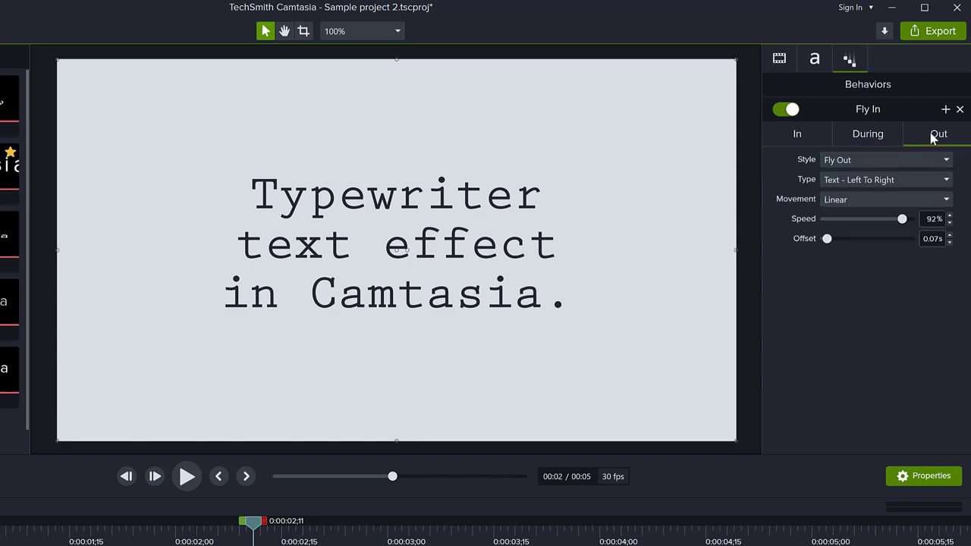
pyautogui.click(882, 172)
pyautogui.click(847, 281)
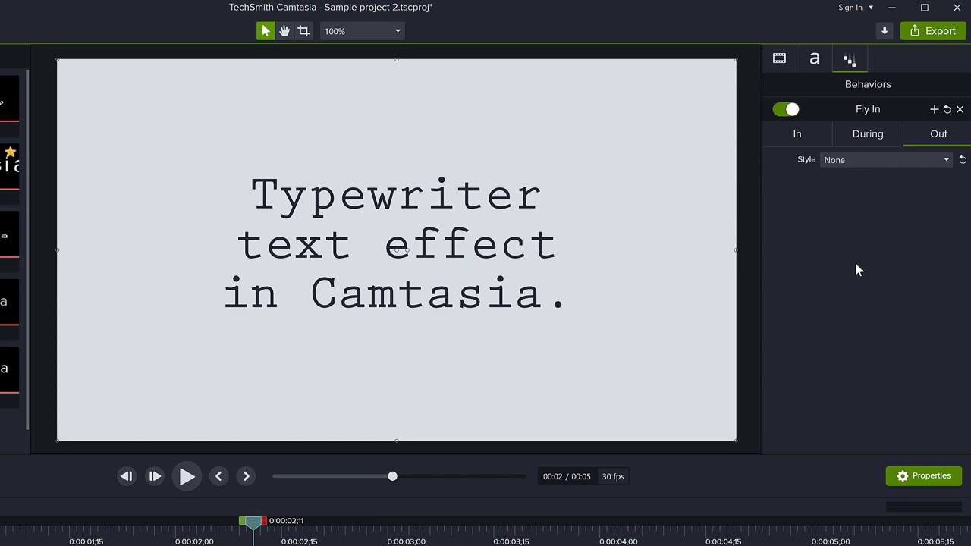
# - Move the playhead to 0:00:01;14 and set the behavior's In type to Text - First To Last
pyautogui.click(796, 135)
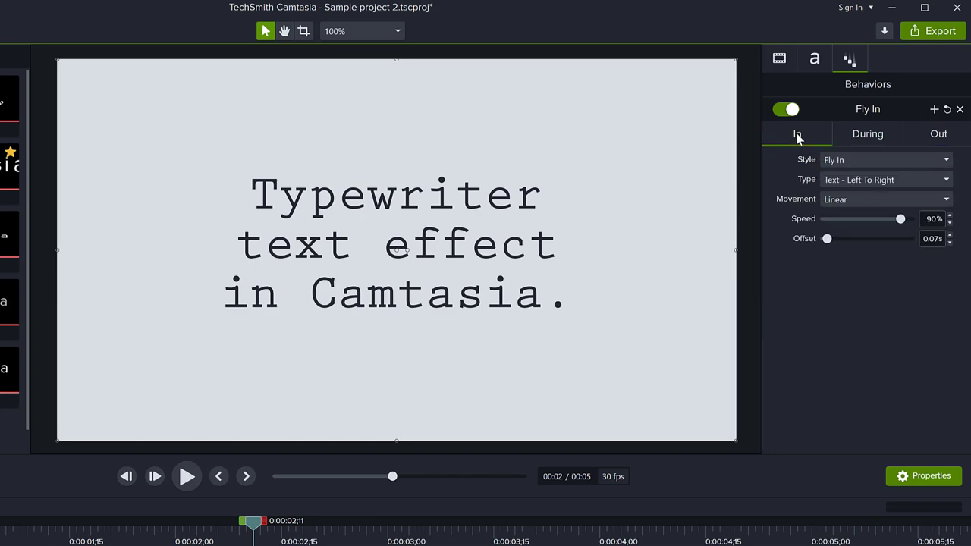
pyautogui.moveTo(253, 523); pyautogui.dragTo(62, 533)
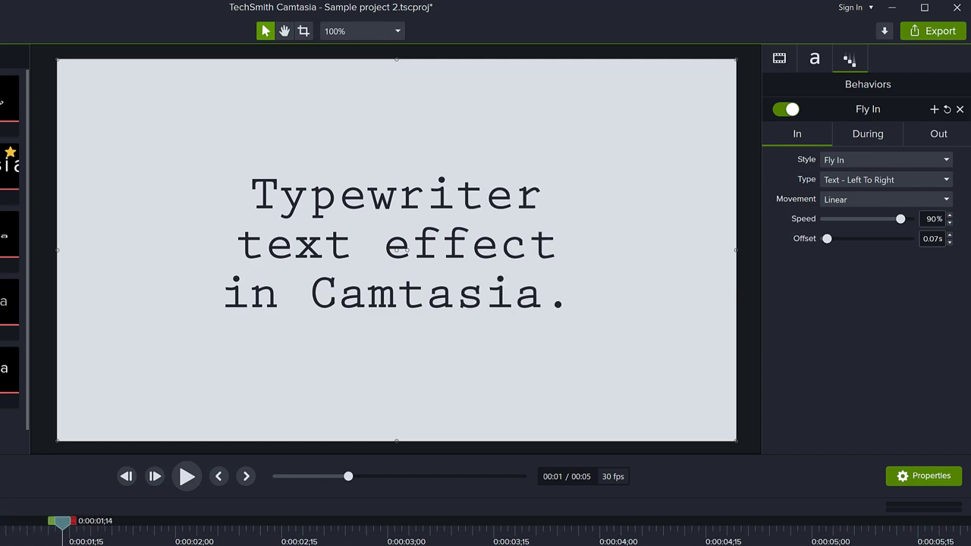
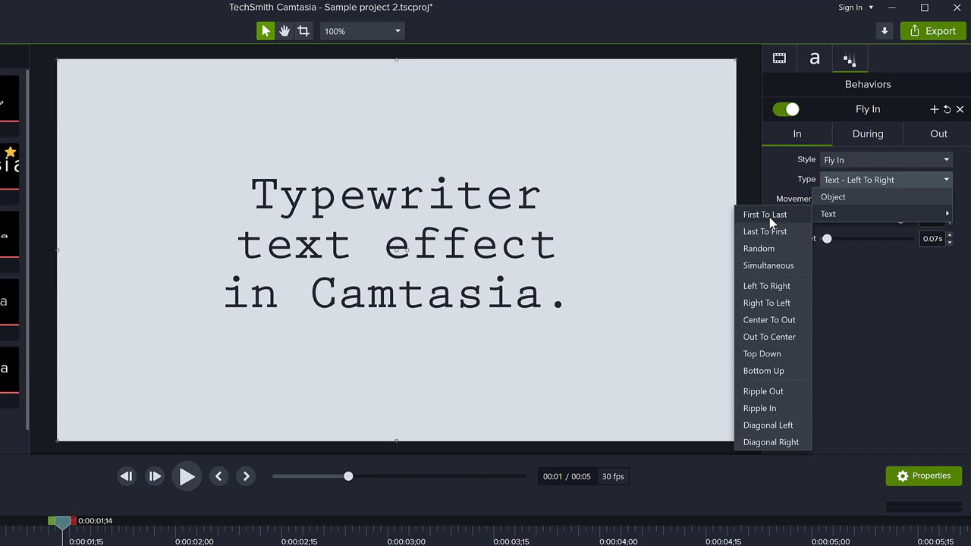
pyautogui.click(769, 216)
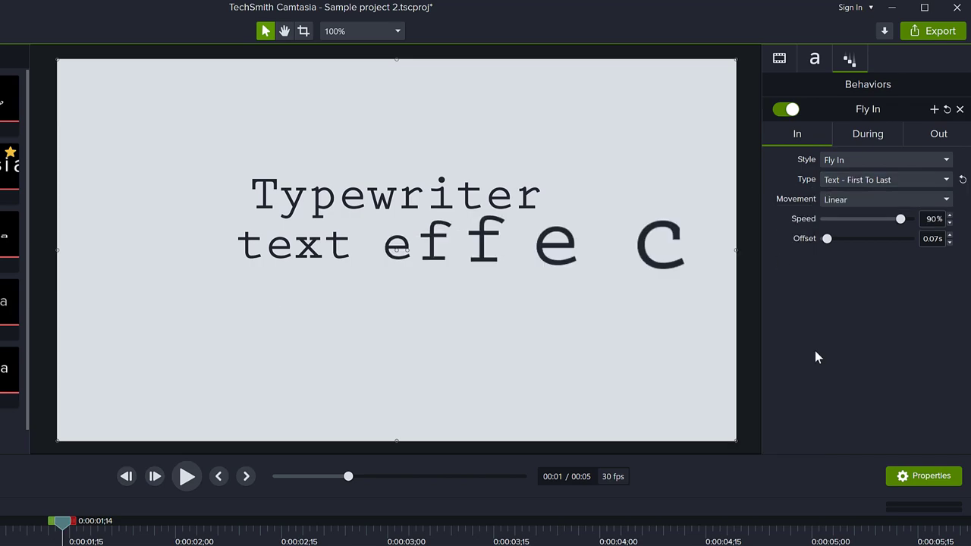
# - Set the behavior's In movement to Smooth and its speed to 100%, with the playhead at 0:00:01;12
pyautogui.click(867, 200)
pyautogui.click(848, 296)
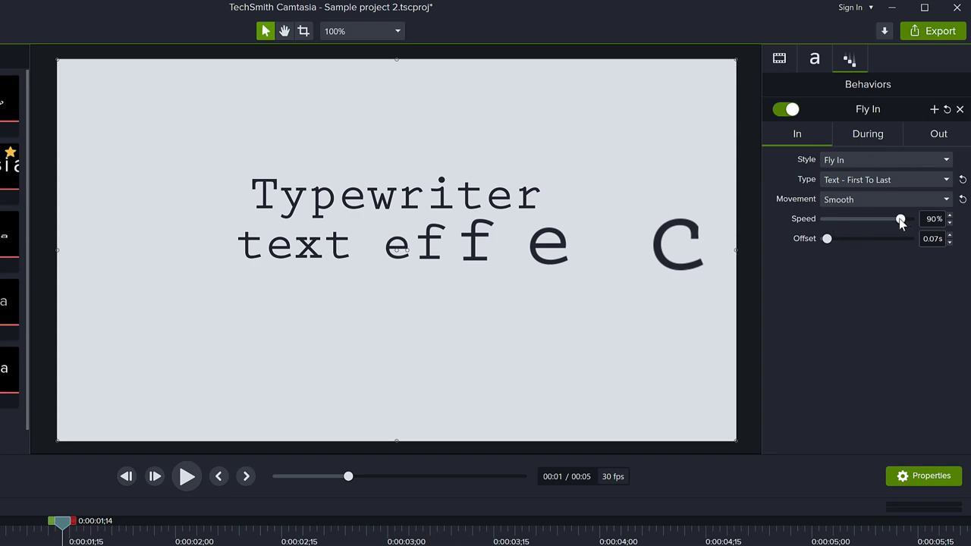
pyautogui.moveTo(65, 523); pyautogui.dragTo(47, 534)
pyautogui.moveTo(901, 220); pyautogui.dragTo(925, 223)
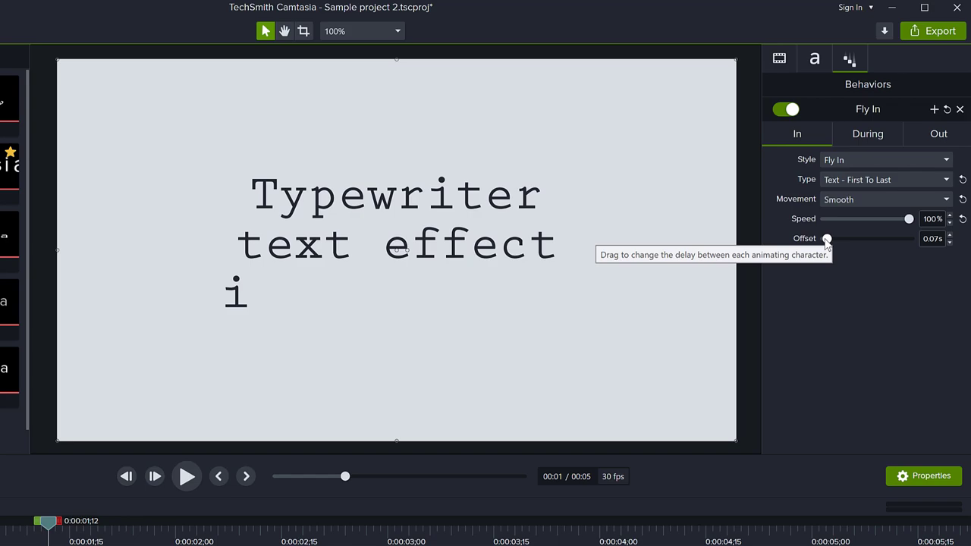
# - Set the Fly In behavior's In offset to 2.00s and play the animation from the beginning
pyautogui.moveTo(826, 241); pyautogui.dragTo(907, 244)
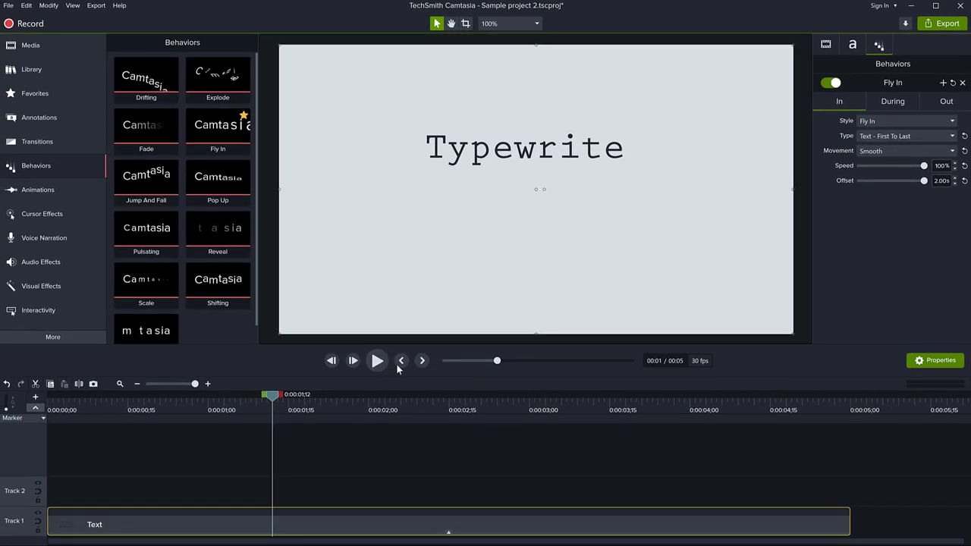
pyautogui.click(398, 365)
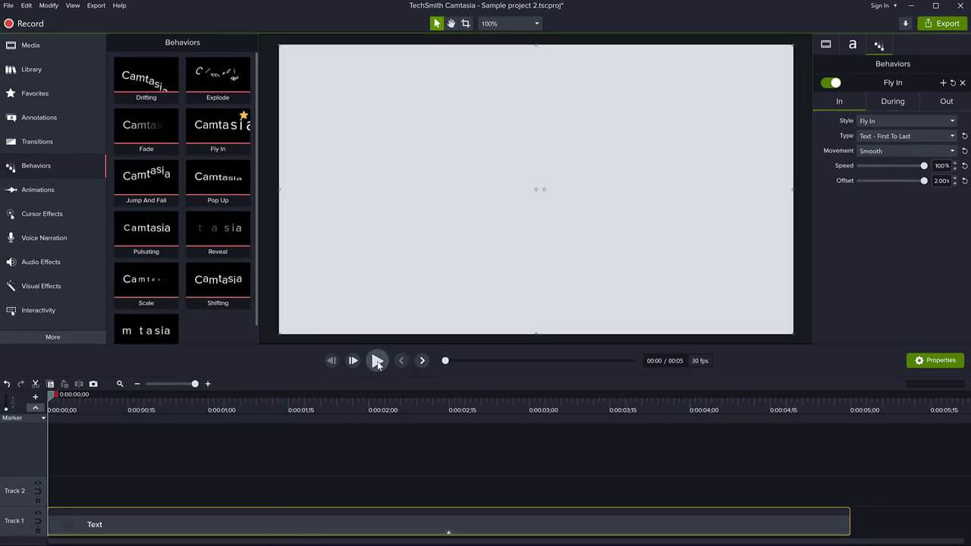
pyautogui.click(377, 361)
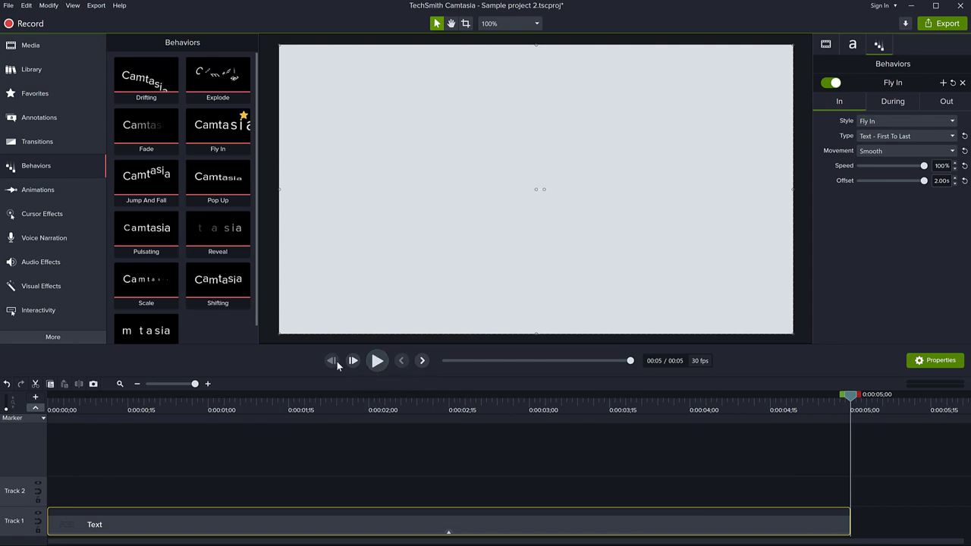
# - Examine the text clip's final frames by stepping between 0:00:04;29 and 0:00:05;00
pyautogui.click(332, 361)
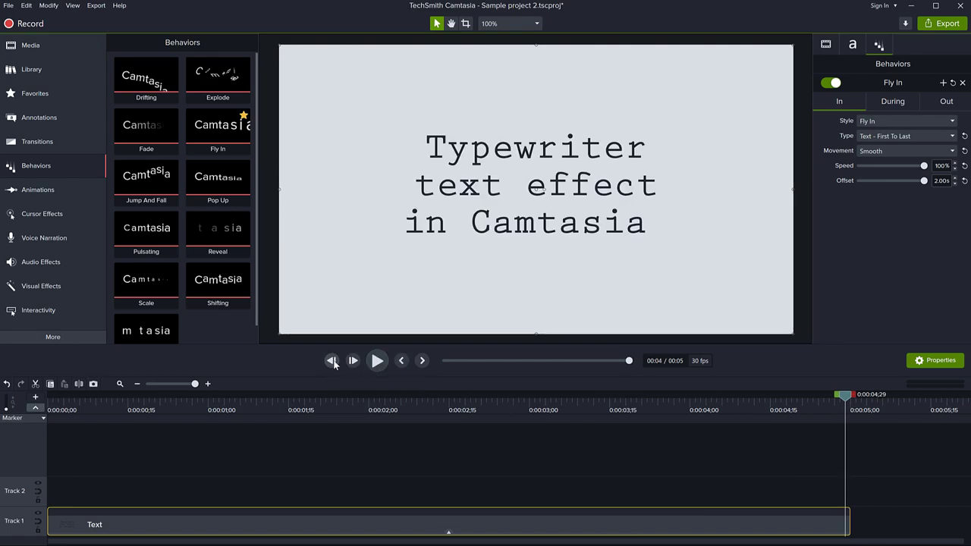
pyautogui.click(352, 361)
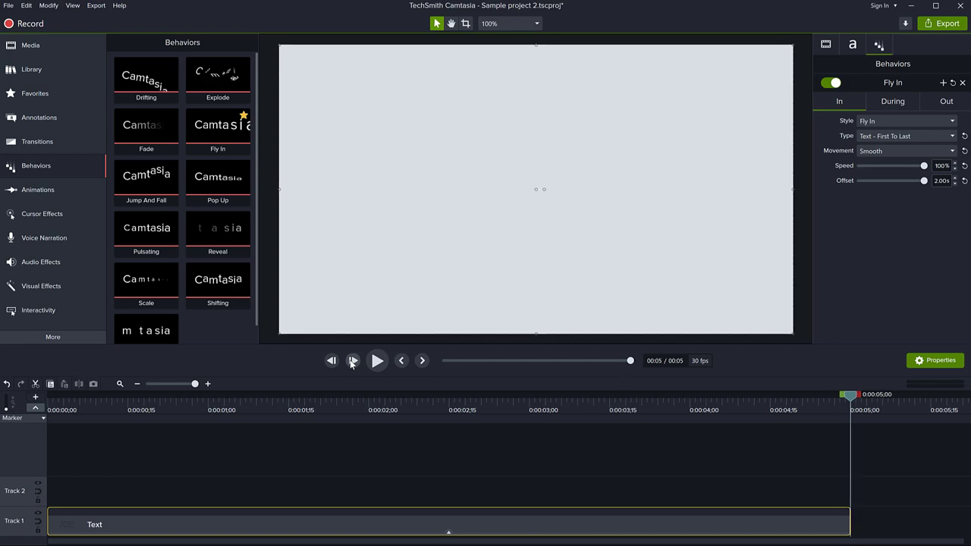
pyautogui.click(331, 361)
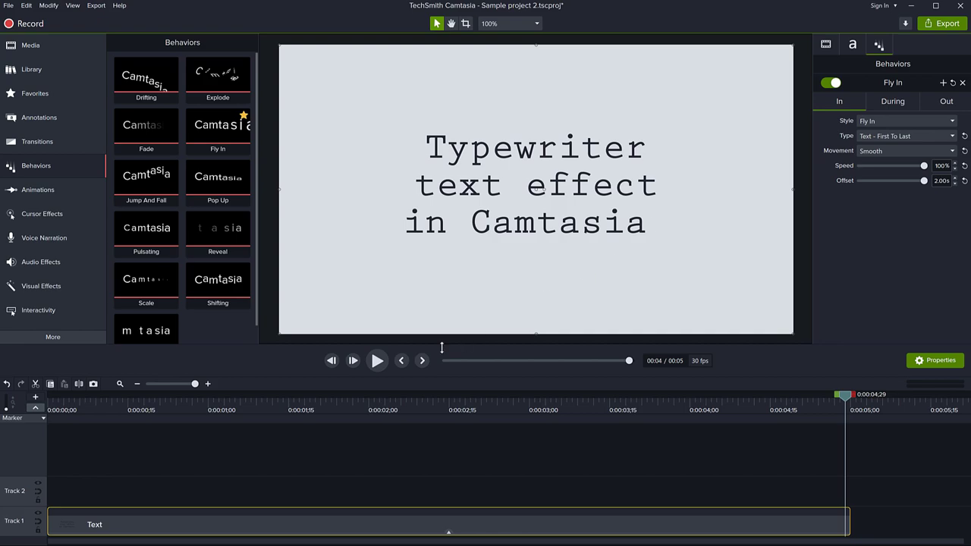
pyautogui.click(352, 361)
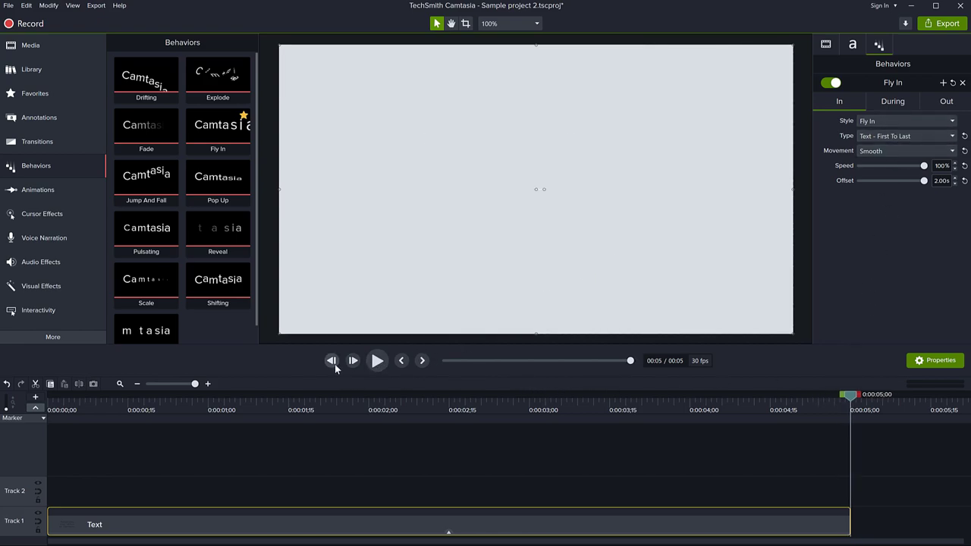
pyautogui.click(332, 362)
pyautogui.moveTo(925, 167)
pyautogui.mouseDown()
pyautogui.moveTo(861, 182)
pyautogui.moveTo(925, 182)
pyautogui.mouseUp()
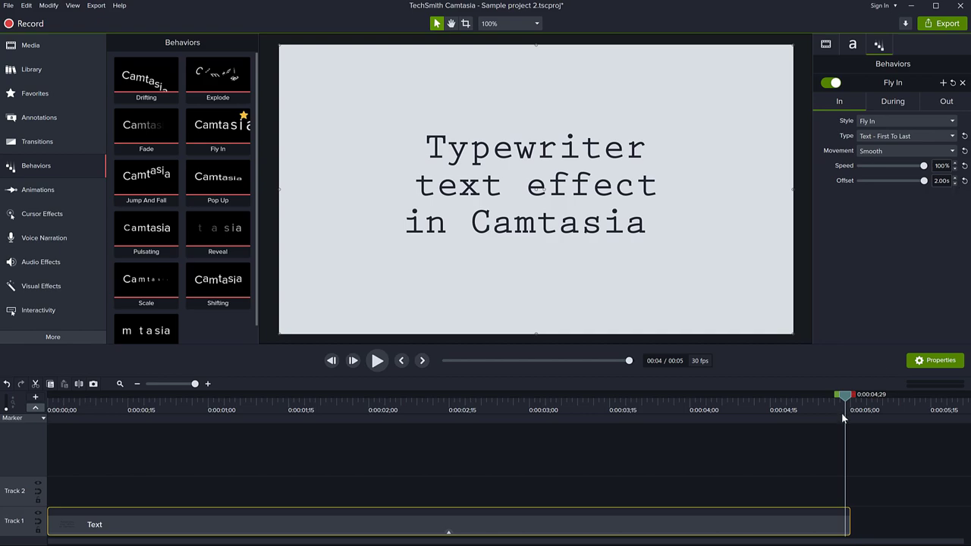
pyautogui.click(353, 362)
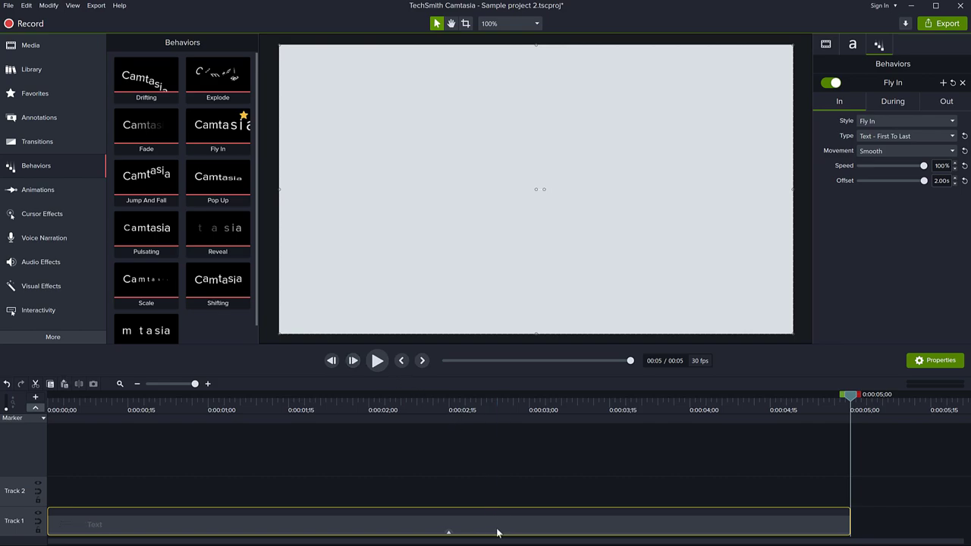
# - Paste a copy of the text clip at 0:00:05;00 on Track 1, remove its Fly In behavior and shorten it to end before 0:00:08;00
pyautogui.hotkey('ctrl', 'v')
pyautogui.click(354, 362)
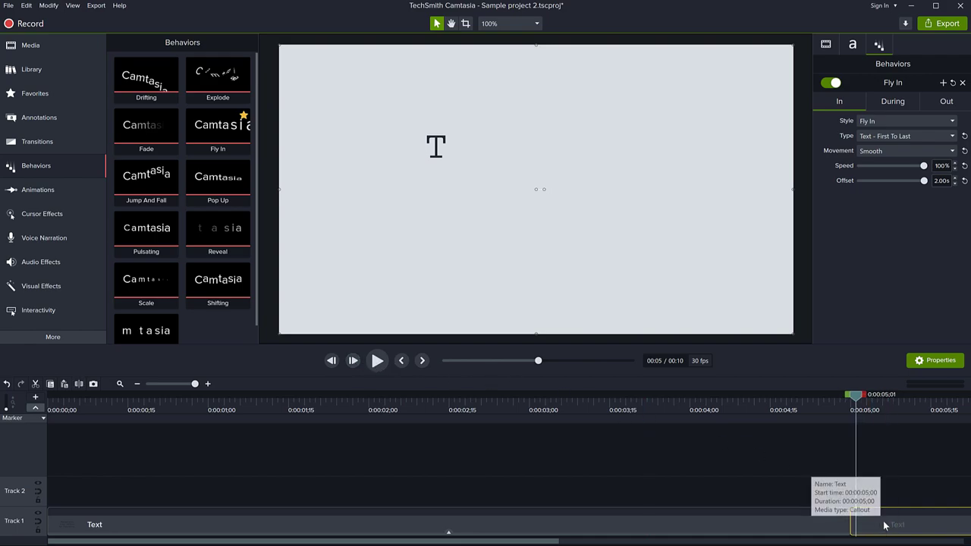
pyautogui.hotkey('ctrl', '9')
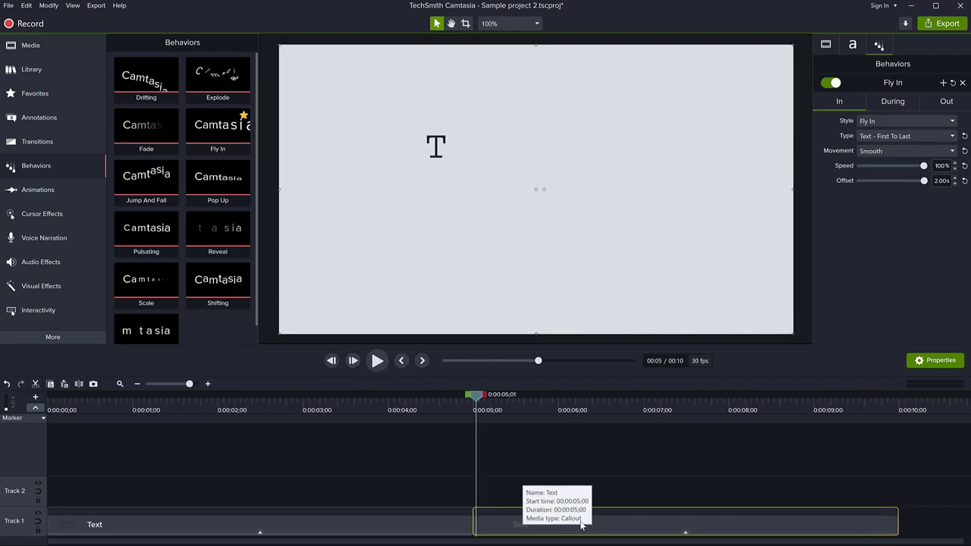
pyautogui.click(963, 83)
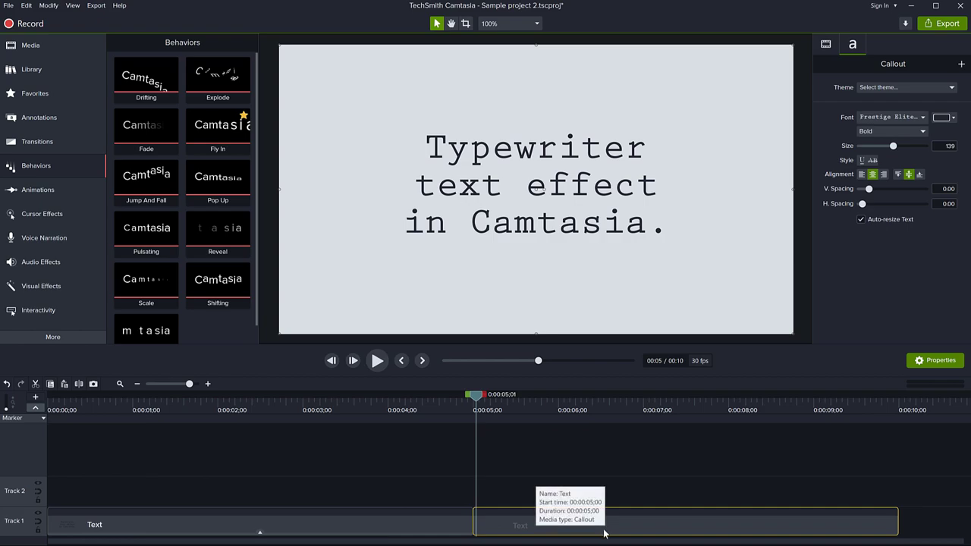
pyautogui.moveTo(897, 523); pyautogui.dragTo(702, 524)
# - Play the sequence from the start and again from about 0:00:02;00 to check the join between the two text clips
pyautogui.moveTo(476, 396); pyautogui.dragTo(47, 410)
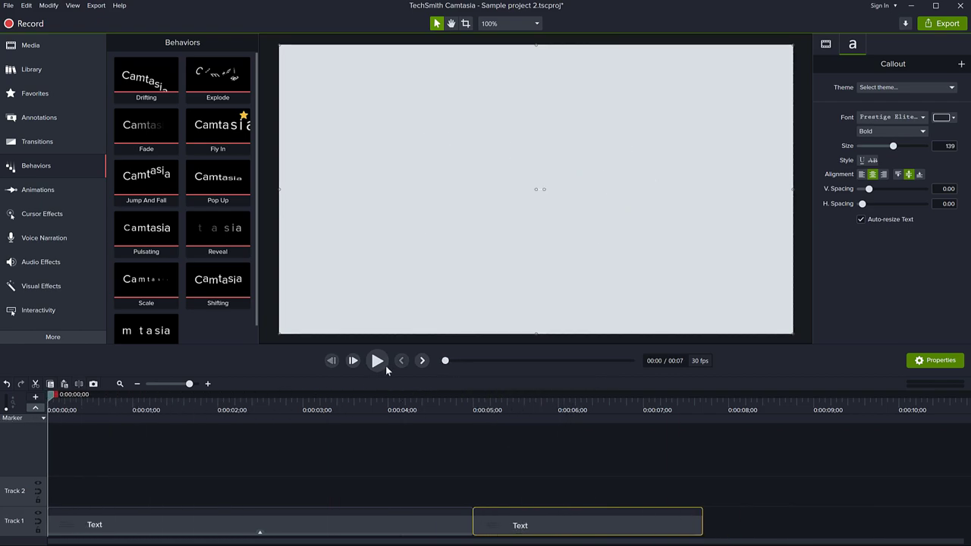
pyautogui.click(377, 361)
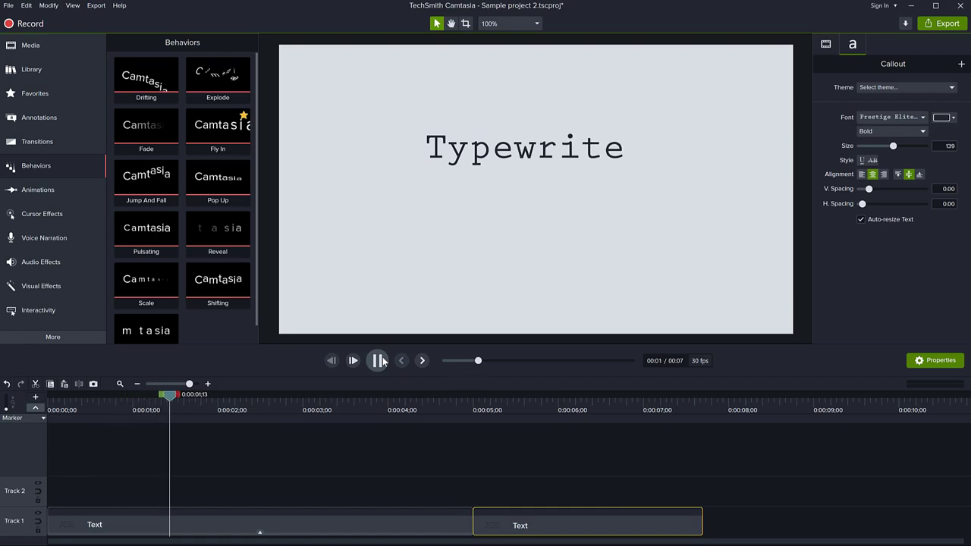
pyautogui.click(379, 361)
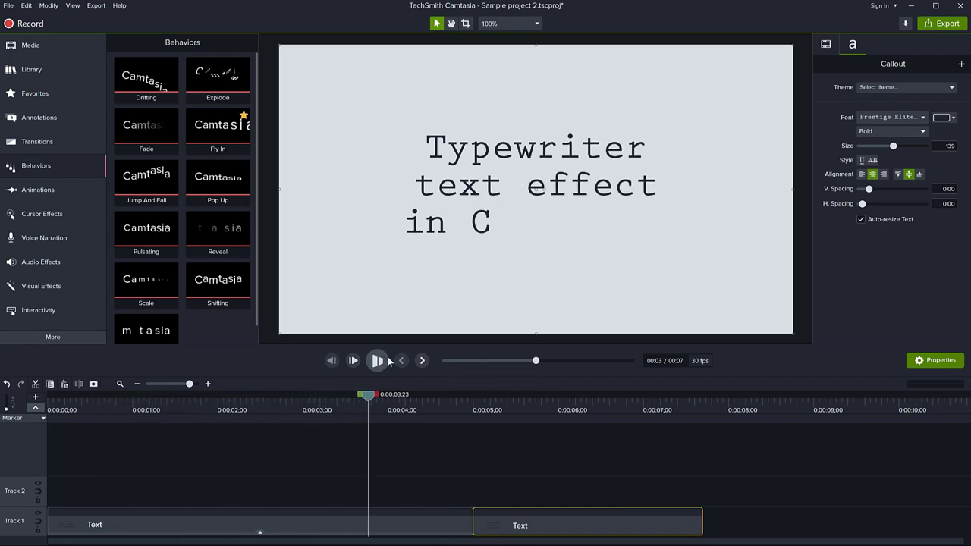
pyautogui.click(309, 522)
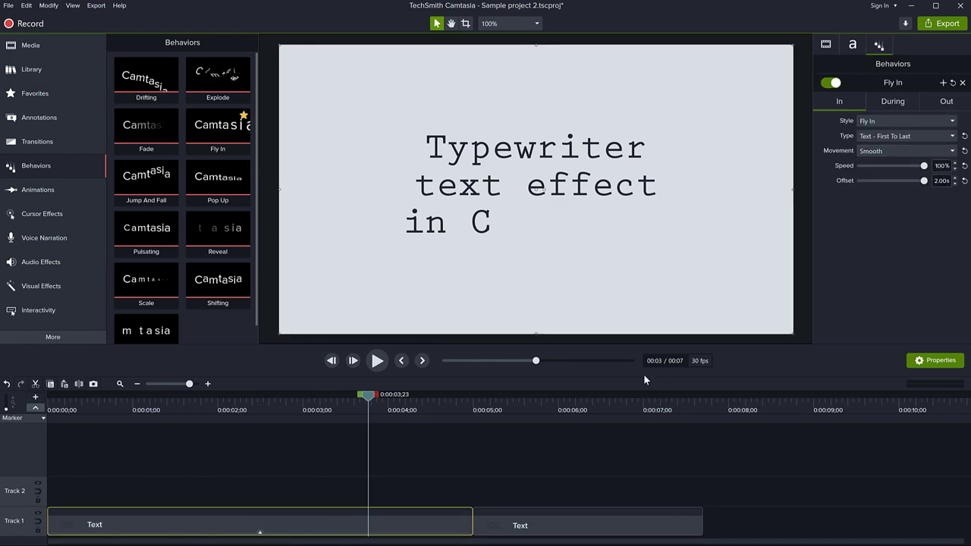
pyautogui.moveTo(368, 395); pyautogui.dragTo(431, 398)
pyautogui.click(232, 417)
pyautogui.press('space')
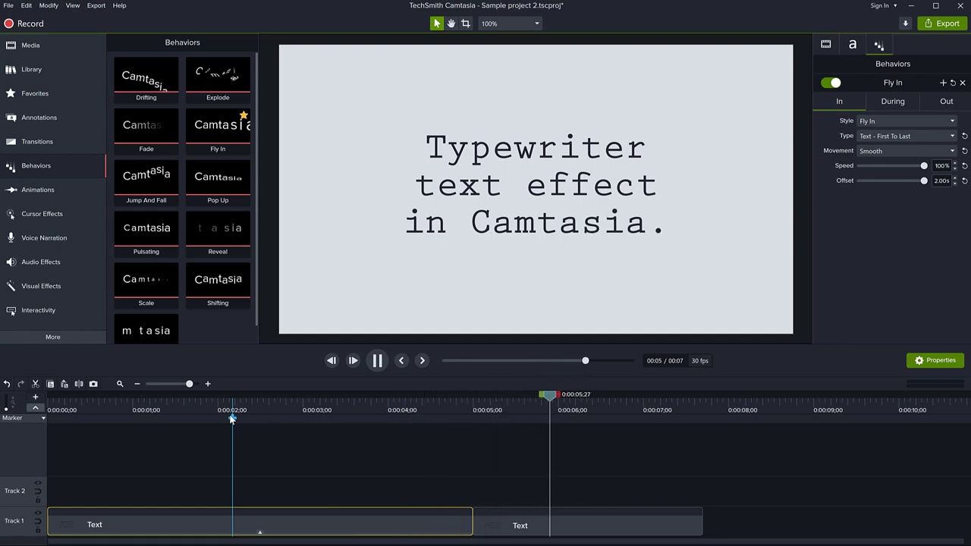
pyautogui.press('space')
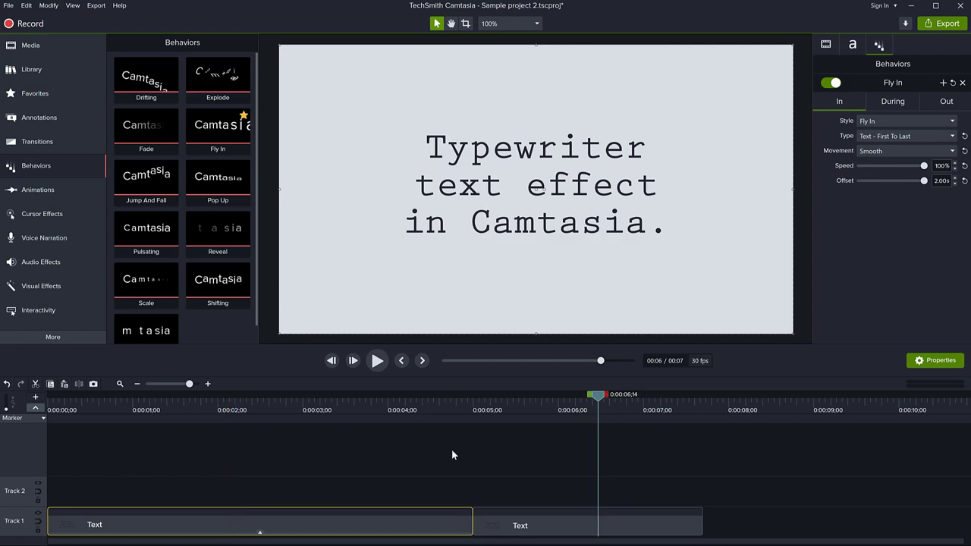
pyautogui.click(513, 220)
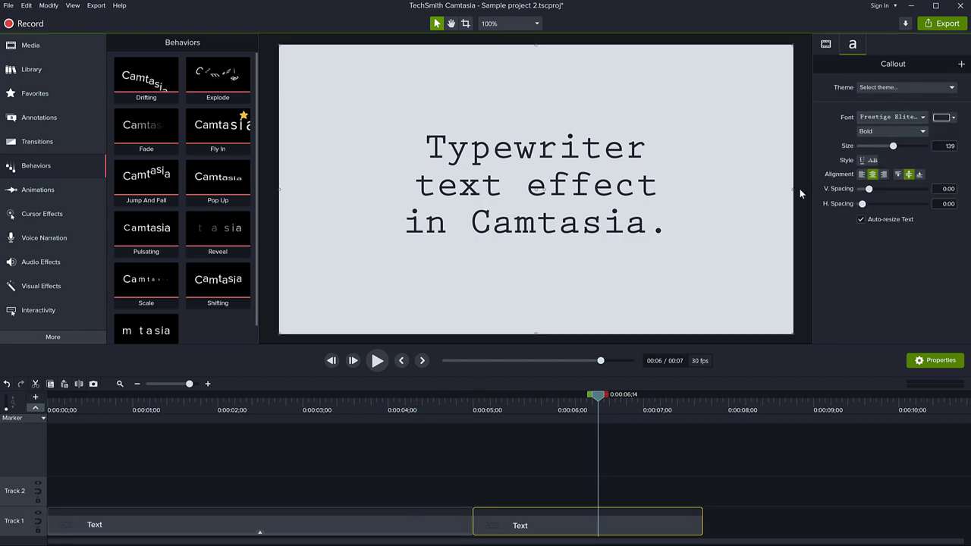
# - Align the first clip's text to the left, with the playhead at 0:00:03;24
pyautogui.click(377, 529)
pyautogui.click(372, 408)
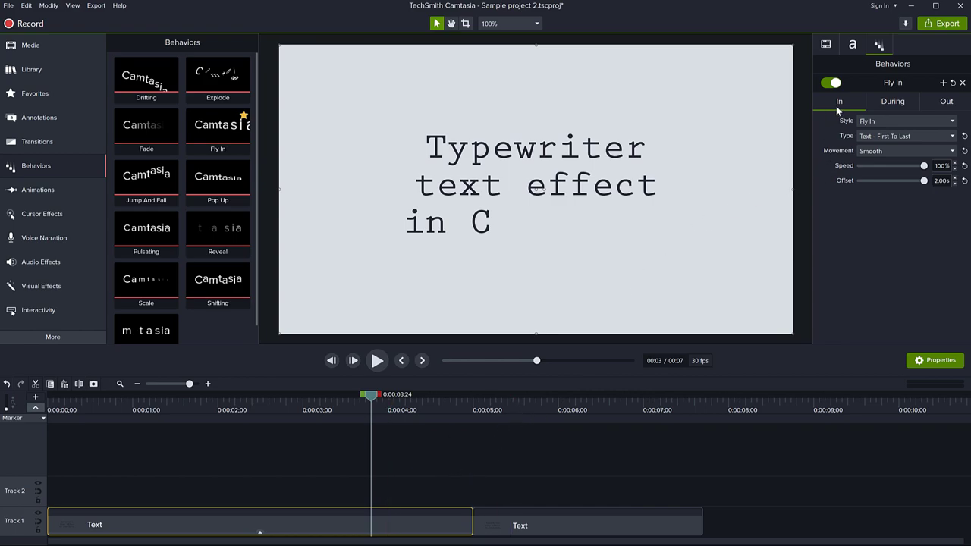
pyautogui.click(854, 47)
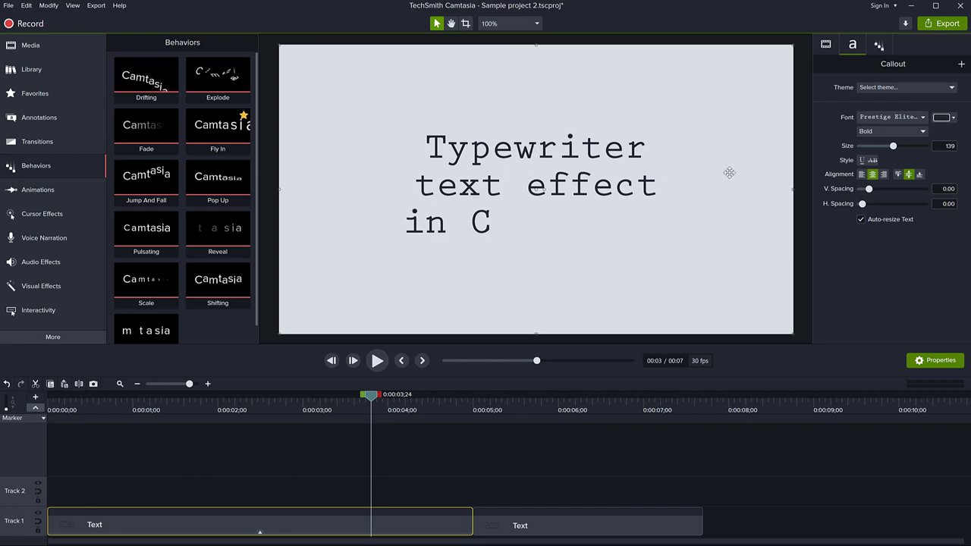
pyautogui.click(862, 174)
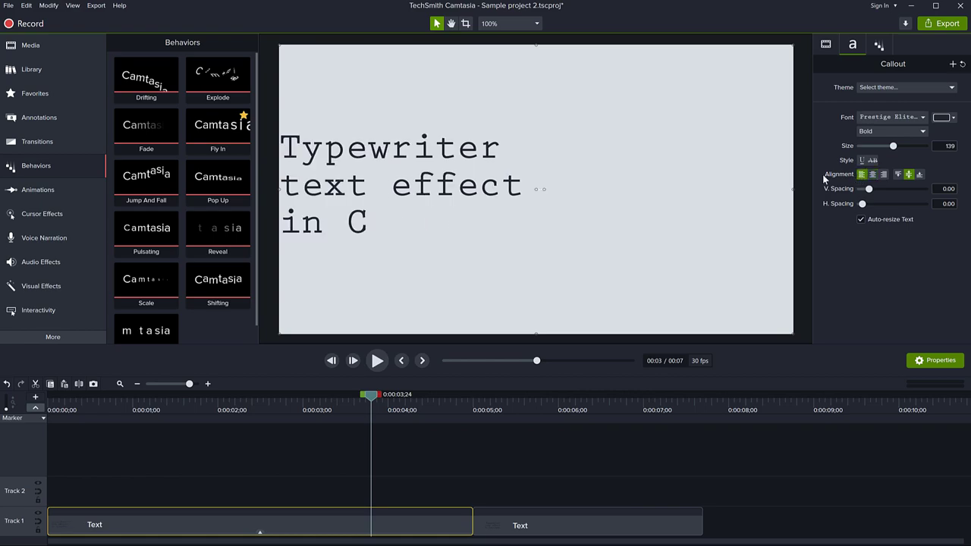
# - Delete the second text clip from Track 1
pyautogui.click(609, 528)
pyautogui.press('Delete')
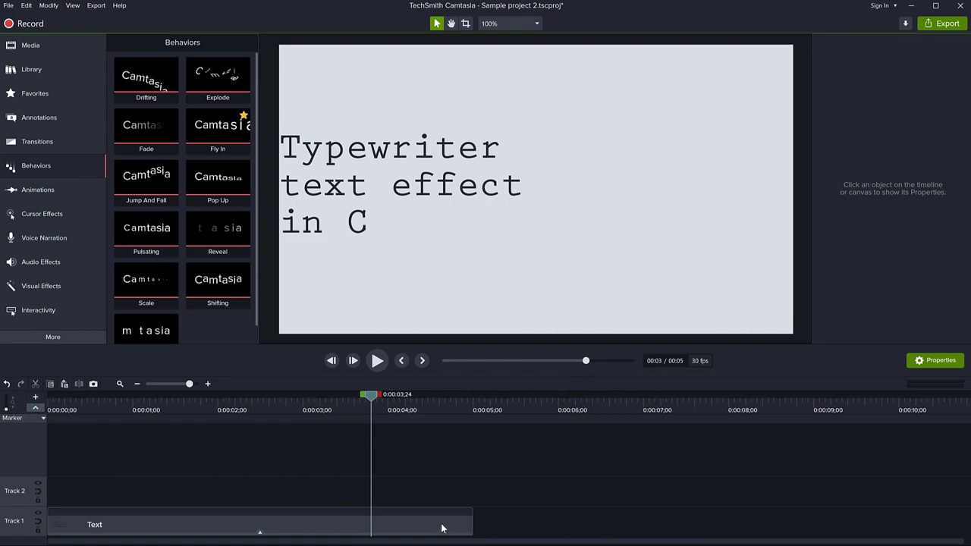
# - Shrink the remaining clip's text box to about 60% of the canvas width and set the font size to 113
pyautogui.click(386, 530)
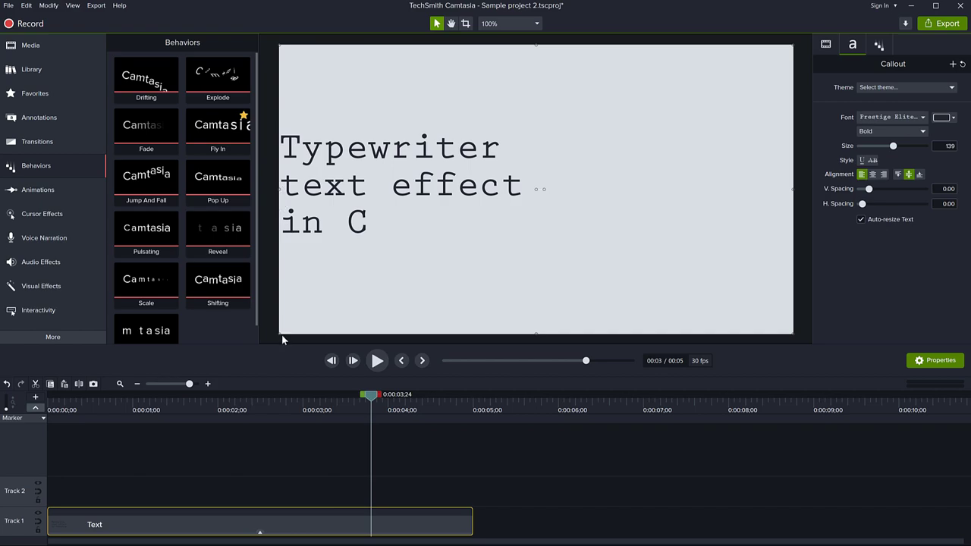
pyautogui.moveTo(277, 335); pyautogui.dragTo(361, 271)
pyautogui.moveTo(894, 146); pyautogui.dragTo(886, 147)
pyautogui.moveTo(361, 189); pyautogui.dragTo(402, 188)
# - Split the text clip at 0:00:01;18, just after the first line "Typewriter" is fully typed
pyautogui.moveTo(371, 399); pyautogui.dragTo(275, 432)
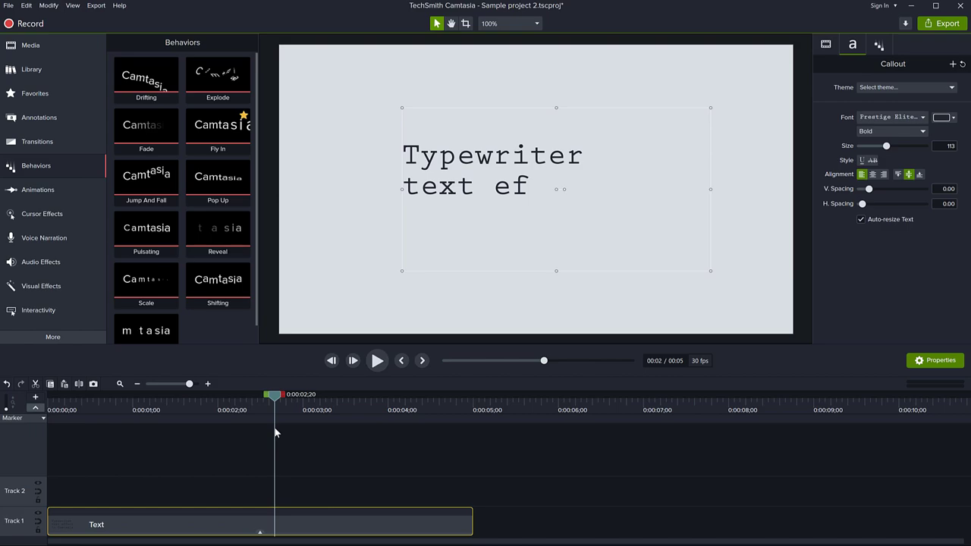
pyautogui.moveTo(274, 431); pyautogui.dragTo(200, 436)
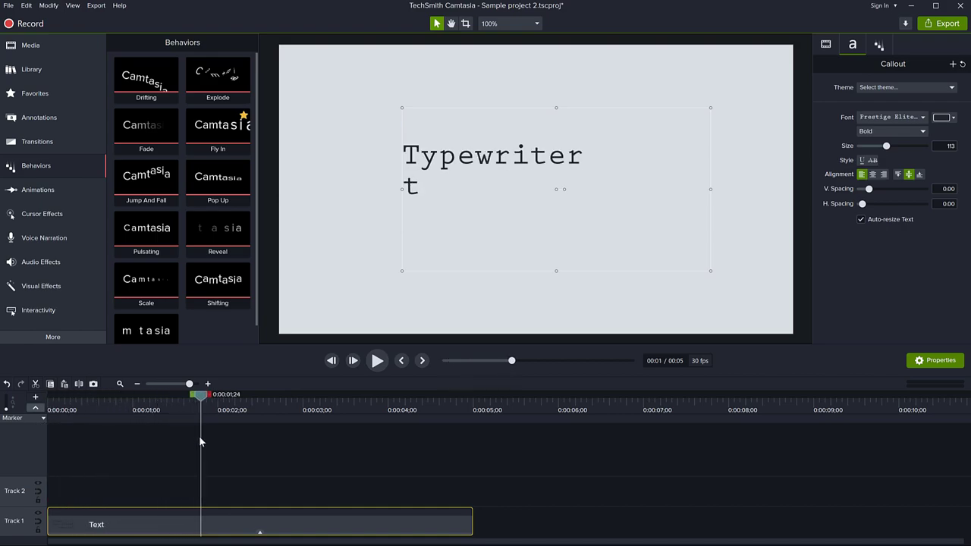
pyautogui.click(331, 362)
pyautogui.click(332, 361)
pyautogui.click(332, 362)
pyautogui.click(332, 362)
pyautogui.click(332, 361)
pyautogui.click(331, 362)
pyautogui.click(331, 362)
pyautogui.click(331, 361)
pyautogui.click(331, 361)
pyautogui.click(351, 363)
pyautogui.click(351, 364)
pyautogui.click(351, 363)
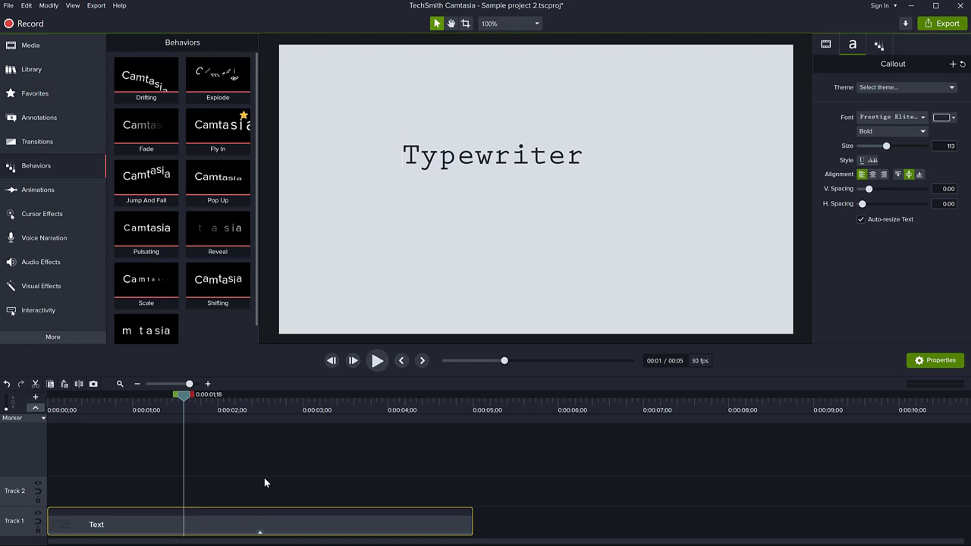
pyautogui.press('s')
# - Split the second text clip at 0:00:03;08, after the line "text effect"
pyautogui.moveTo(183, 398); pyautogui.dragTo(326, 413)
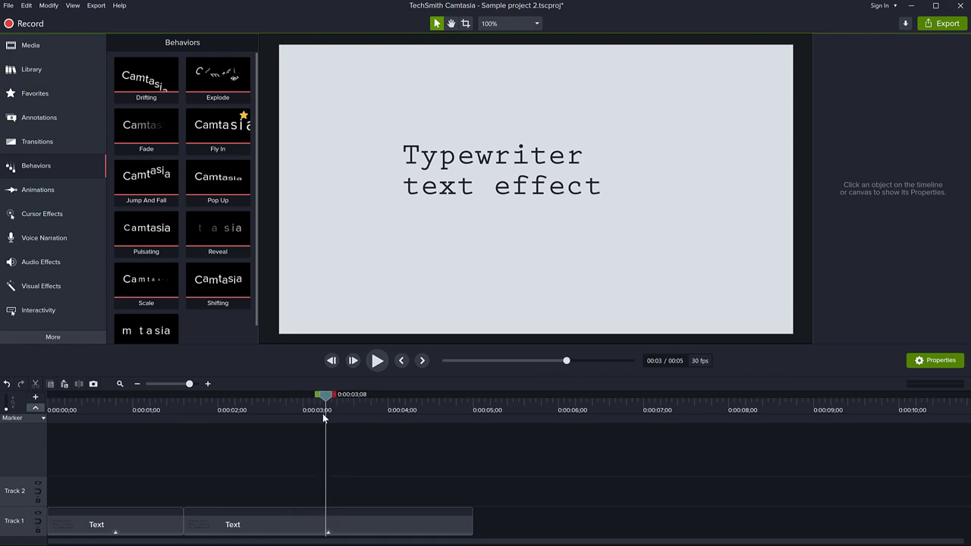
pyautogui.click(353, 530)
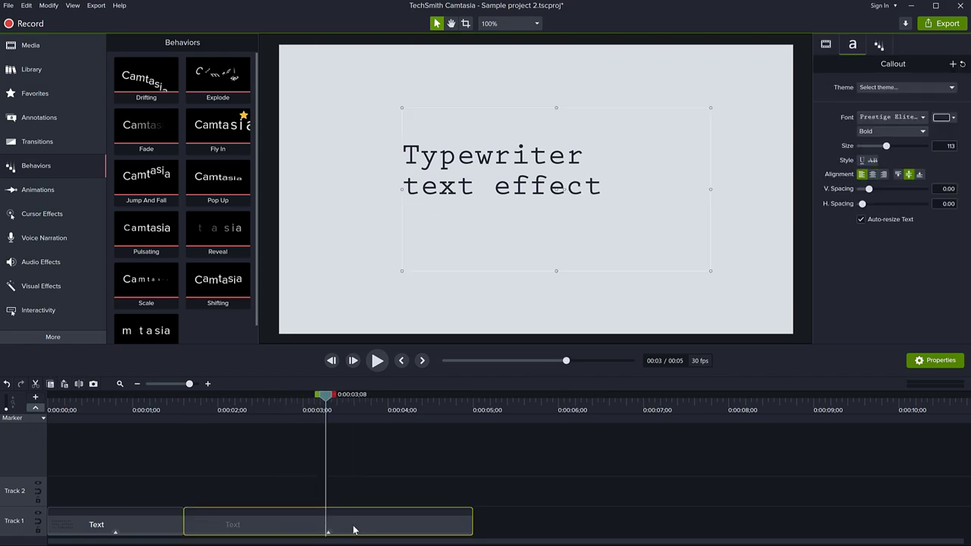
pyautogui.press('s')
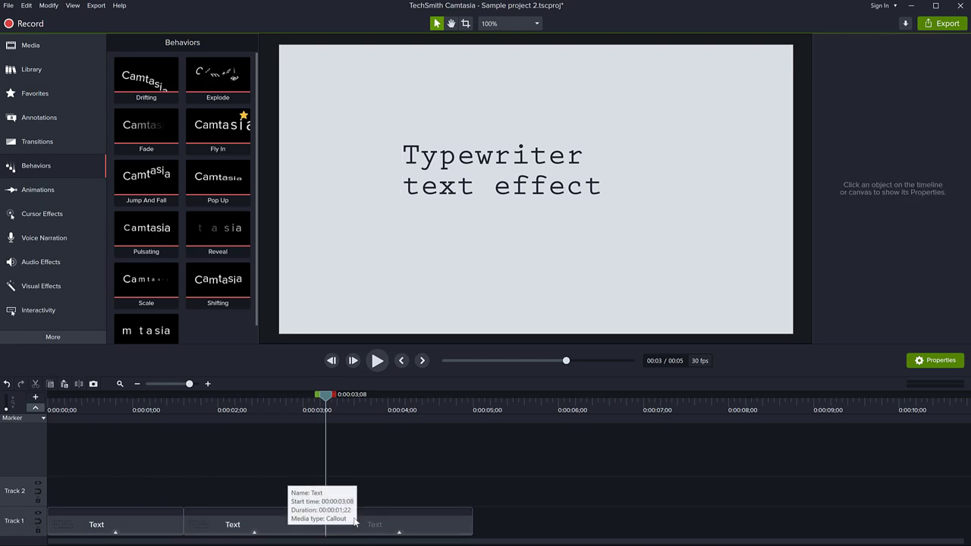
# - Play the three split text clips from the beginning and select the third one
pyautogui.moveTo(327, 396); pyautogui.dragTo(38, 399)
pyautogui.press('space')
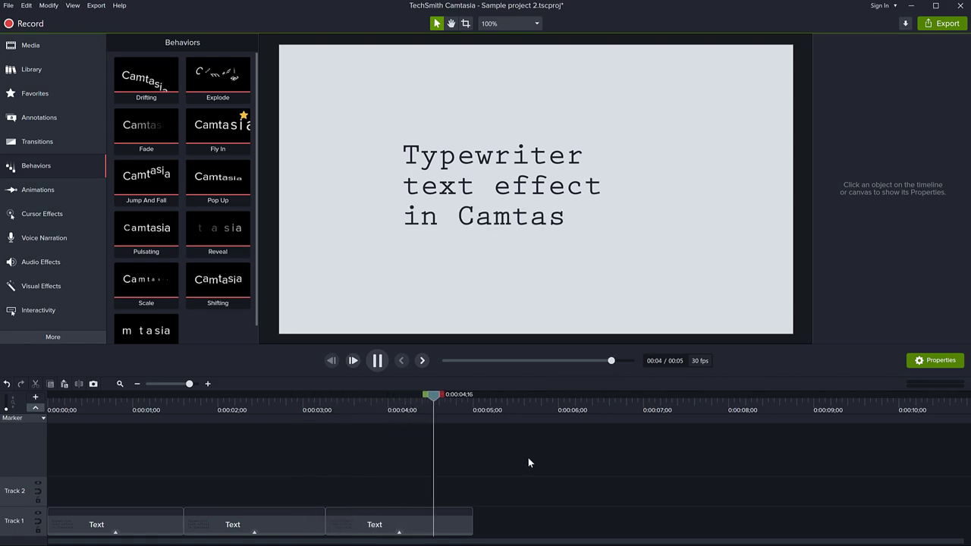
pyautogui.click(435, 528)
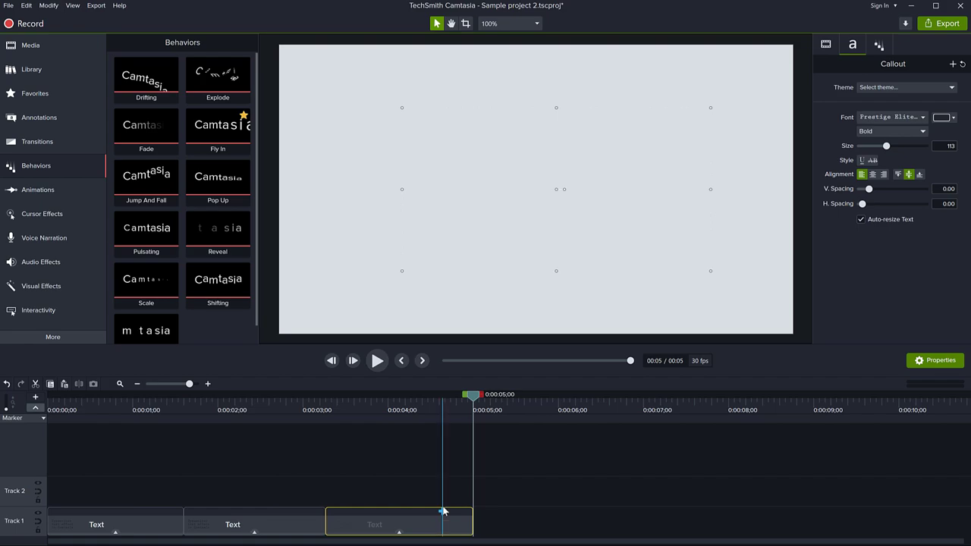
# - Add a yellow Basic line annotation at 0:00:01;18 on Track 2, running horizontally across the middle of the canvas
pyautogui.moveTo(474, 395); pyautogui.dragTo(183, 475)
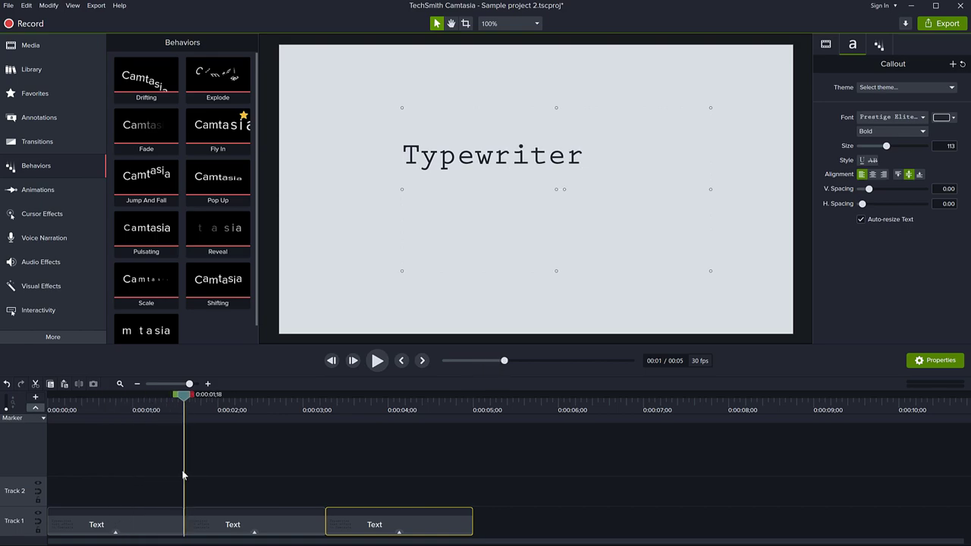
pyautogui.click(33, 123)
pyautogui.click(144, 45)
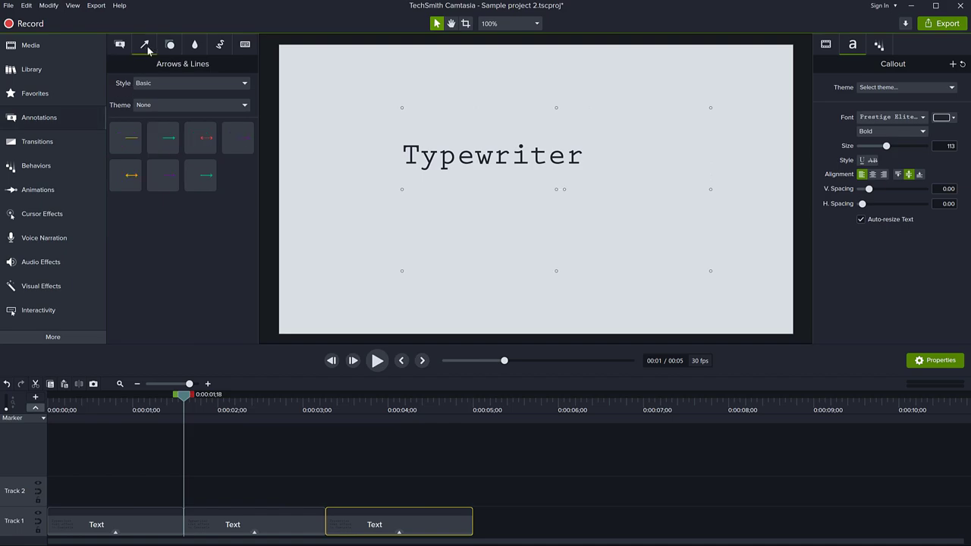
pyautogui.moveTo(129, 135)
pyautogui.mouseDown()
pyautogui.moveTo(183, 181)
pyautogui.moveTo(341, 208)
pyautogui.moveTo(296, 194)
pyautogui.moveTo(797, 193)
pyautogui.mouseUp()
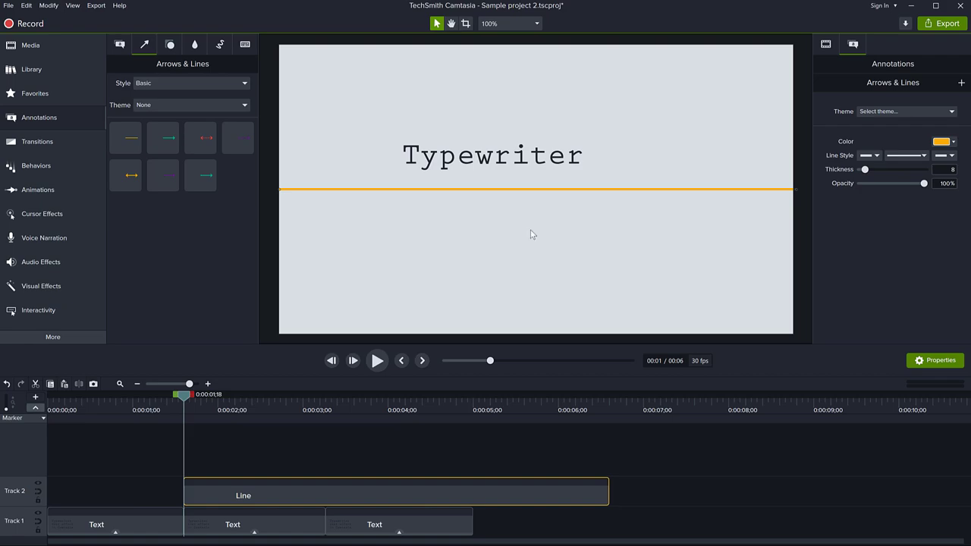
# - Add a vertical Basic line through the canvas centre on Track 3, and fit both line clips to the full duration of the text clips
pyautogui.moveTo(139, 136)
pyautogui.mouseDown()
pyautogui.moveTo(494, 122)
pyautogui.moveTo(569, 94)
pyautogui.moveTo(538, 334)
pyautogui.moveTo(539, 324)
pyautogui.mouseUp()
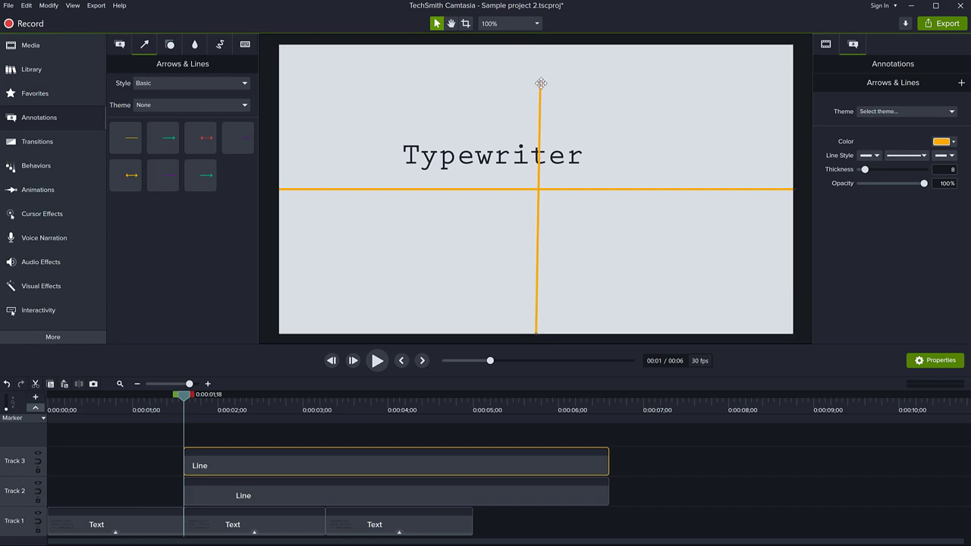
pyautogui.moveTo(540, 82); pyautogui.dragTo(536, 46)
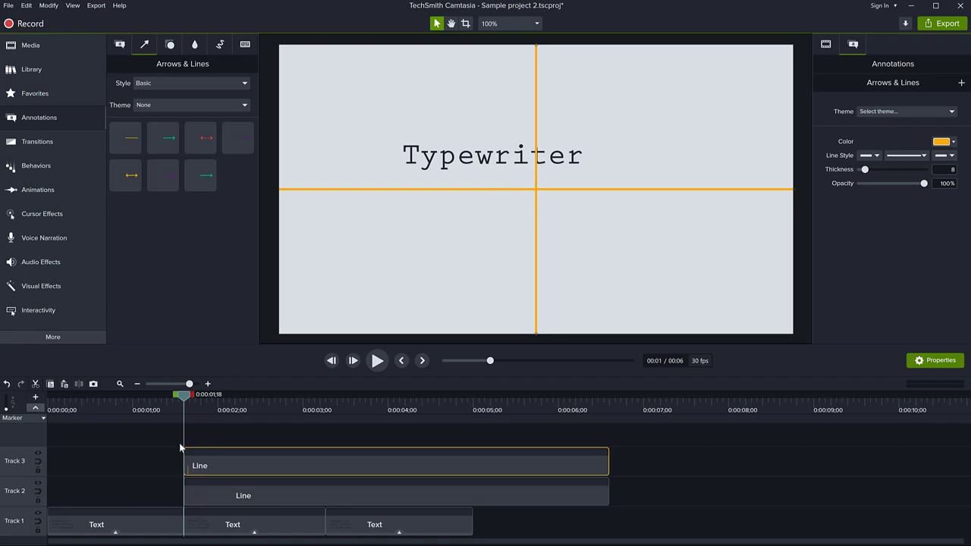
pyautogui.keyDown('ctrl'); pyautogui.click(206, 496); pyautogui.keyUp('ctrl')
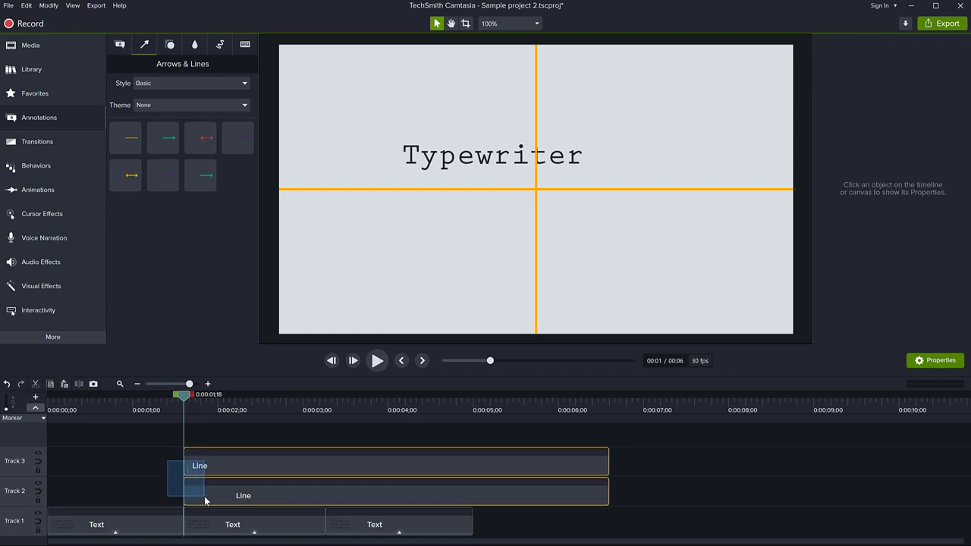
pyautogui.moveTo(185, 462); pyautogui.dragTo(38, 463)
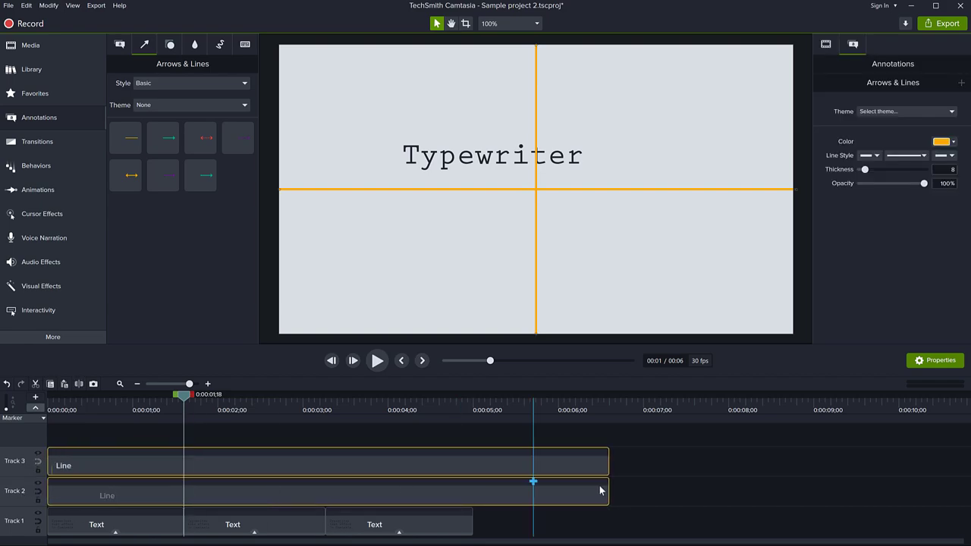
pyautogui.moveTo(608, 463); pyautogui.dragTo(472, 466)
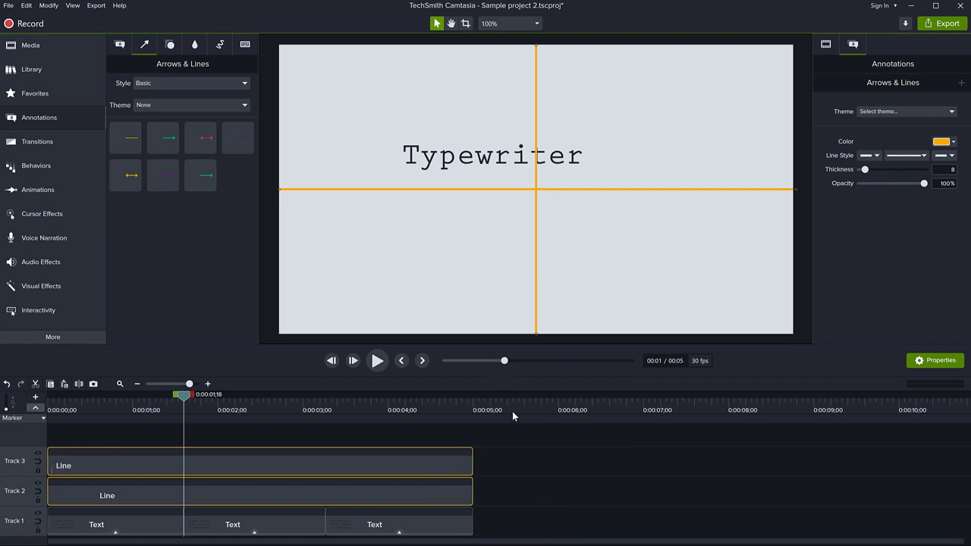
# - At 0:00:00;22, move the first text clip's callout so the "T" of "Typewriter" sits where the two guide lines cross
pyautogui.moveTo(185, 397); pyautogui.dragTo(110, 410)
pyautogui.click(95, 523)
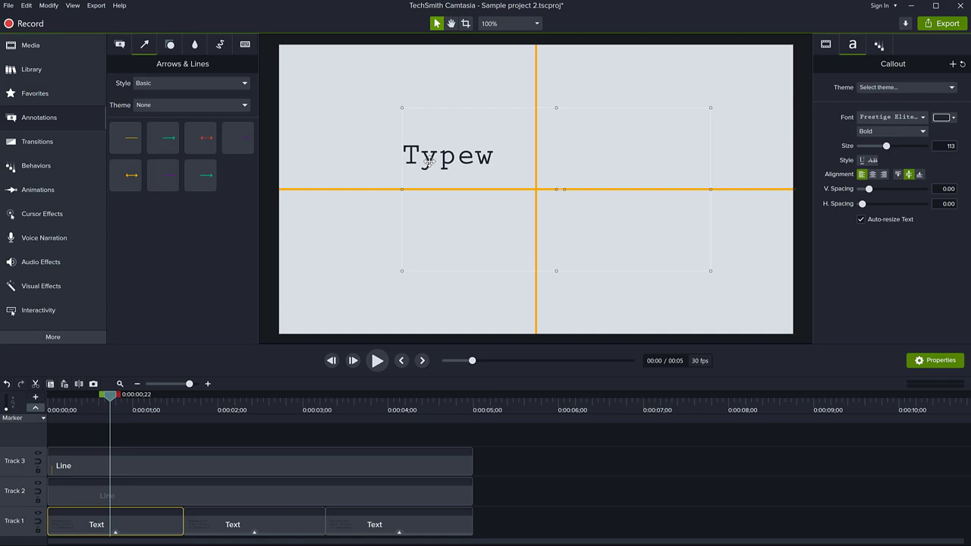
pyautogui.moveTo(429, 159); pyautogui.dragTo(554, 195)
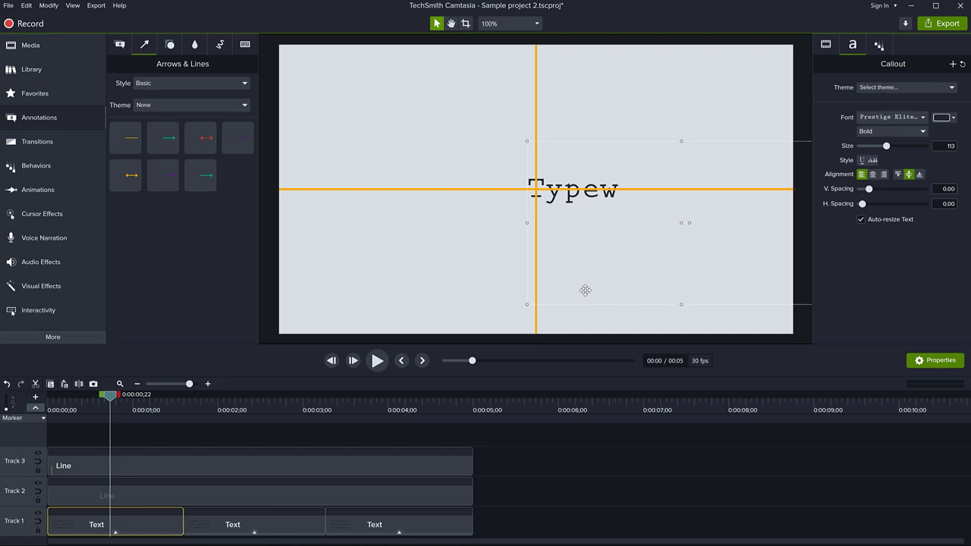
# - Add a Custom animation to the first text clip and stretch it from near the clip's start to 0:00:01;16
pyautogui.moveTo(96, 401); pyautogui.dragTo(160, 415)
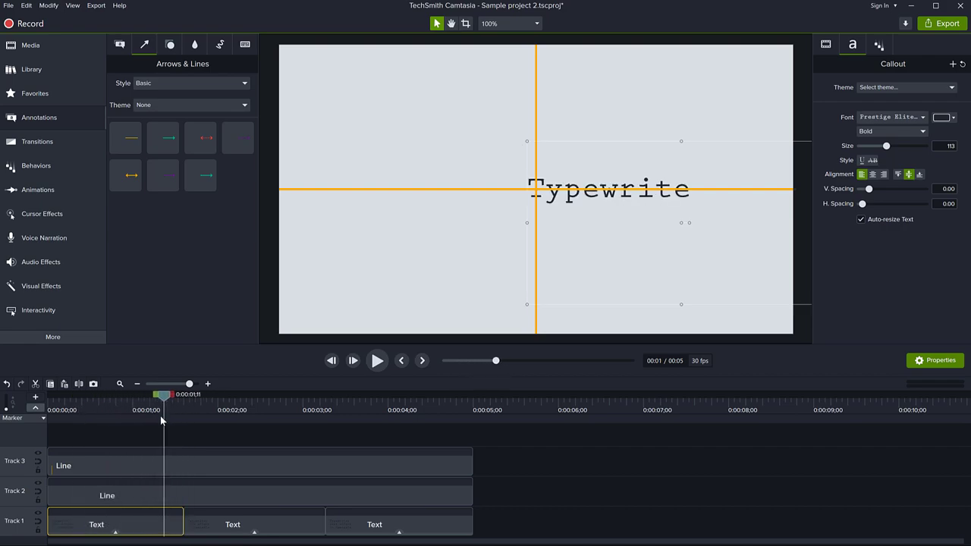
pyautogui.click(35, 190)
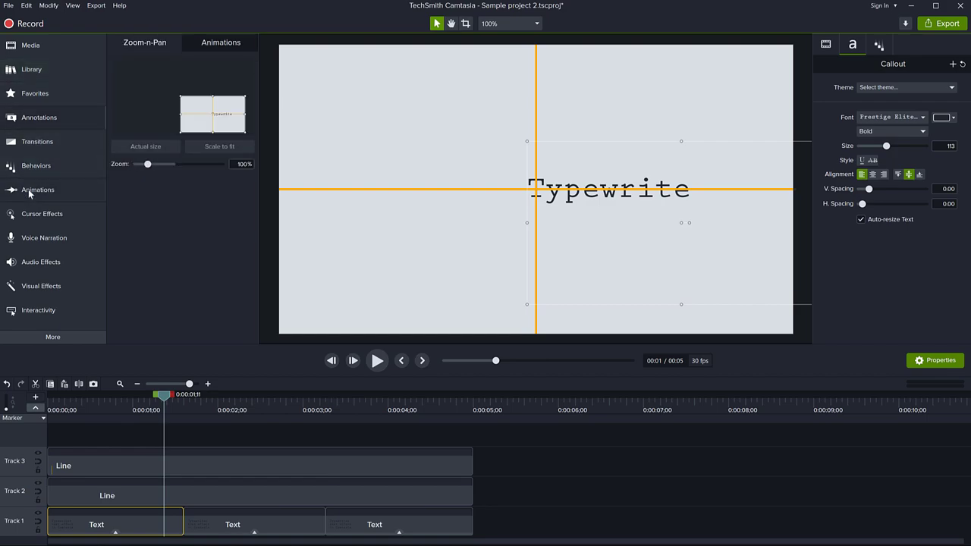
pyautogui.click(221, 44)
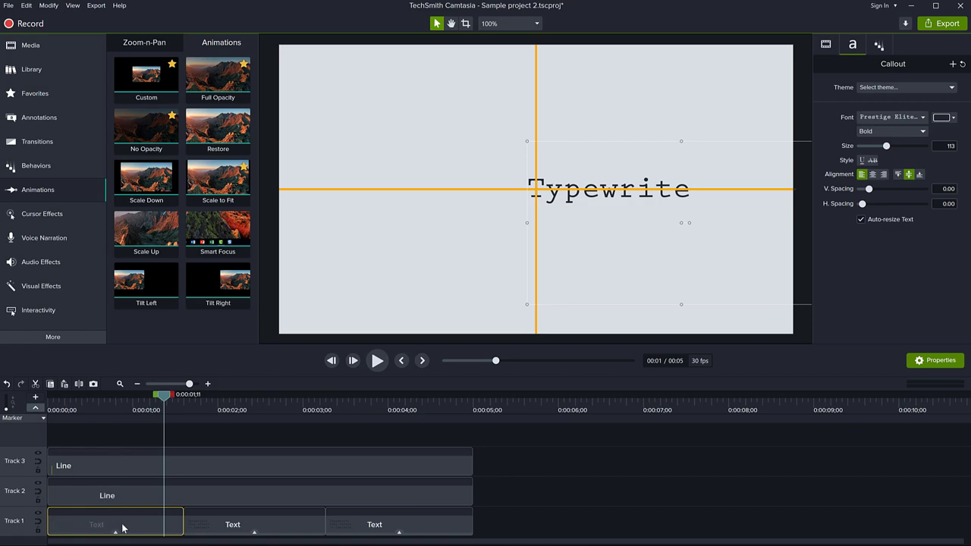
pyautogui.moveTo(155, 87); pyautogui.dragTo(164, 524)
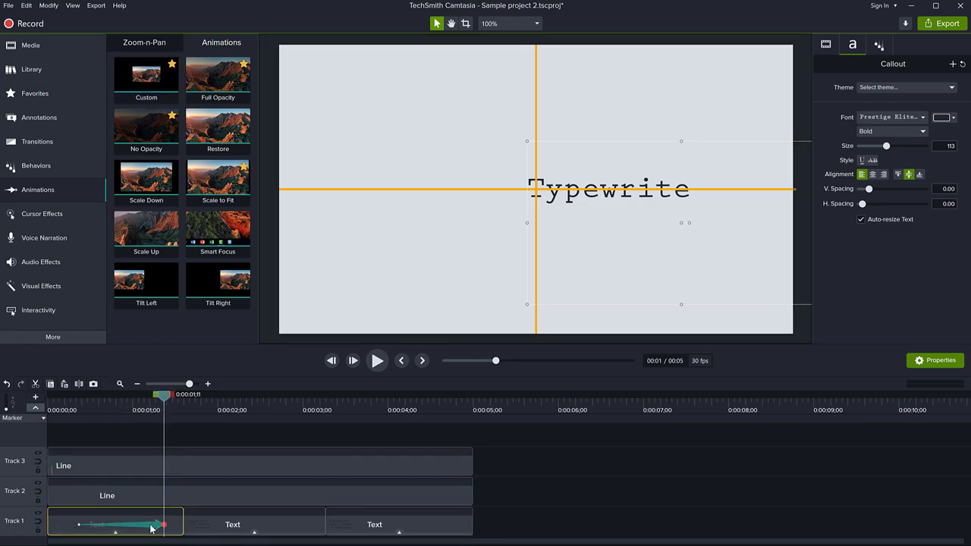
pyautogui.hotkey('ctrl', '=')
pyautogui.moveTo(230, 530)
pyautogui.mouseDown()
pyautogui.moveTo(179, 527)
pyautogui.moveTo(235, 525)
pyautogui.mouseUp()
pyautogui.moveTo(277, 527); pyautogui.dragTo(296, 524)
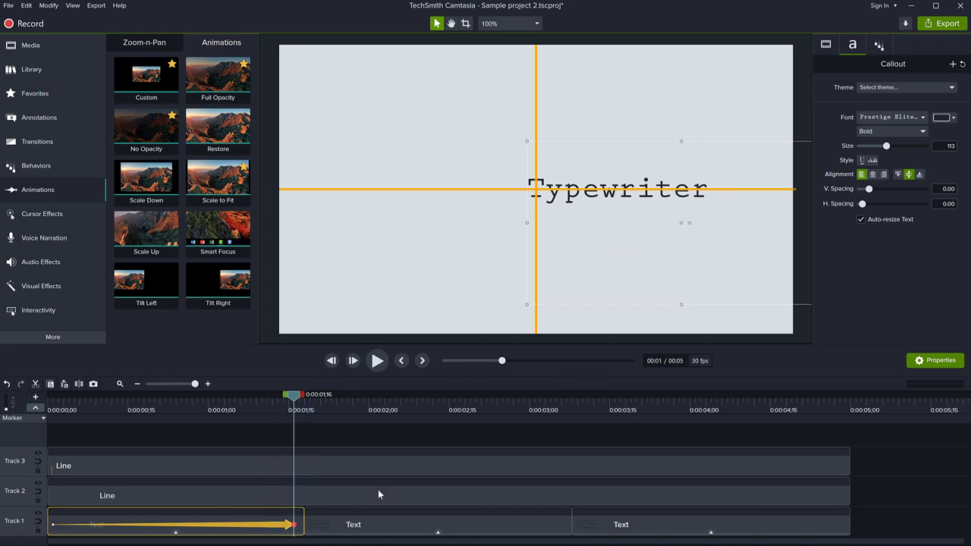
# - At 0:00:01;16, shift the first clip's text horizontally to the left until the final "r" of "Typewriter" meets the vertical line
pyautogui.press('Left')
pyautogui.press('Left')
pyautogui.press('Left')
pyautogui.press('Left')
pyautogui.press('Left')
pyautogui.press('Left')
pyautogui.press('Left')
pyautogui.press('Left')
pyautogui.press('Left')
pyautogui.press('Left')
pyautogui.press('Left')
pyautogui.press('Left')
pyautogui.press('Left')
pyautogui.press('Left')
pyautogui.press('Left')
pyautogui.press('Left')
pyautogui.press('Left')
pyautogui.press('Left')
pyautogui.press('Left')
pyautogui.press('Left')
pyautogui.press('Left')
pyautogui.press('Left')
pyautogui.press('Left')
pyautogui.press('Left')
pyautogui.press('Left')
pyautogui.press('Left')
pyautogui.press('Left')
pyautogui.press('Left')
pyautogui.press('Left')
pyautogui.press('Left')
pyautogui.press('Left')
pyautogui.press('Left')
pyautogui.press('Left')
pyautogui.press('Left')
pyautogui.press('Left')
pyautogui.press('Left')
pyautogui.press('Left')
pyautogui.press('Left')
pyautogui.press('Left')
pyautogui.press('Left')
pyautogui.press('Left')
pyautogui.press('Left')
pyautogui.press('Left')
pyautogui.press('Left')
pyautogui.press('Right')
pyautogui.press('Right')
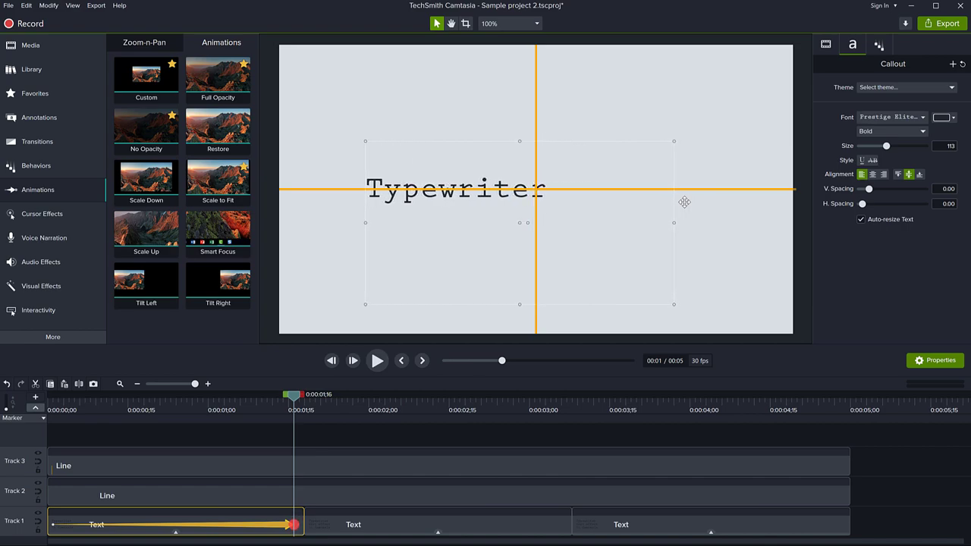
# - Set the easing of the first text clip's animation to Linear
pyautogui.moveTo(296, 399); pyautogui.dragTo(172, 414)
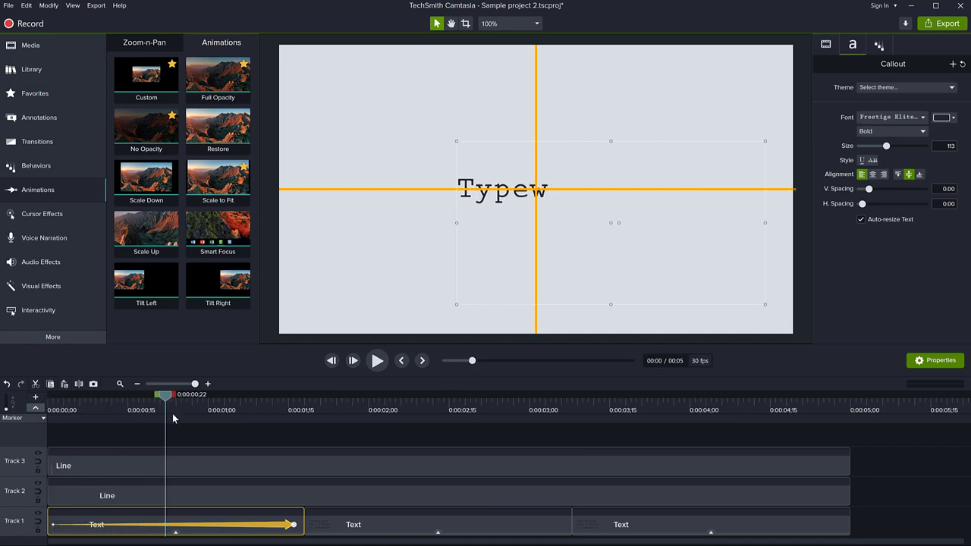
pyautogui.rightClick(271, 529)
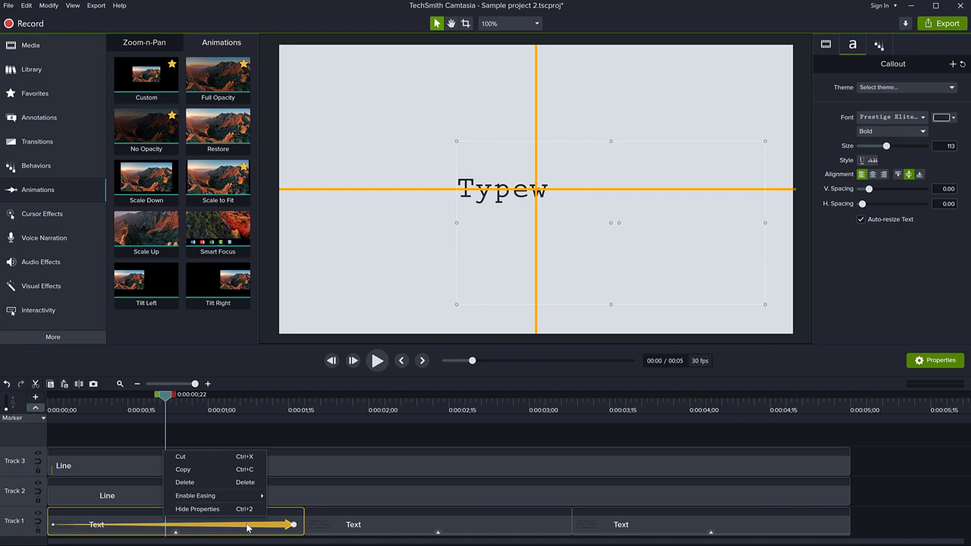
pyautogui.moveTo(200, 500)
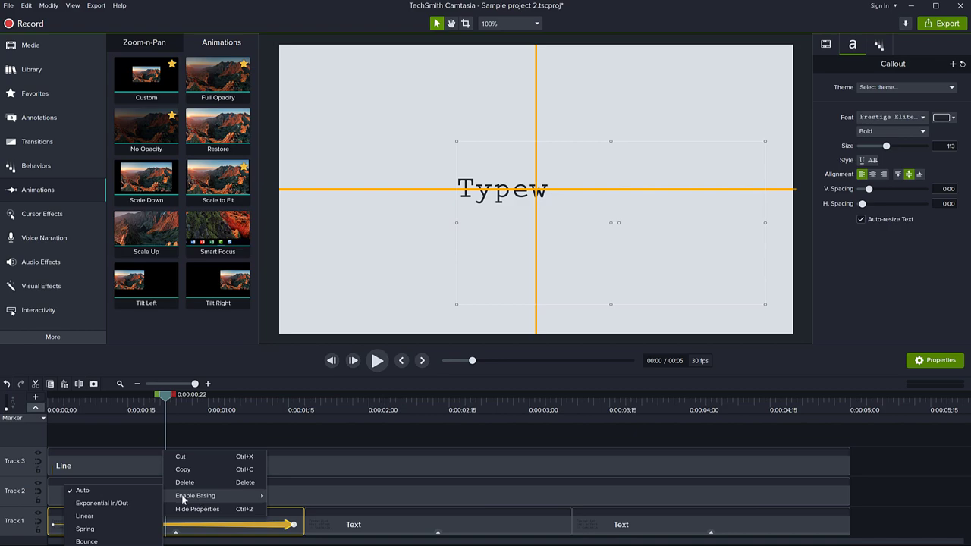
pyautogui.click(111, 517)
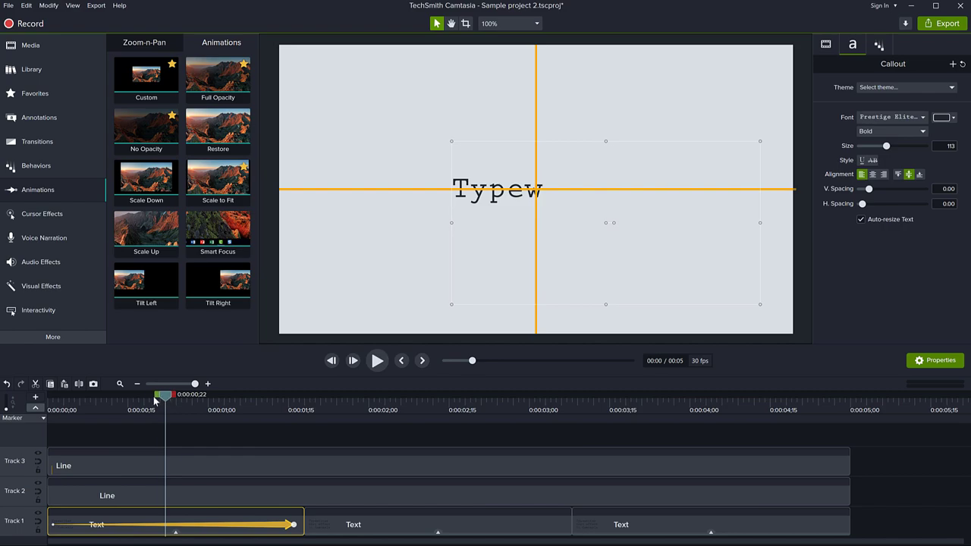
# - Play the first text clip from the beginning and check the text position at the animation's end
pyautogui.moveTo(155, 391); pyautogui.dragTo(50, 394)
pyautogui.press('space')
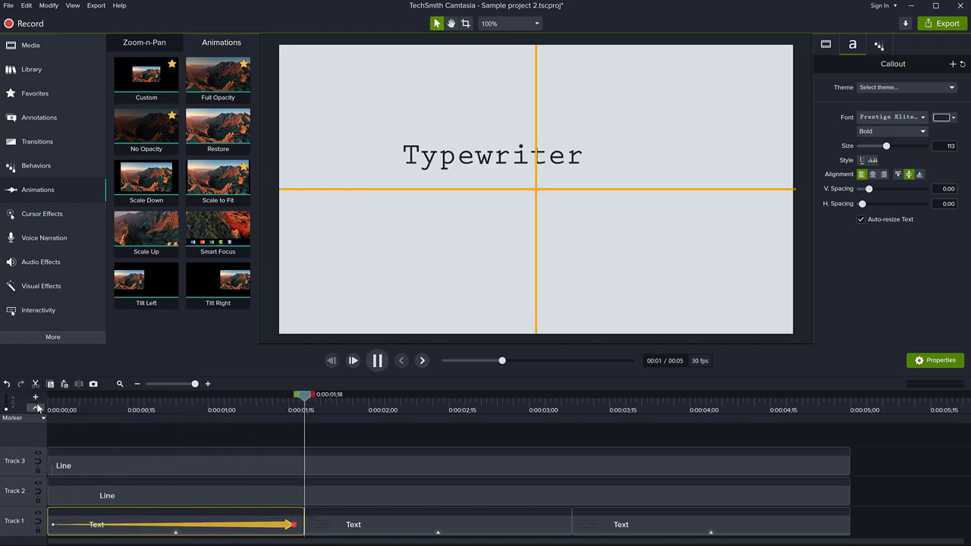
pyautogui.press('space')
pyautogui.click(412, 410)
pyautogui.moveTo(361, 410); pyautogui.dragTo(286, 460)
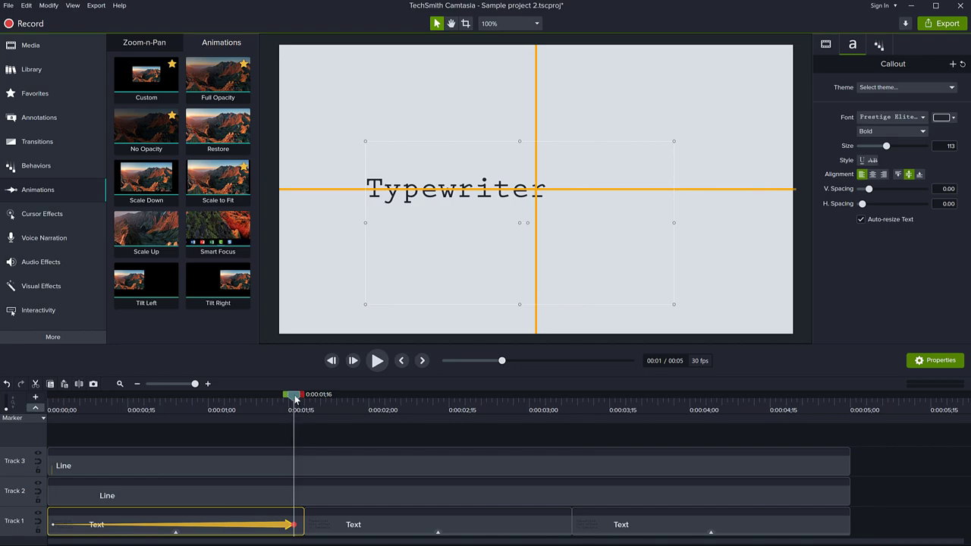
# - At 0:00:01;20, move the second clip's text right and slightly down so the second line's first "t" sits on the guide-line intersection
pyautogui.moveTo(305, 399); pyautogui.dragTo(316, 401)
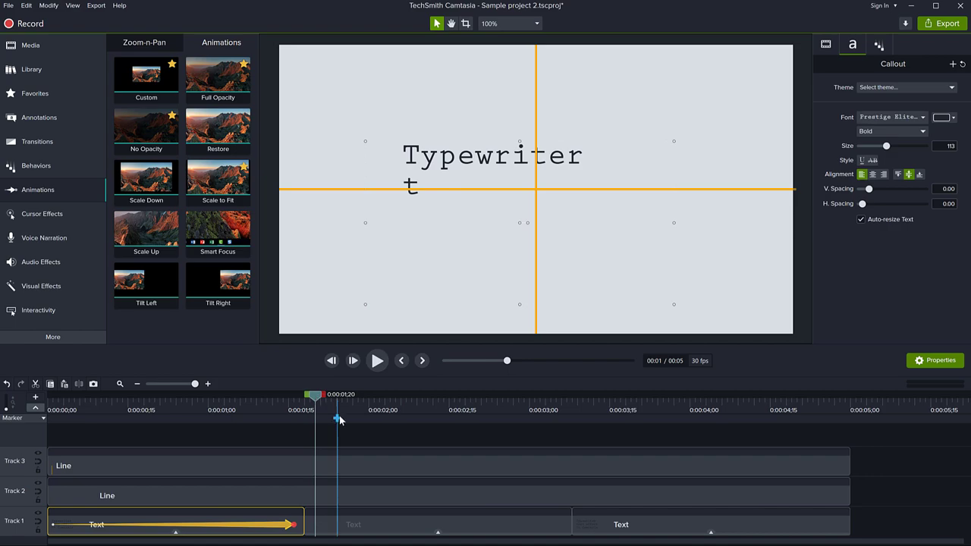
pyautogui.click(365, 530)
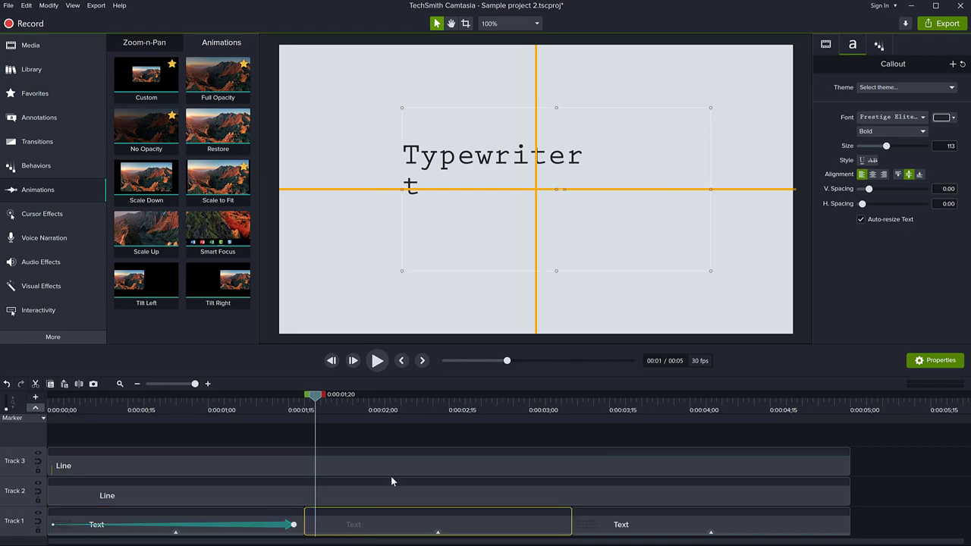
pyautogui.press('Right')
pyautogui.press('Right')
pyautogui.press('Right')
pyautogui.press('Right')
pyautogui.press('Right')
pyautogui.press('Right')
pyautogui.press('Right')
pyautogui.press('Right')
pyautogui.press('Right')
pyautogui.press('Right')
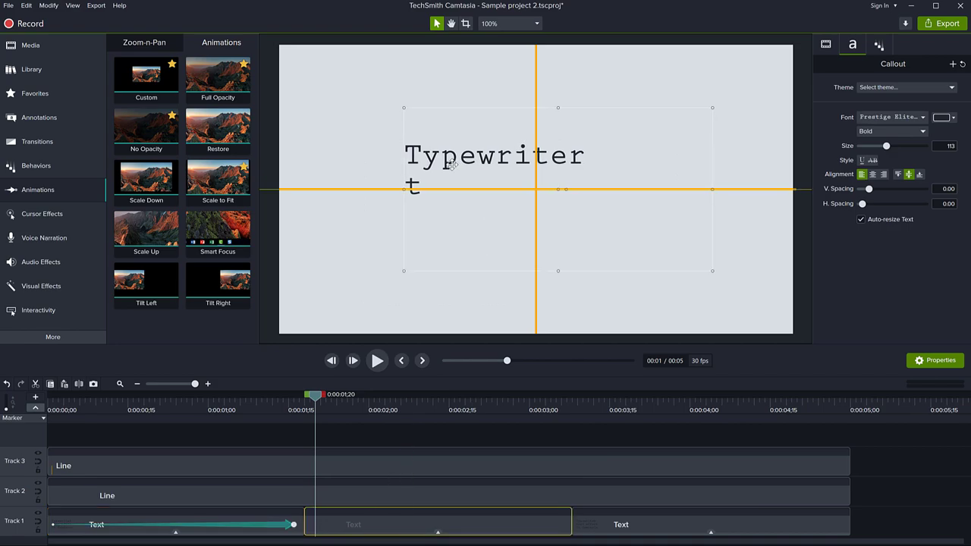
pyautogui.press('Right')
pyautogui.press('Right')
pyautogui.press('Right')
pyautogui.press('Right')
pyautogui.press('Right')
pyautogui.press('Right')
pyautogui.press('Right')
pyautogui.press('Right')
pyautogui.press('Right')
pyautogui.press('Right')
pyautogui.press('Right')
pyautogui.press('Right')
pyautogui.press('Right')
pyautogui.press('Right')
pyautogui.press('Right')
pyautogui.press('Right')
pyautogui.press('Right')
pyautogui.press('Right')
pyautogui.press('Right')
pyautogui.press('Right')
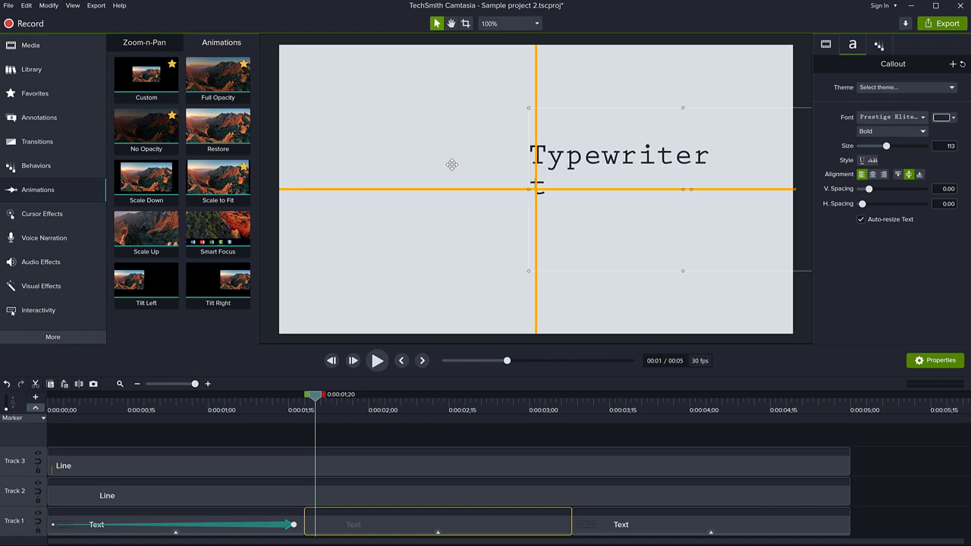
pyautogui.press('Down')
pyautogui.press('Down')
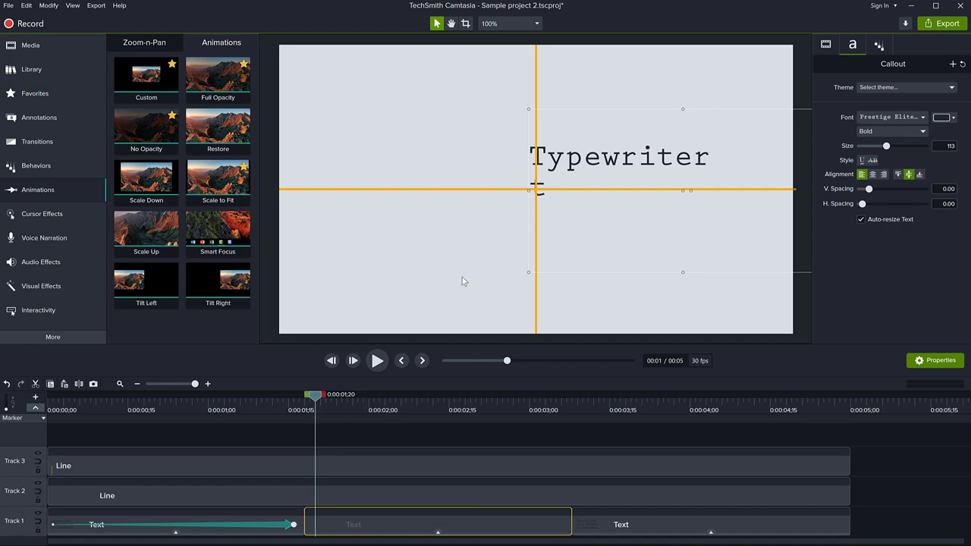
# - Add a Custom animation spanning the second text clip, and at 0:00:03;06 shift its text left until the final "t" of "effect" meets the vertical line
pyautogui.moveTo(147, 76); pyautogui.dragTo(565, 533)
pyautogui.moveTo(401, 524); pyautogui.dragTo(313, 524)
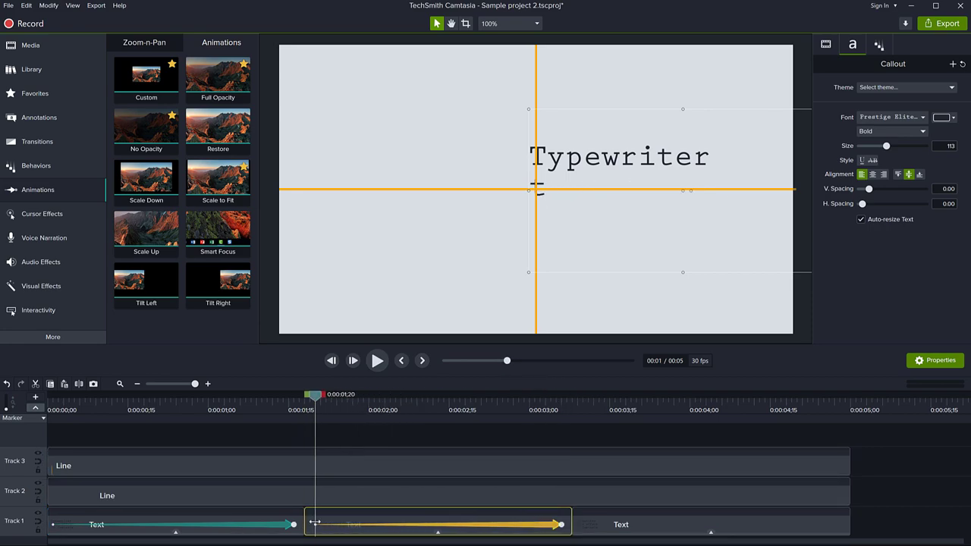
pyautogui.moveTo(318, 402); pyautogui.dragTo(560, 430)
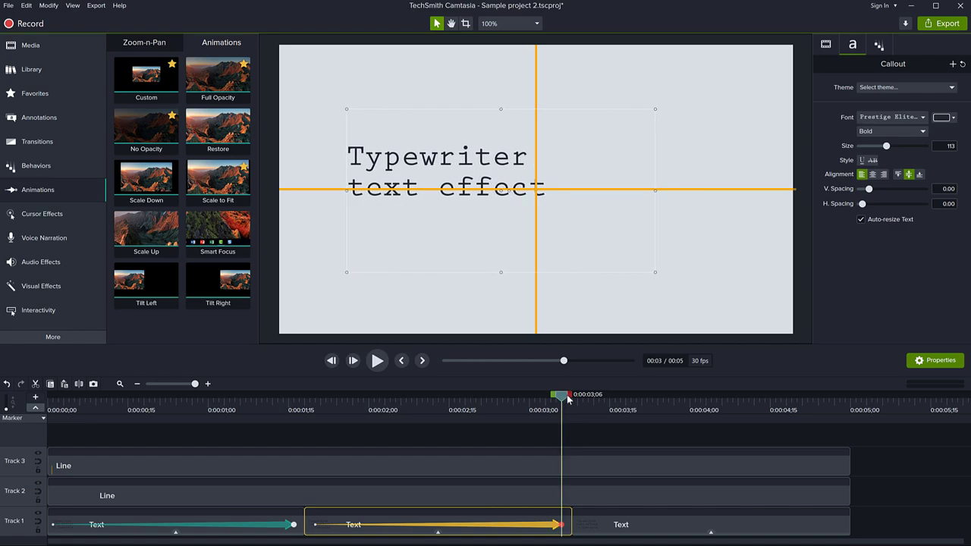
# - Place the third clip's "i" on the guide-line intersection at 0:00:03;11 and add a Custom animation from there to 0:00:04;28
pyautogui.moveTo(562, 395); pyautogui.dragTo(590, 400)
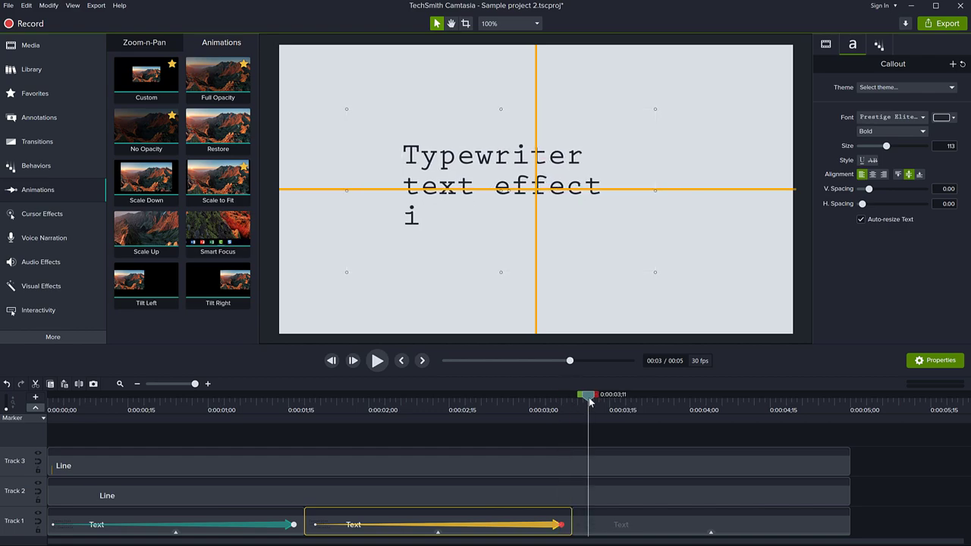
pyautogui.click(629, 527)
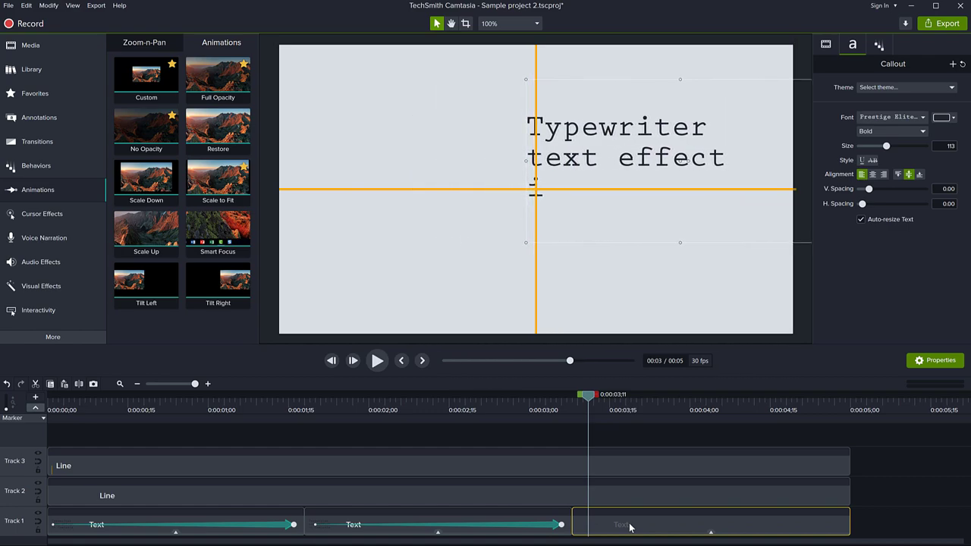
pyautogui.moveTo(146, 76); pyautogui.dragTo(737, 531)
pyautogui.click(739, 528)
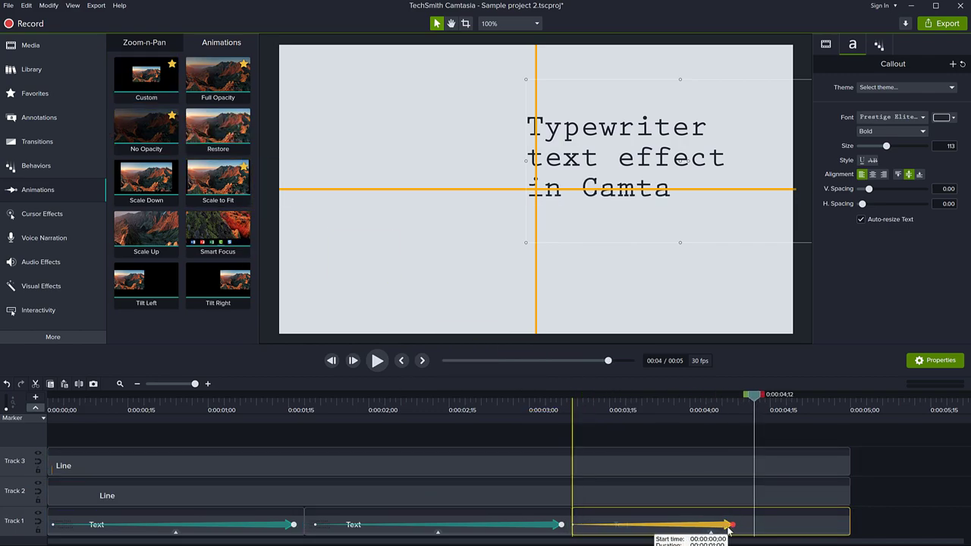
pyautogui.moveTo(745, 524); pyautogui.dragTo(838, 525)
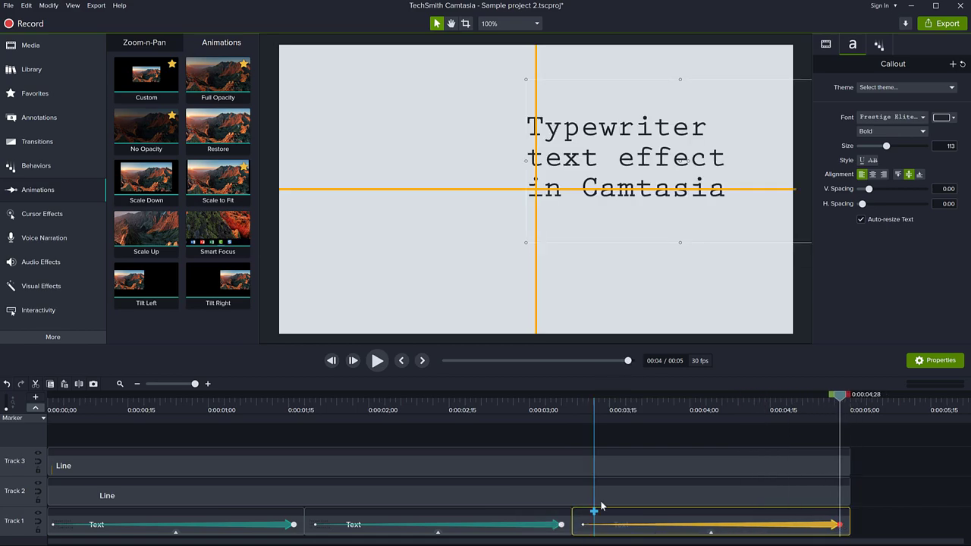
# - At 0:00:04;28, shift the third clip's text left until the final "a" of "Camtasia" meets the vertical line
pyautogui.press('Left')
pyautogui.press('Left')
pyautogui.press('Left')
pyautogui.press('Left')
pyautogui.press('Left')
pyautogui.press('Left')
pyautogui.press('Left')
pyautogui.press('Left')
pyautogui.press('Left')
pyautogui.press('Left')
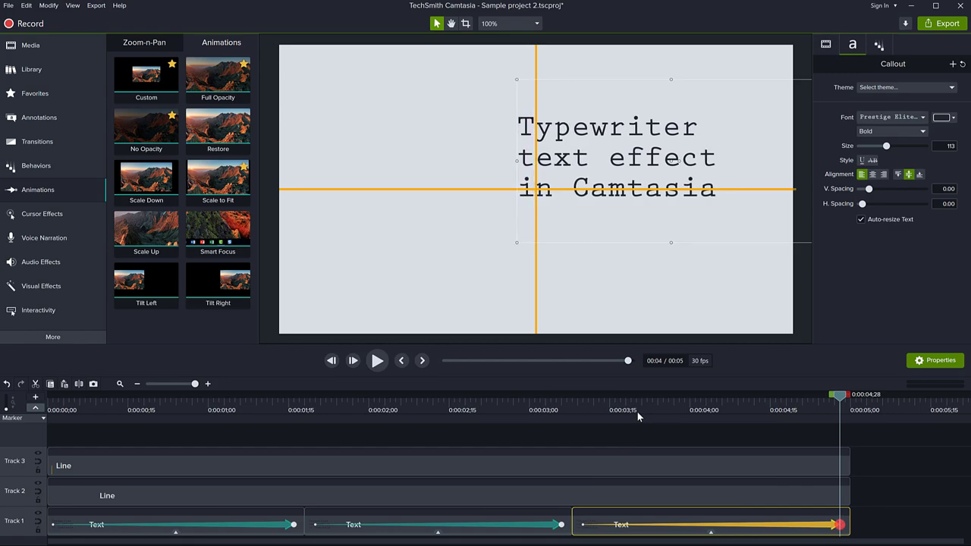
pyautogui.press('Left')
pyautogui.press('Left')
pyautogui.press('Left')
pyautogui.press('Left')
pyautogui.press('Left')
pyautogui.press('Left')
pyautogui.press('Left')
pyautogui.press('Left')
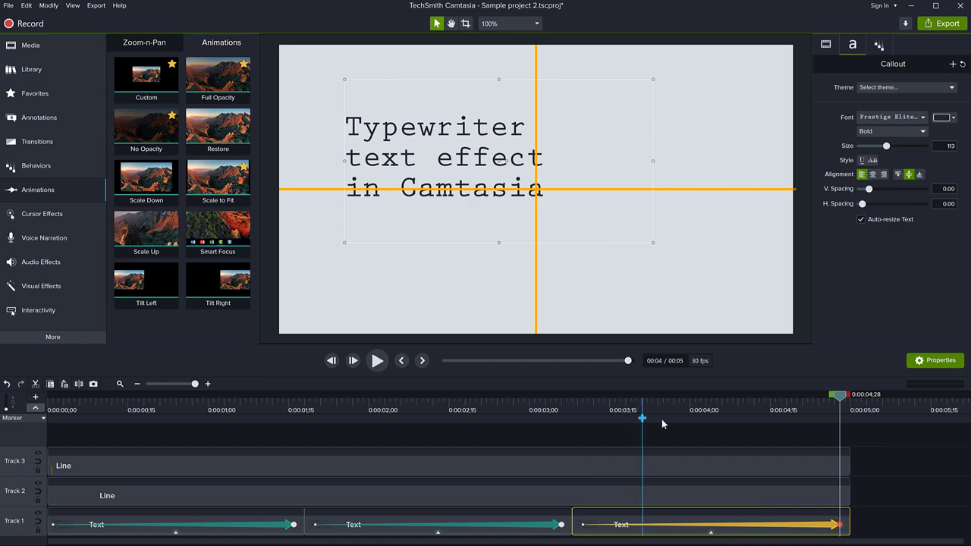
# - Set the easing of the third text clip's animation to Linear
pyautogui.rightClick(787, 525)
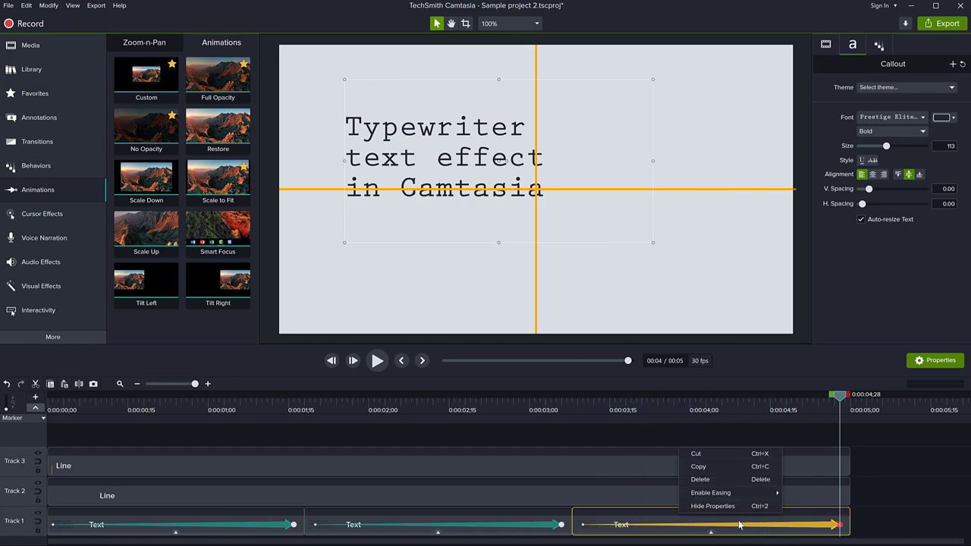
pyautogui.moveTo(723, 497)
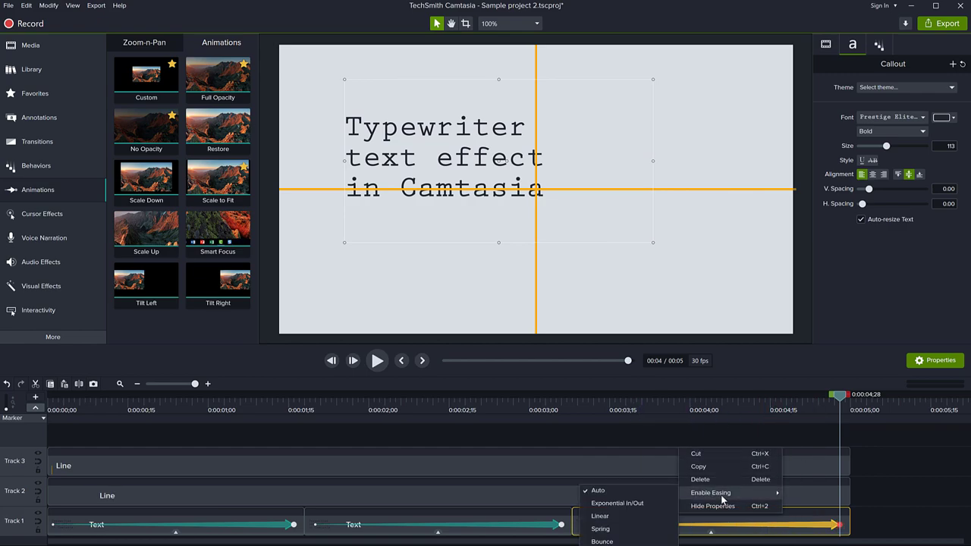
pyautogui.click(622, 521)
# - Set the easing of the second text clip's animation to Linear and play the timeline from the start
pyautogui.rightClick(546, 525)
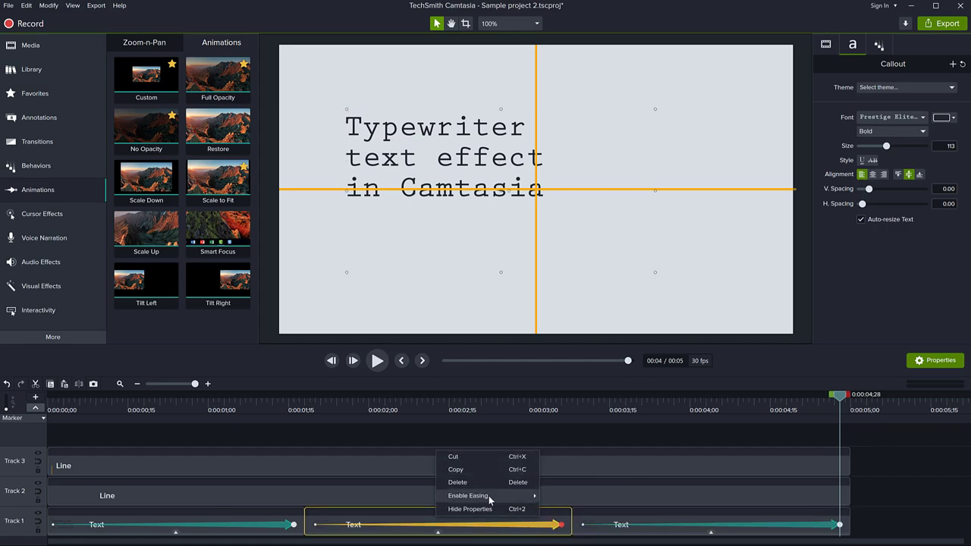
pyautogui.click(389, 519)
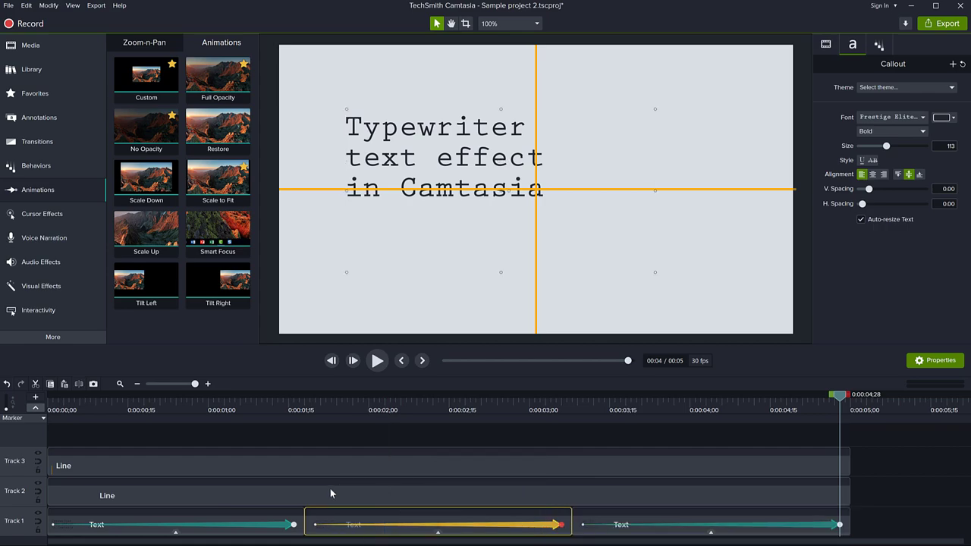
pyautogui.click(211, 409)
pyautogui.hotkey('ctrl', 'Home')
pyautogui.press('space')
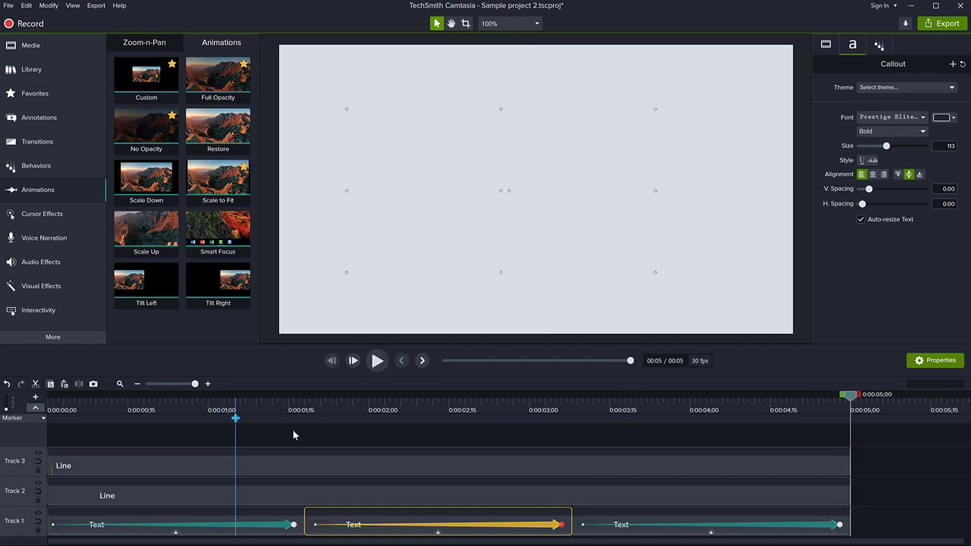
# - Add the Motion Blur visual effect to all three text clips, with the playhead at 0:00:03;24
pyautogui.moveTo(850, 401); pyautogui.dragTo(655, 401)
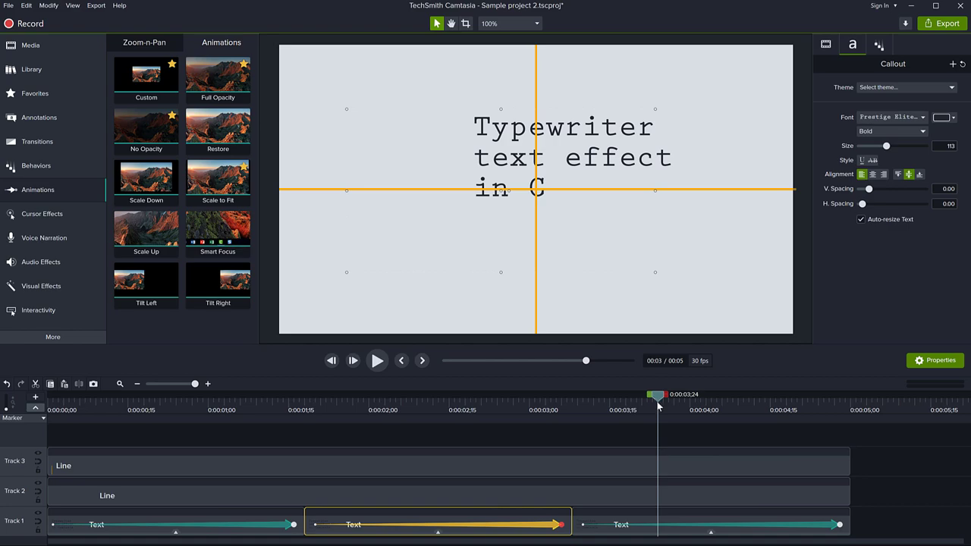
pyautogui.click(35, 289)
pyautogui.scroll(-2, 144, 318)
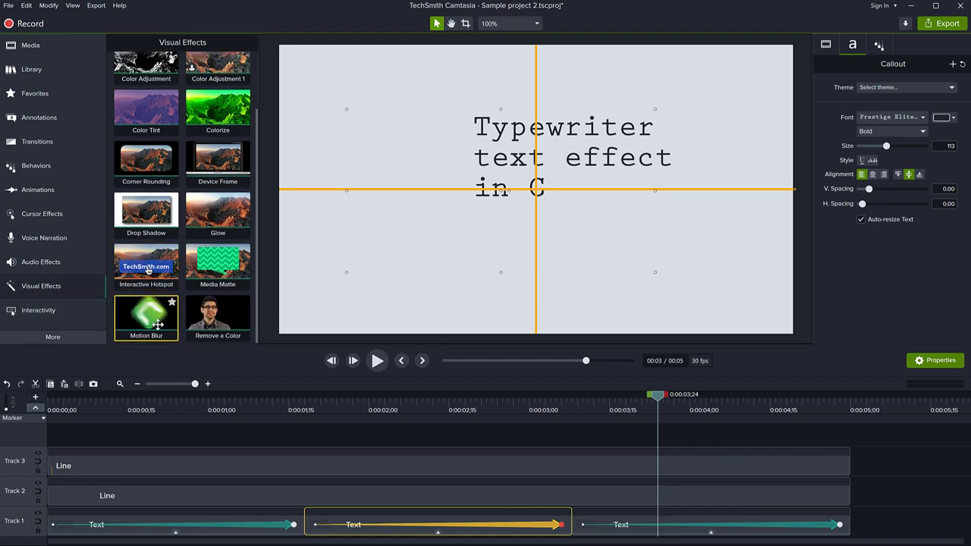
pyautogui.moveTo(144, 322); pyautogui.dragTo(288, 523)
pyautogui.moveTo(172, 325); pyautogui.dragTo(219, 522)
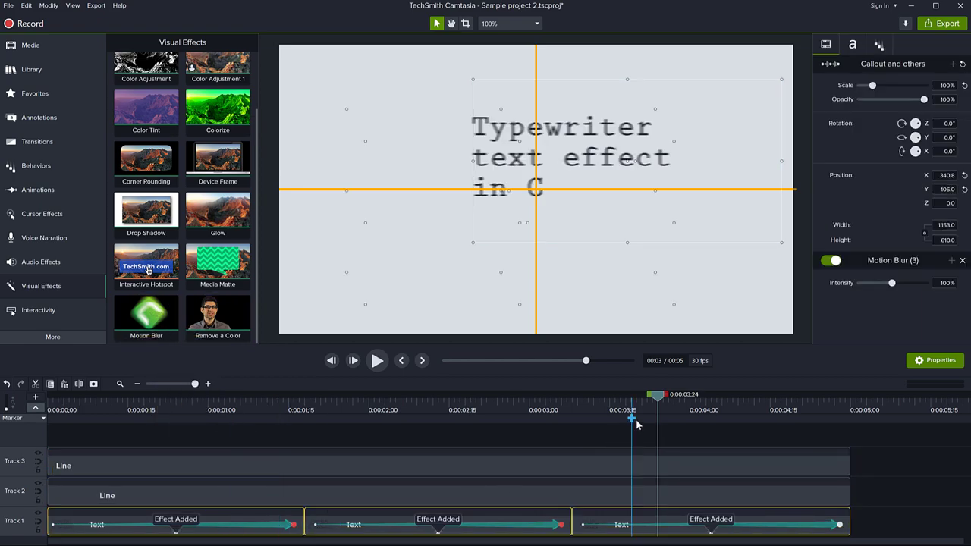
# - Play the timeline from the beginning to check the motion blur on the moving text, and clear the clip selection
pyautogui.moveTo(659, 402); pyautogui.dragTo(16, 466)
pyautogui.press('space')
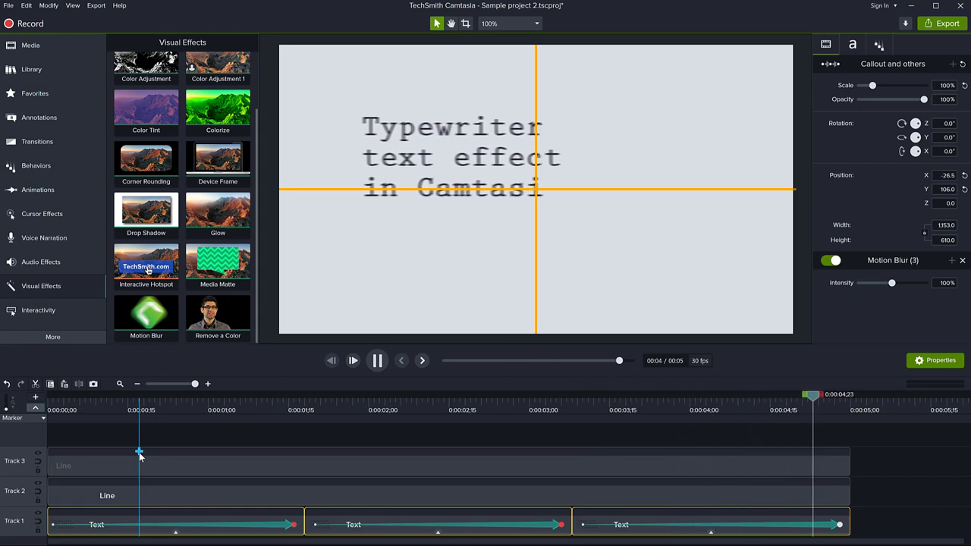
pyautogui.click(874, 491)
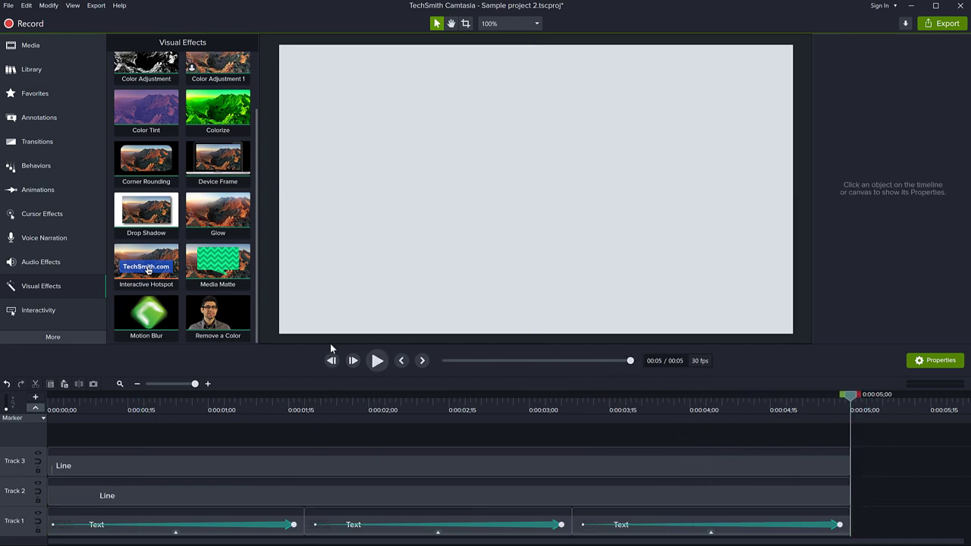
# - Split the third text clip at 0:00:04;29 and extend the short remaining piece
pyautogui.click(331, 361)
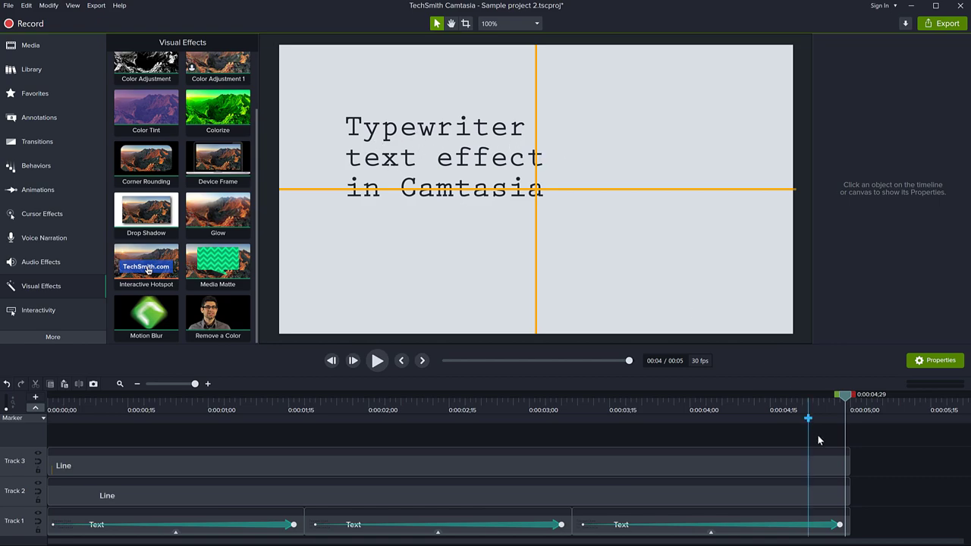
pyautogui.click(847, 520)
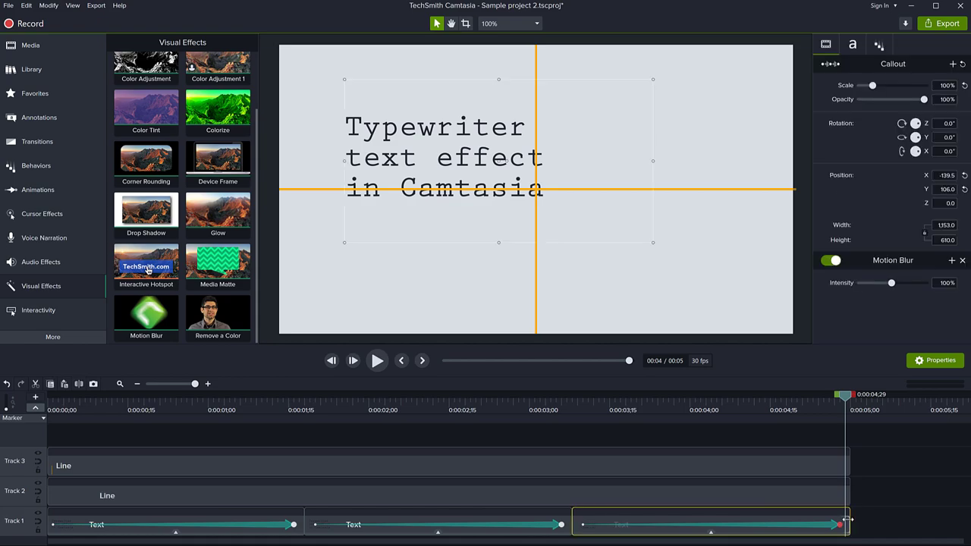
pyautogui.click(848, 521)
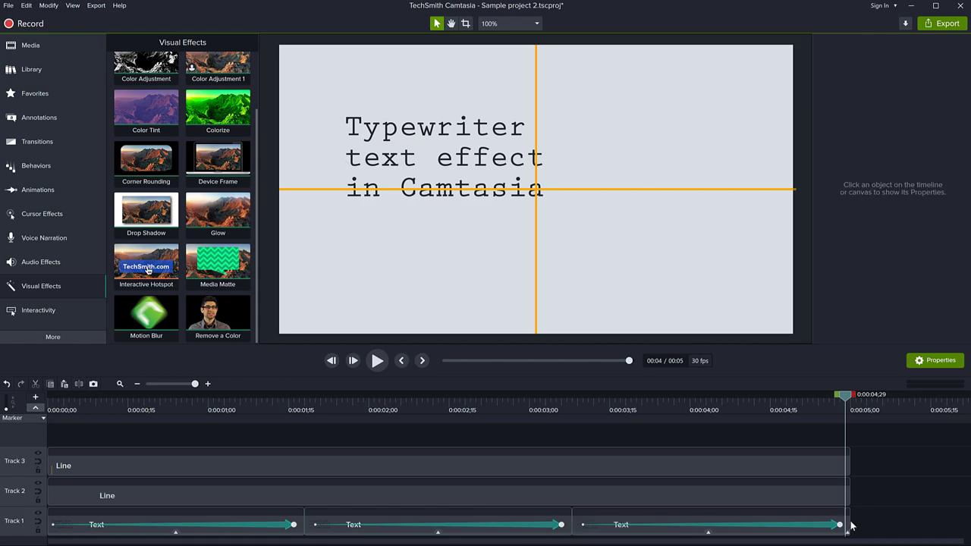
pyautogui.moveTo(847, 521); pyautogui.dragTo(925, 527)
# - Remove the Fly In behavior from the final text clip, extend it to about 0:00:07;25 and play the result
pyautogui.click(879, 47)
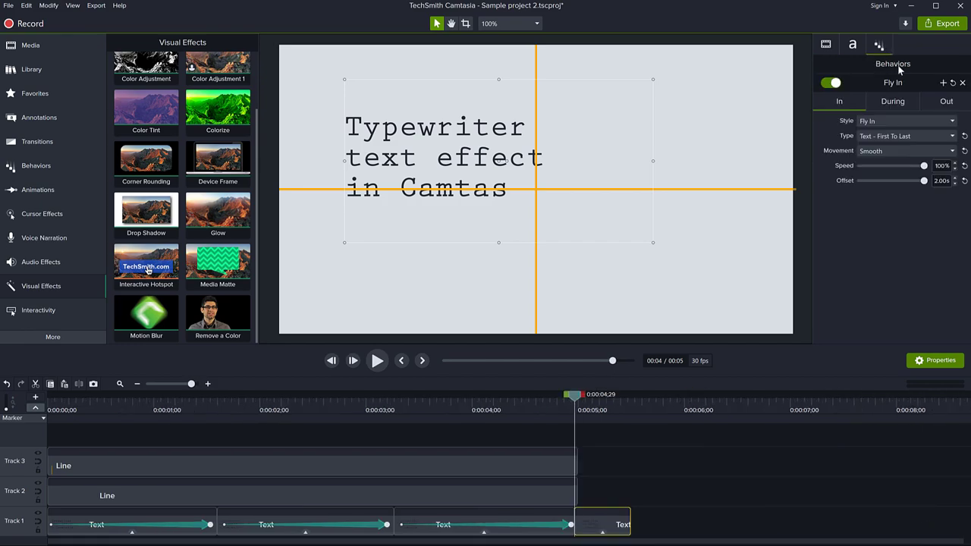
pyautogui.click(962, 83)
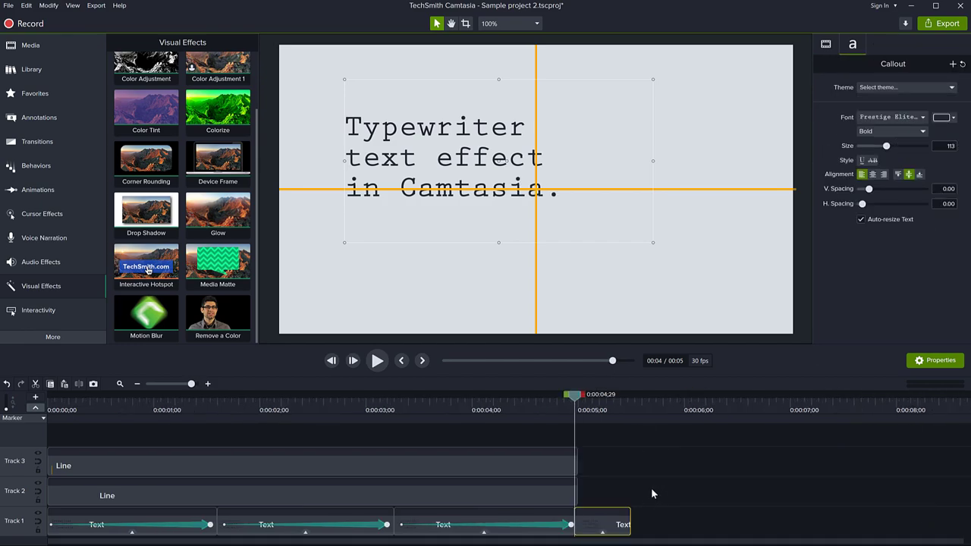
pyautogui.moveTo(630, 525); pyautogui.dragTo(878, 524)
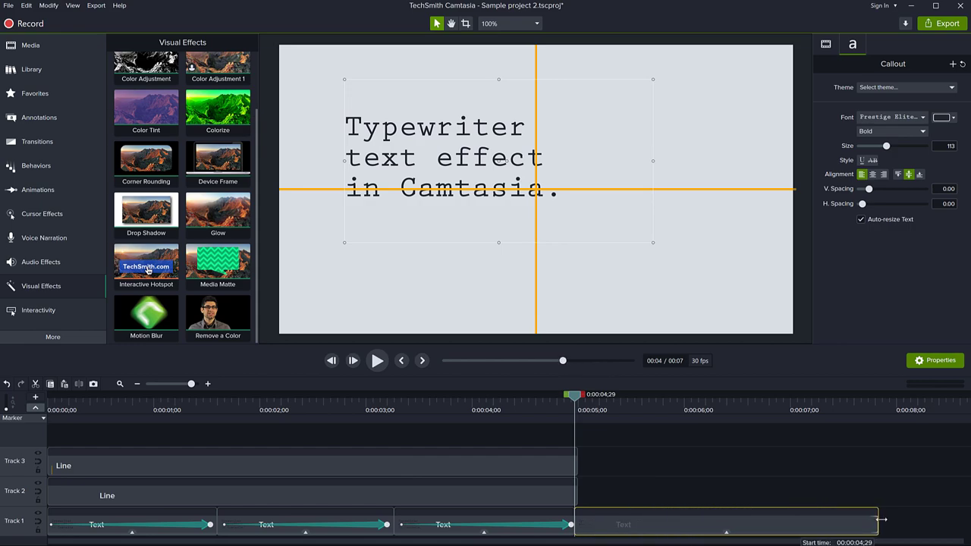
pyautogui.press('space')
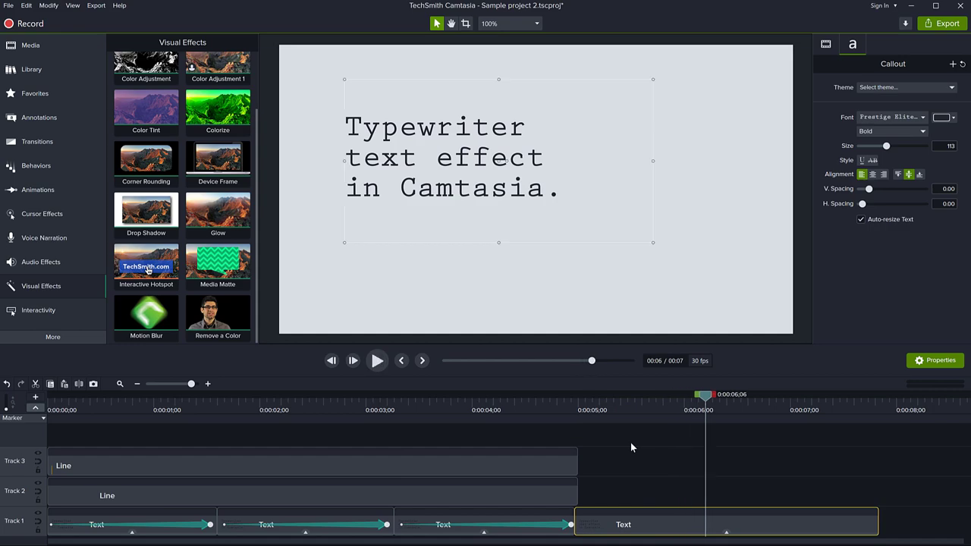
# - Delete the two guide lines from Tracks 2 and 3
pyautogui.scroll(-2, 624, 470)
pyautogui.moveTo(418, 460); pyautogui.dragTo(239, 485)
pyautogui.press('Delete')
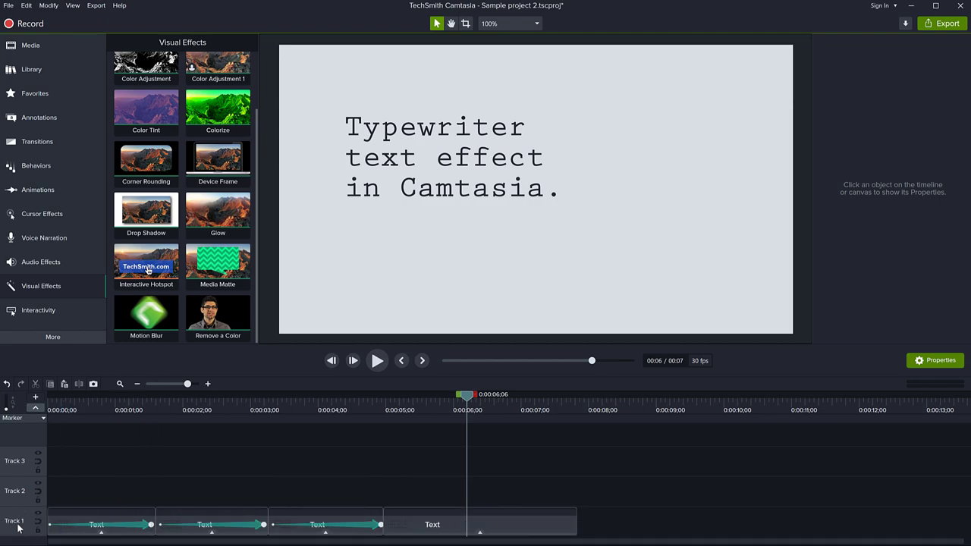
# - Insert an empty track below the text track
pyautogui.rightClick(19, 528)
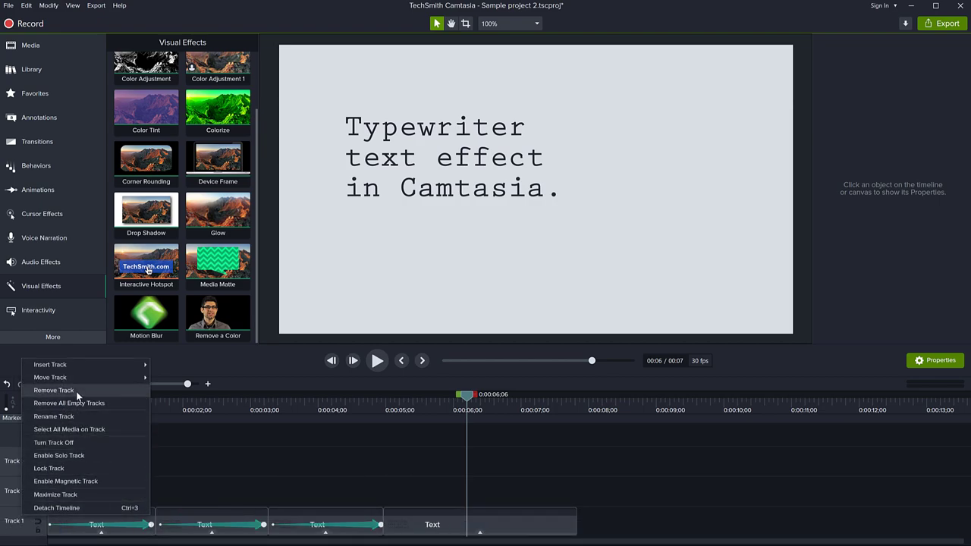
pyautogui.moveTo(82, 366)
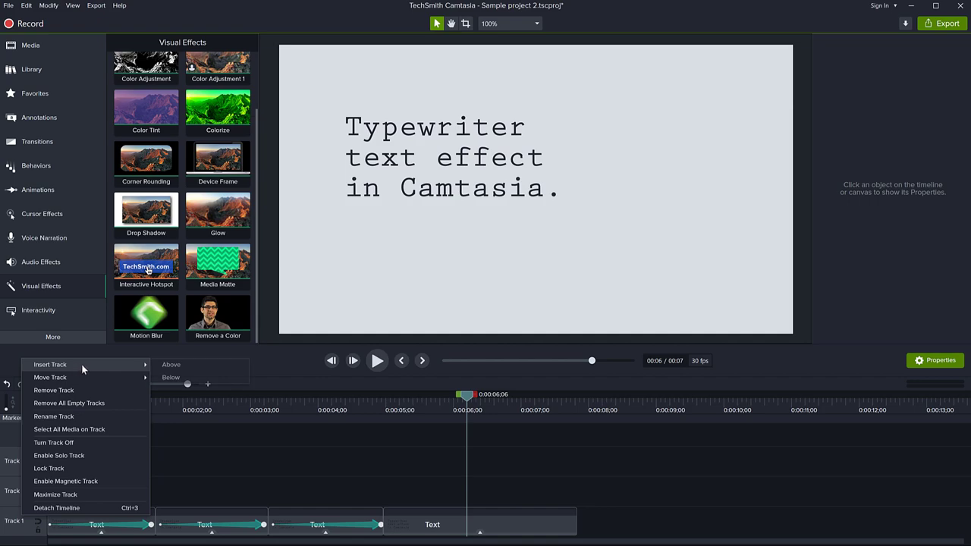
pyautogui.click(171, 377)
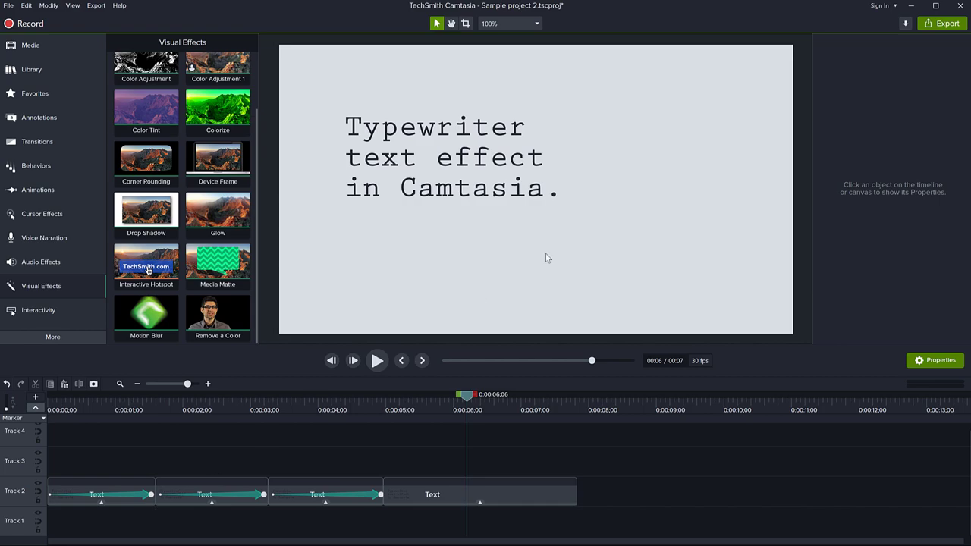
# - Add the White paper.jpg image at the start of Track 1 and extend it to the end of the last text clip
pyautogui.scroll(-1, 546, 258)
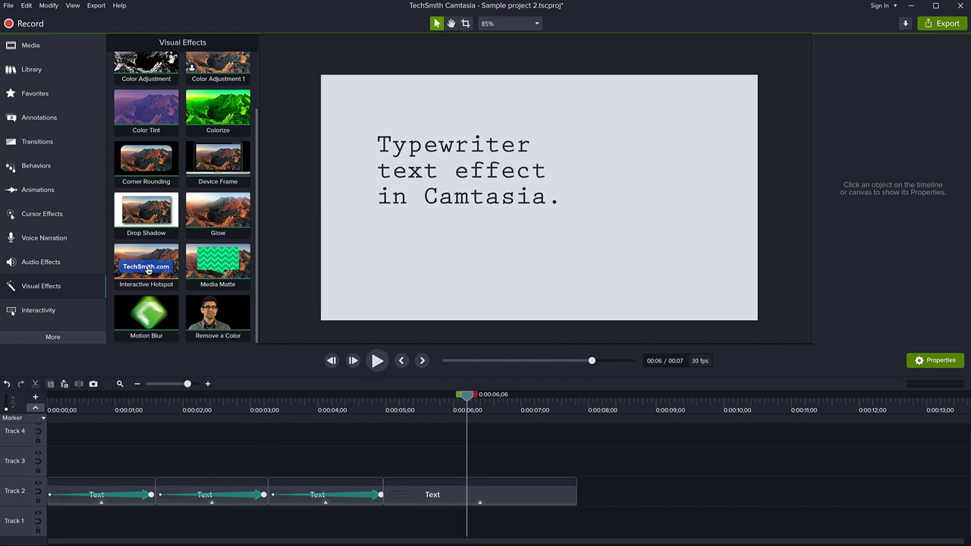
pyautogui.click(501, 517)
pyautogui.moveTo(323, 526); pyautogui.dragTo(98, 525)
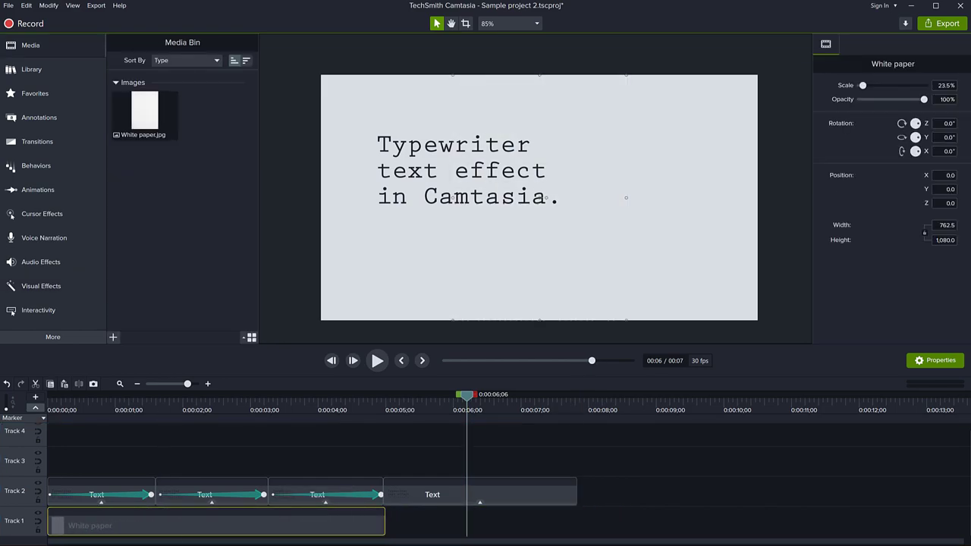
pyautogui.moveTo(384, 524); pyautogui.dragTo(574, 520)
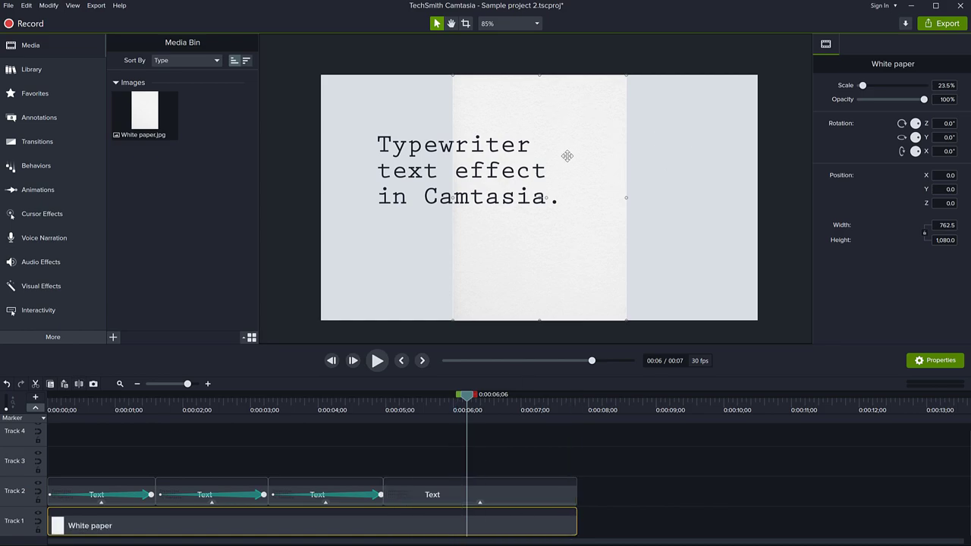
# - Enlarge the White paper image to about 61.2% and position it at about Y -808 so it covers the whole canvas
pyautogui.scroll(-4, 623, 321)
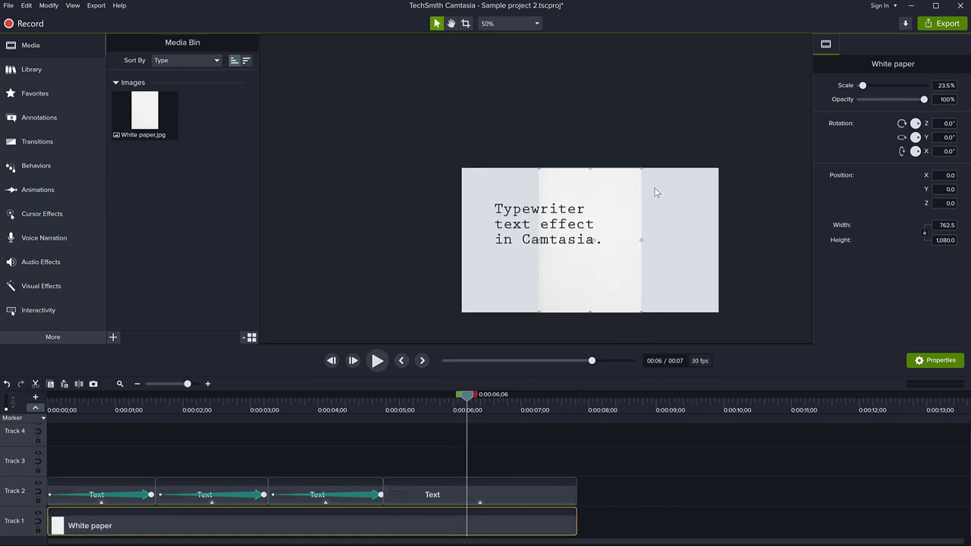
pyautogui.moveTo(641, 172); pyautogui.dragTo(703, 214)
pyautogui.click(752, 211)
pyautogui.scroll(4, 633, 283)
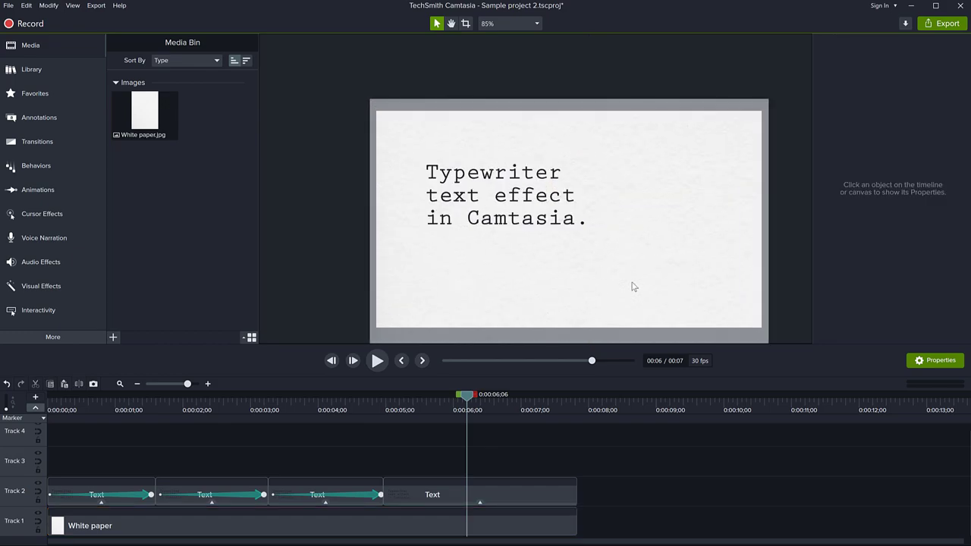
pyautogui.moveTo(623, 281); pyautogui.dragTo(602, 261)
pyautogui.press('v')
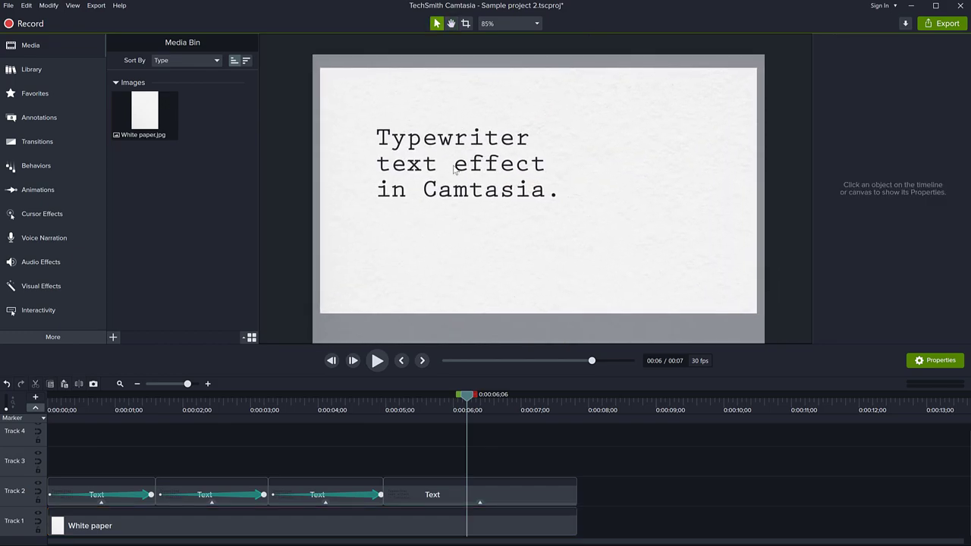
# - Select the White paper clip and move the playhead to the cut between the first and second text clips at 0:00:01;18
pyautogui.moveTo(468, 402); pyautogui.dragTo(161, 446)
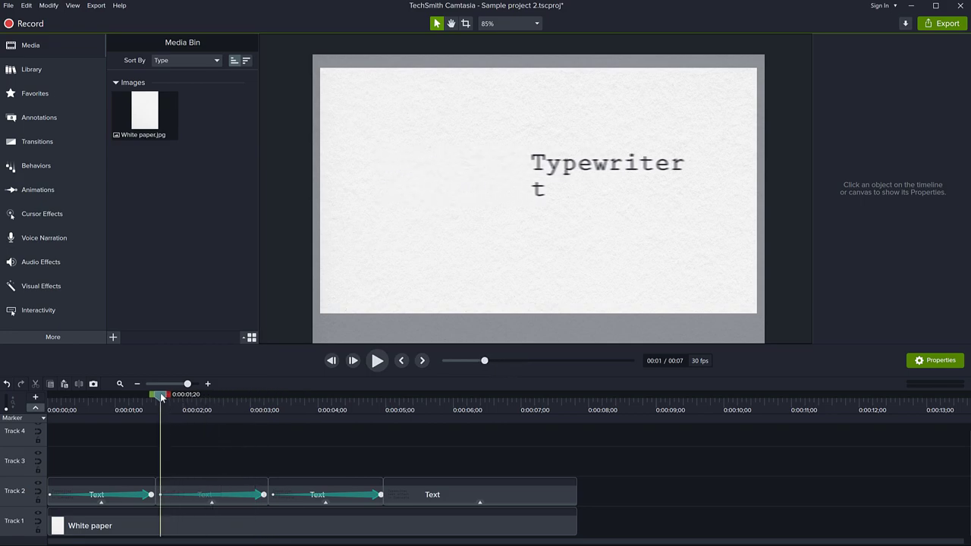
pyautogui.moveTo(155, 397); pyautogui.dragTo(154, 398)
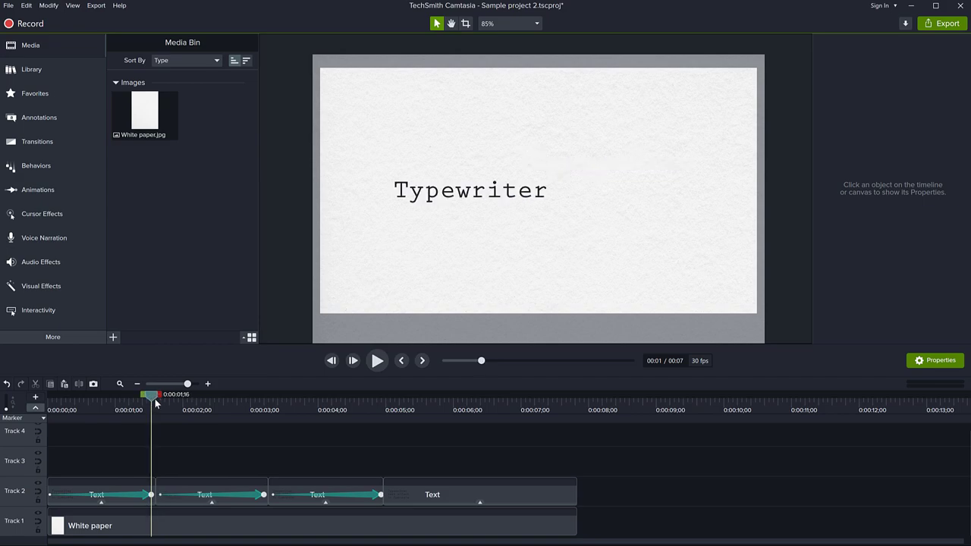
pyautogui.click(126, 525)
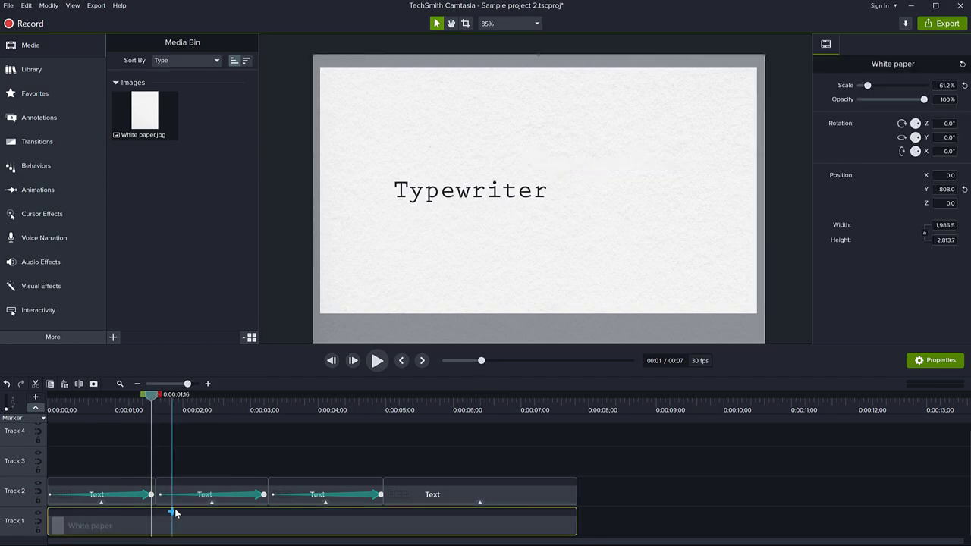
pyautogui.scroll(2, 147, 514)
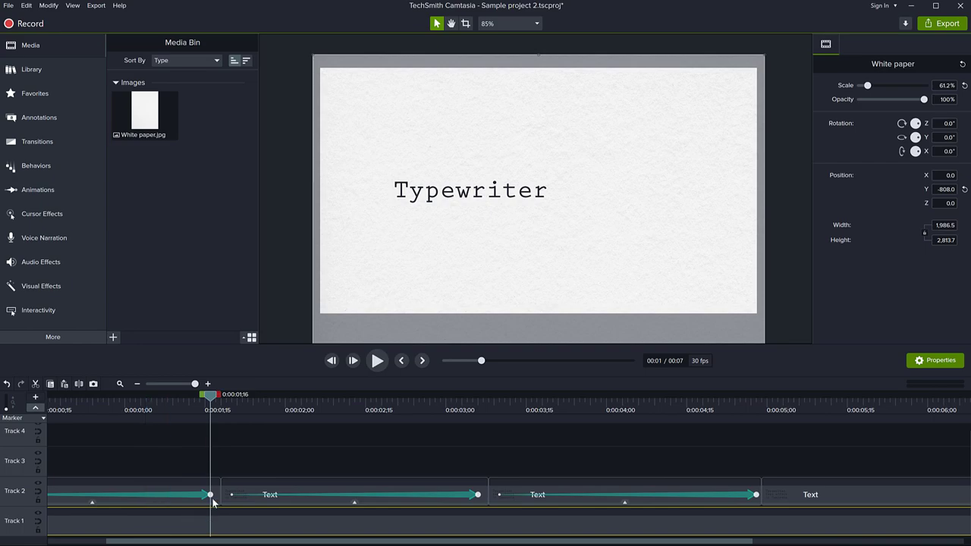
pyautogui.moveTo(211, 395); pyautogui.dragTo(220, 397)
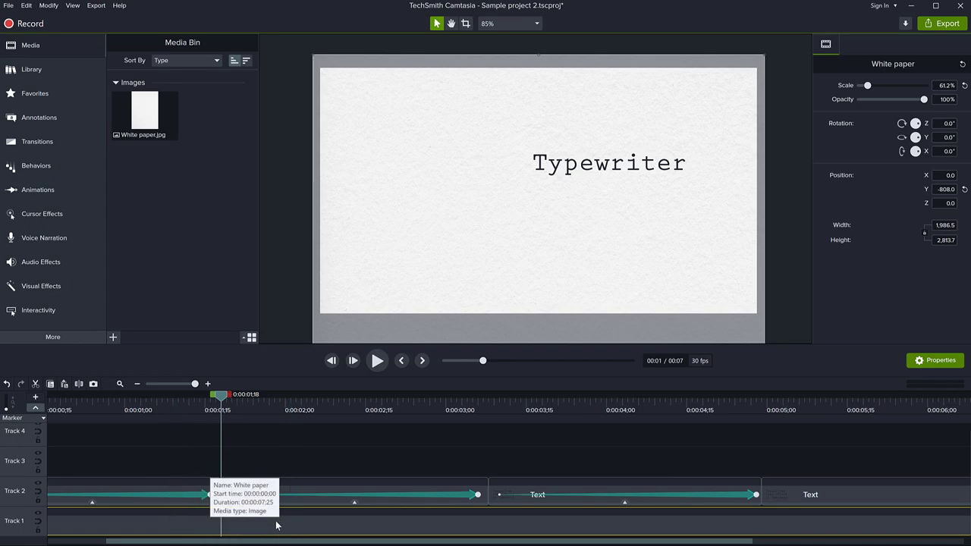
# - Try splitting the White paper clip at 0:00:01;18 and restore it to a single clip
pyautogui.press('s')
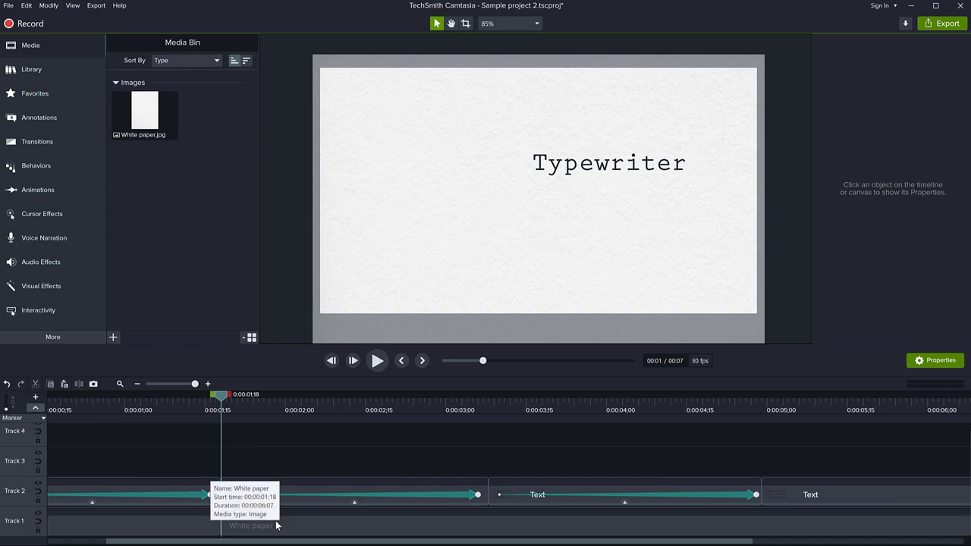
pyautogui.click(206, 526)
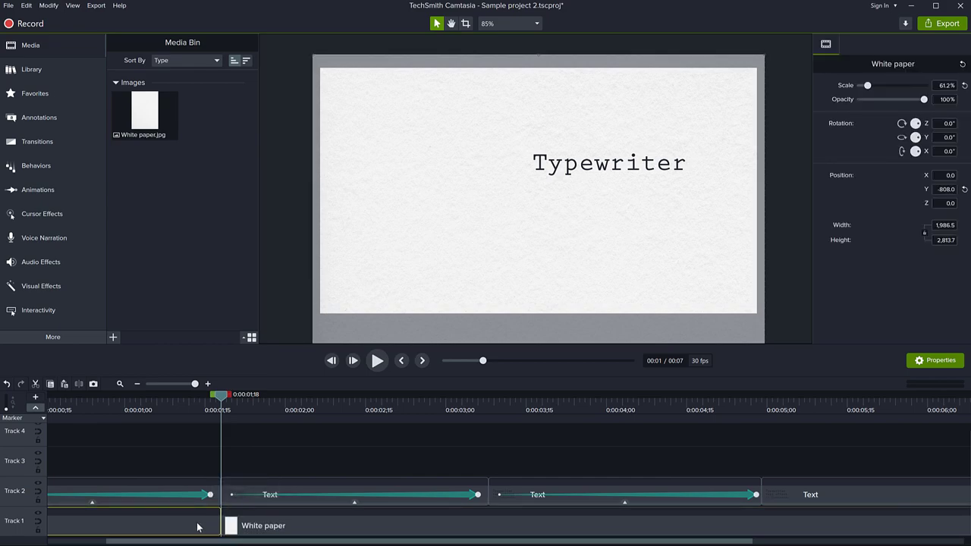
pyautogui.scroll(1, 234, 533)
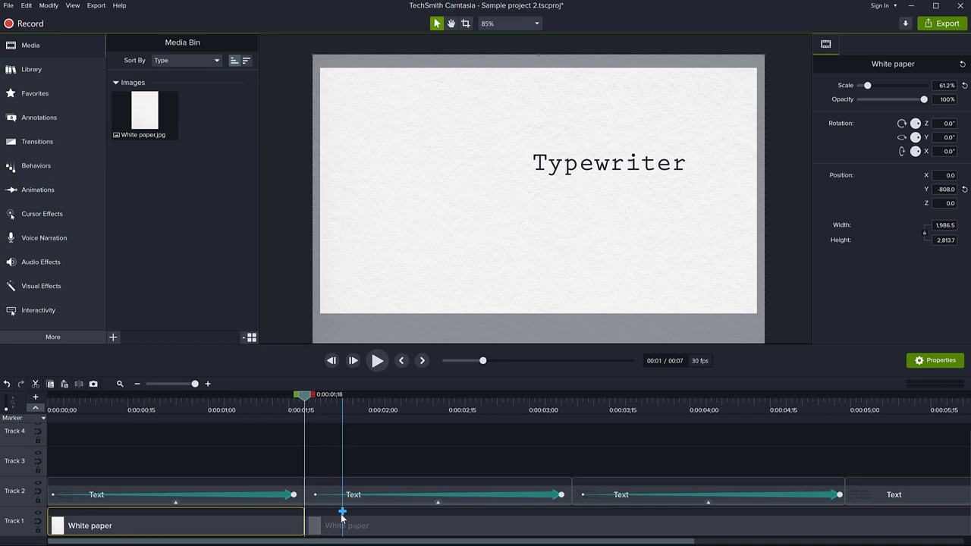
pyautogui.moveTo(343, 511); pyautogui.dragTo(368, 505)
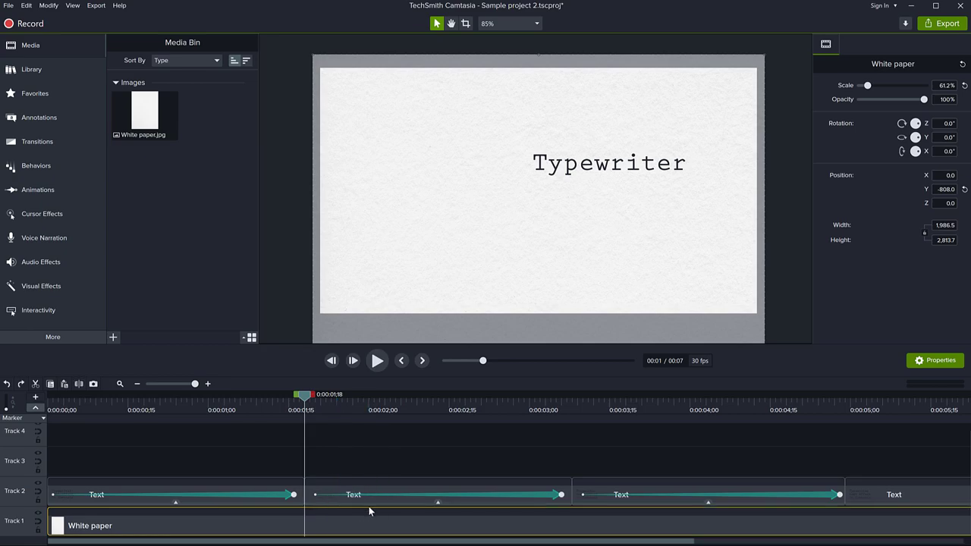
pyautogui.scroll(-2, 370, 511)
pyautogui.scroll(-2, 370, 511)
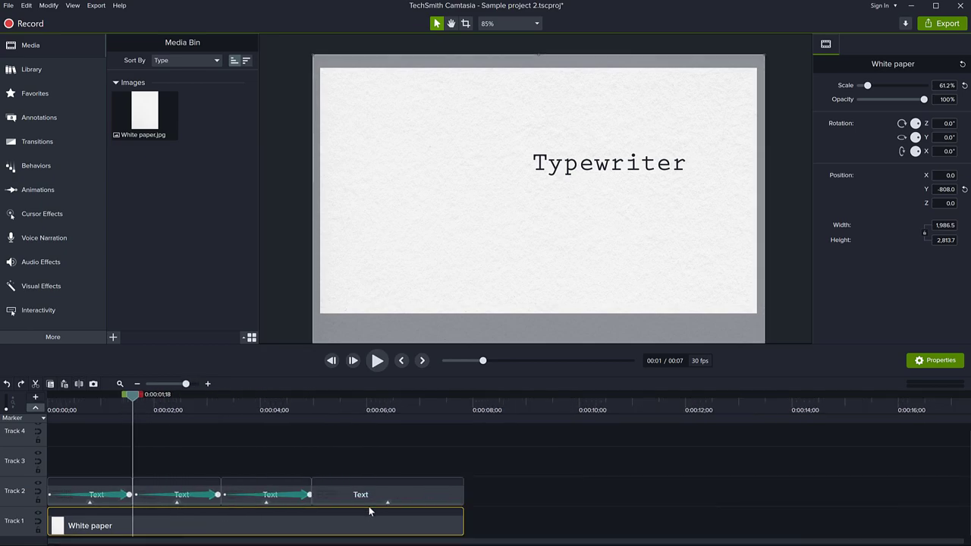
# - Rotate the White paper image 90° around Z and position it at X 392, Y -430
pyautogui.scroll(-5, 457, 197)
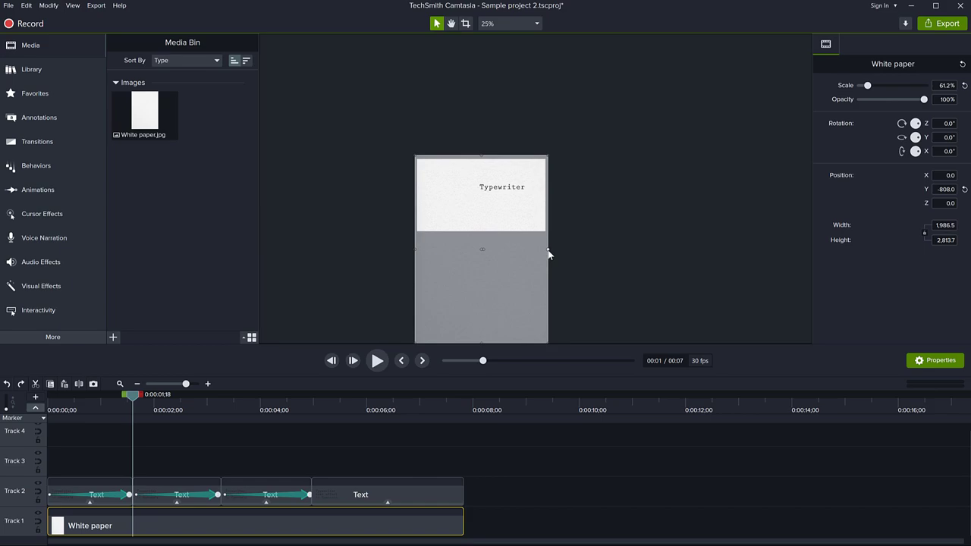
pyautogui.moveTo(520, 271)
pyautogui.mouseDown()
pyautogui.moveTo(462, 270)
pyautogui.moveTo(540, 263)
pyautogui.moveTo(447, 210)
pyautogui.moveTo(496, 240)
pyautogui.moveTo(509, 269)
pyautogui.mouseUp()
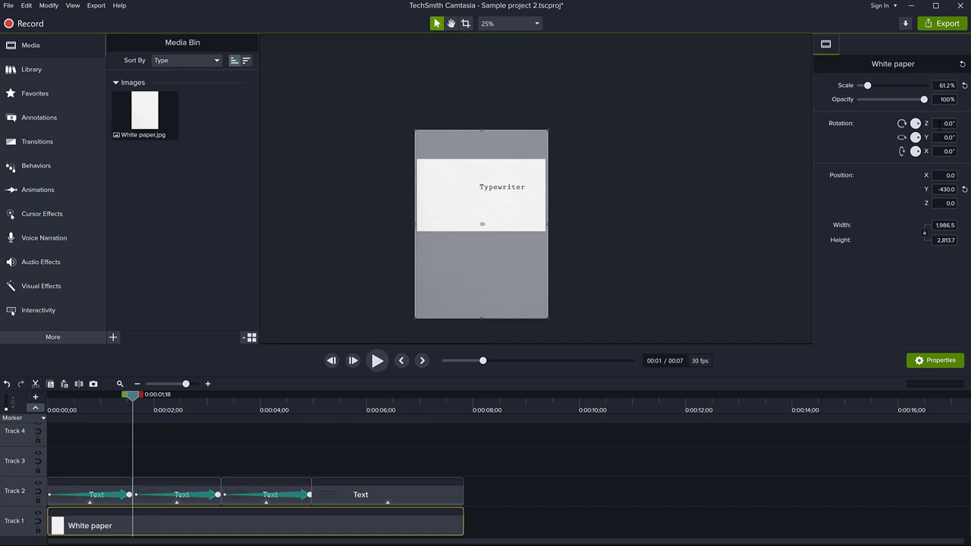
pyautogui.write('90')
pyautogui.press('Return')
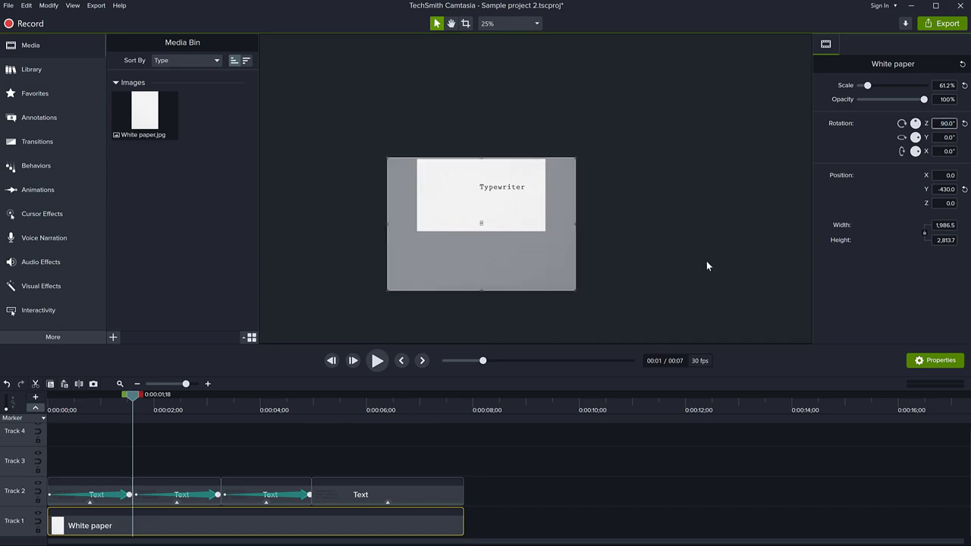
pyautogui.moveTo(510, 261); pyautogui.dragTo(536, 261)
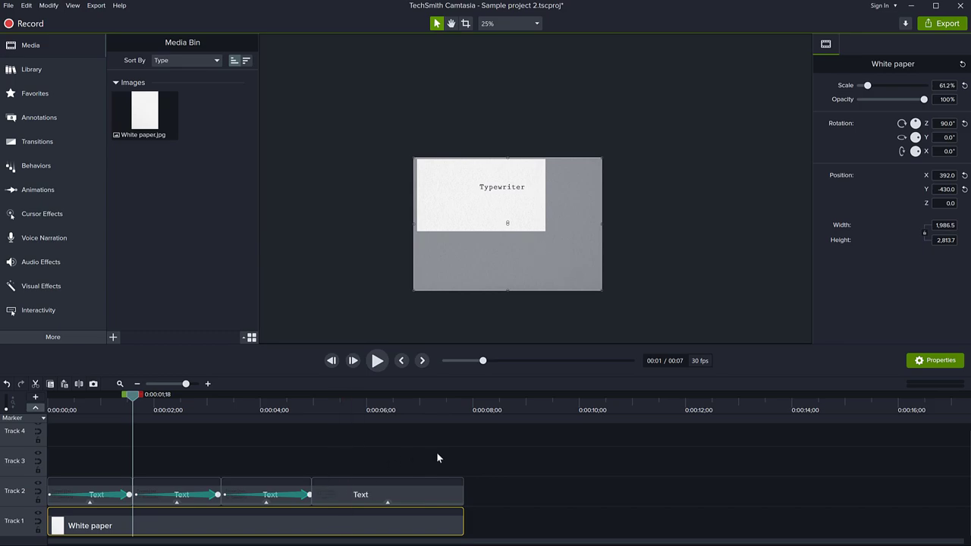
# - Split the White paper clip at 0:00:01;18, where the first and second text clips meet
pyautogui.scroll(2, 437, 457)
pyautogui.scroll(3, 592, 228)
pyautogui.press('h')
pyautogui.moveTo(591, 228); pyautogui.dragTo(495, 372)
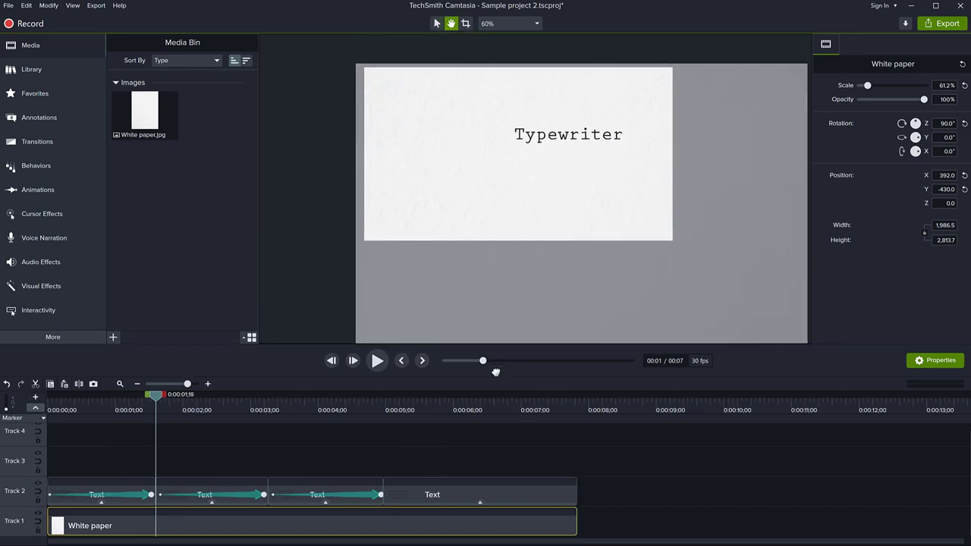
pyautogui.scroll(1, 524, 258)
pyautogui.moveTo(526, 251); pyautogui.dragTo(523, 311)
pyautogui.press('v')
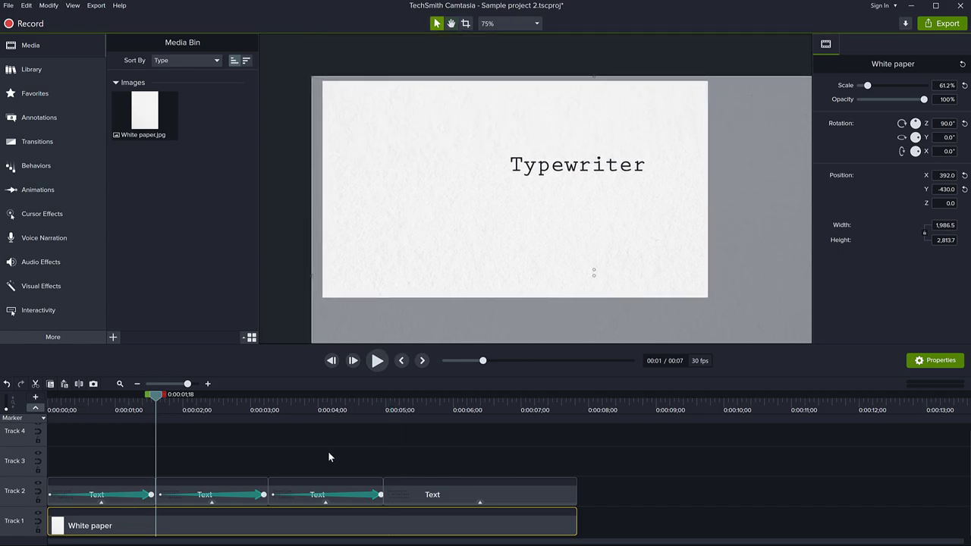
pyautogui.keyDown('ctrl'); pyautogui.click(169, 529); pyautogui.keyUp('ctrl')
pyautogui.press('s')
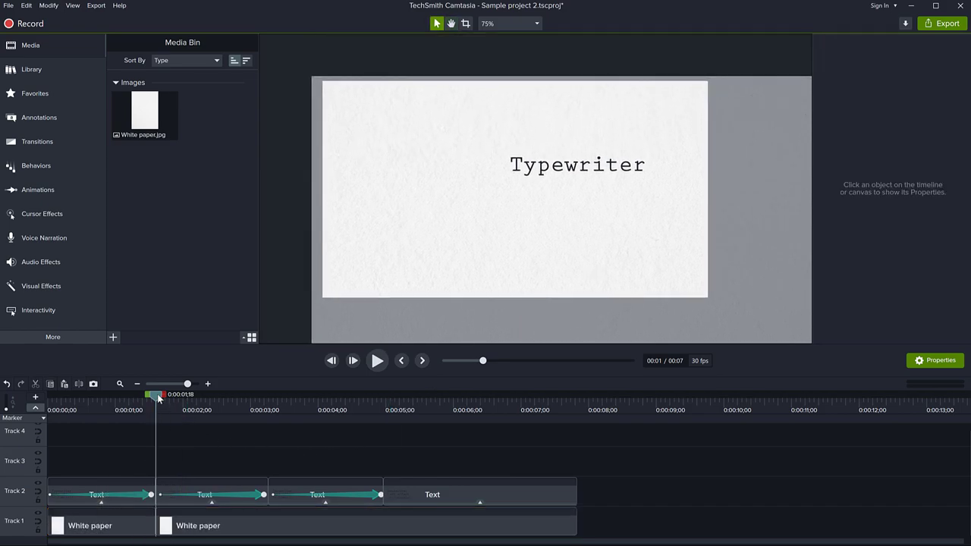
# - Add a Custom animation to the first White paper clip, with the playhead at 0:00:01;16 where the first text animation ends
pyautogui.moveTo(158, 398)
pyautogui.mouseDown()
pyautogui.moveTo(84, 401)
pyautogui.moveTo(152, 403)
pyautogui.mouseUp()
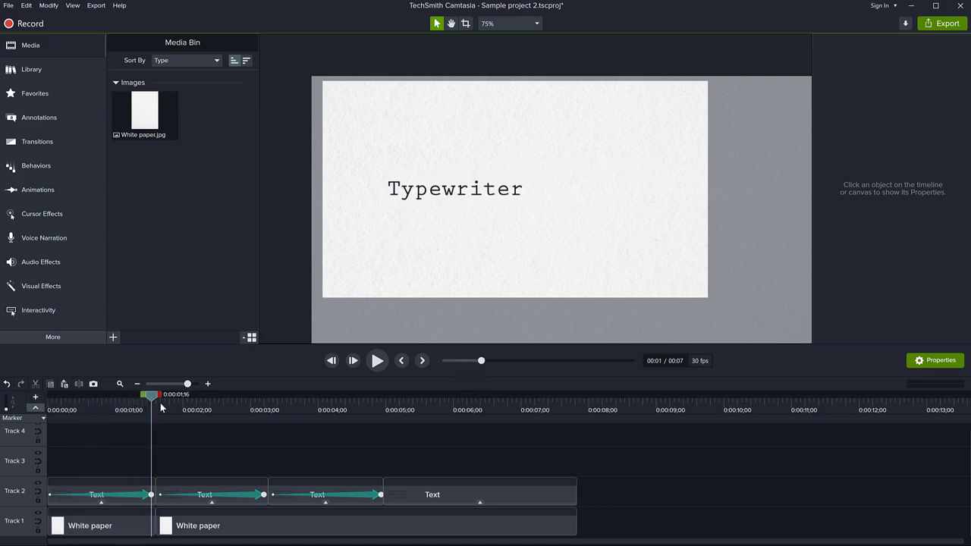
pyautogui.click(115, 528)
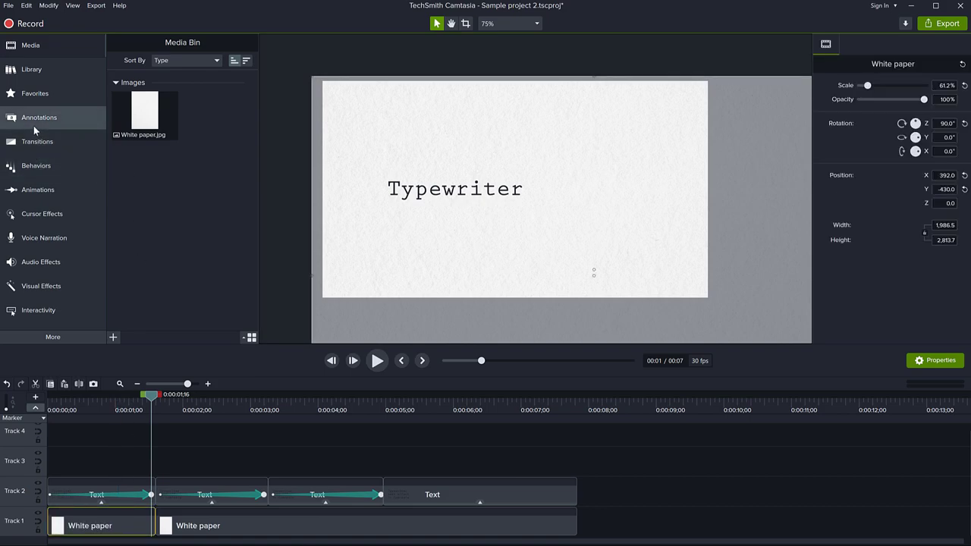
pyautogui.click(76, 189)
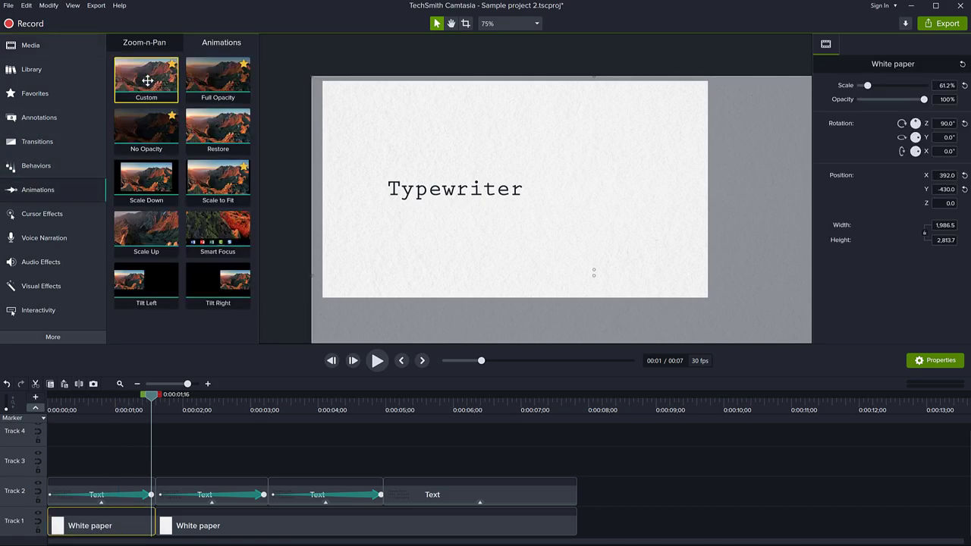
pyautogui.moveTo(147, 80); pyautogui.dragTo(114, 527)
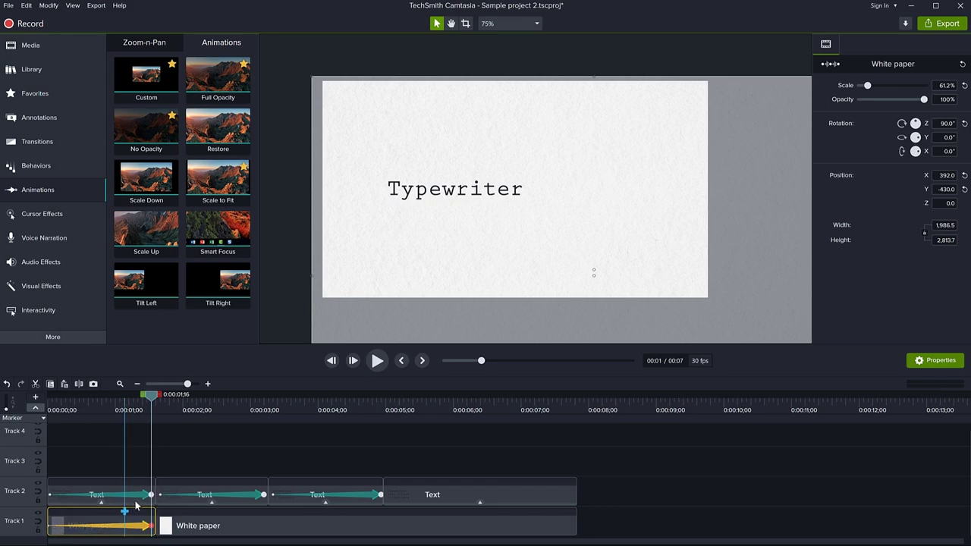
# - Shift the first White paper clip's animated end position to about X 56 and set the animation's easing to Linear
pyautogui.press('Left')
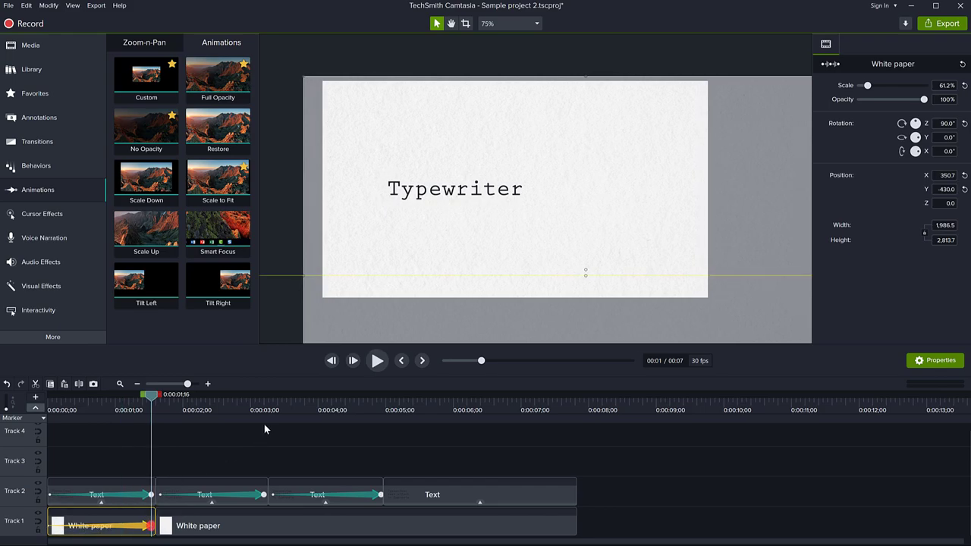
pyautogui.press('Left')
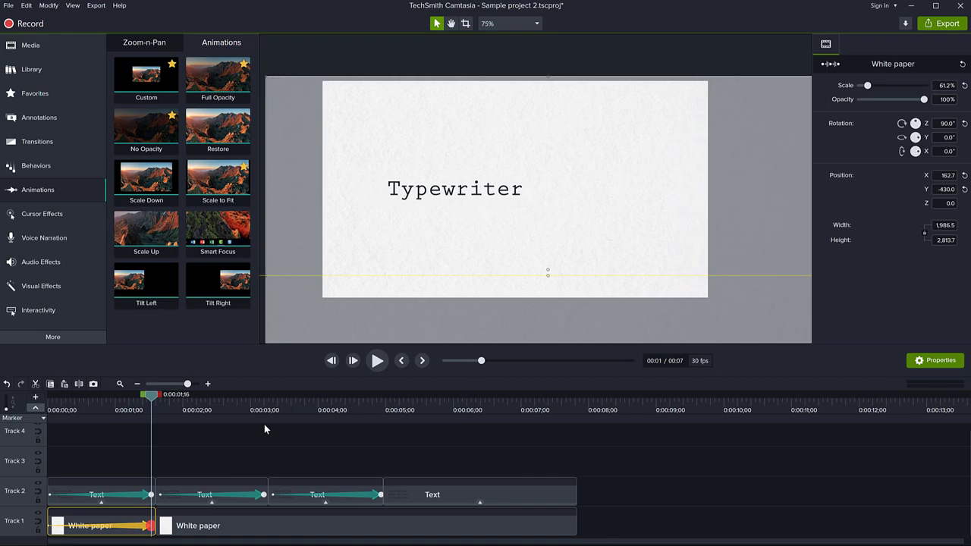
pyautogui.press('Left')
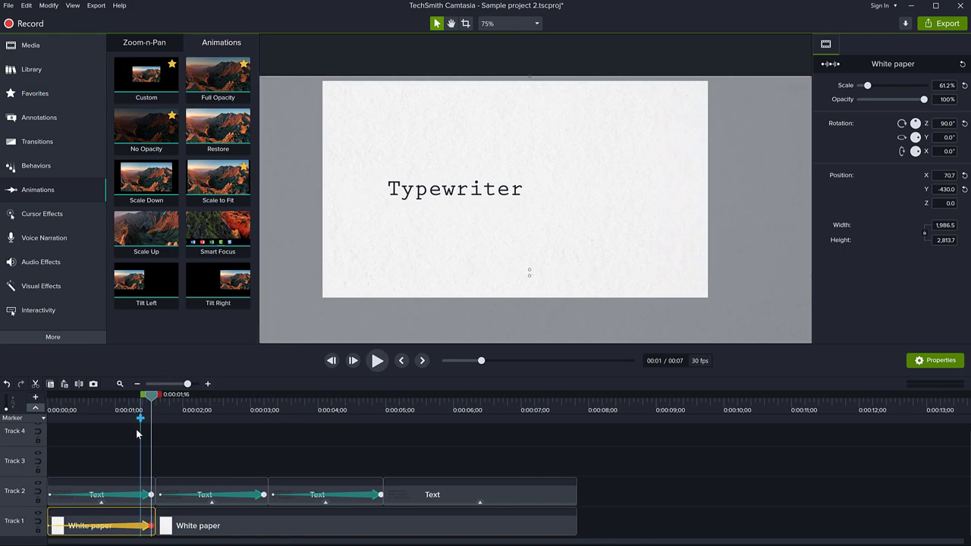
pyautogui.rightClick(133, 528)
pyautogui.moveTo(91, 497)
pyautogui.click(151, 516)
pyautogui.moveTo(151, 396); pyautogui.dragTo(146, 419)
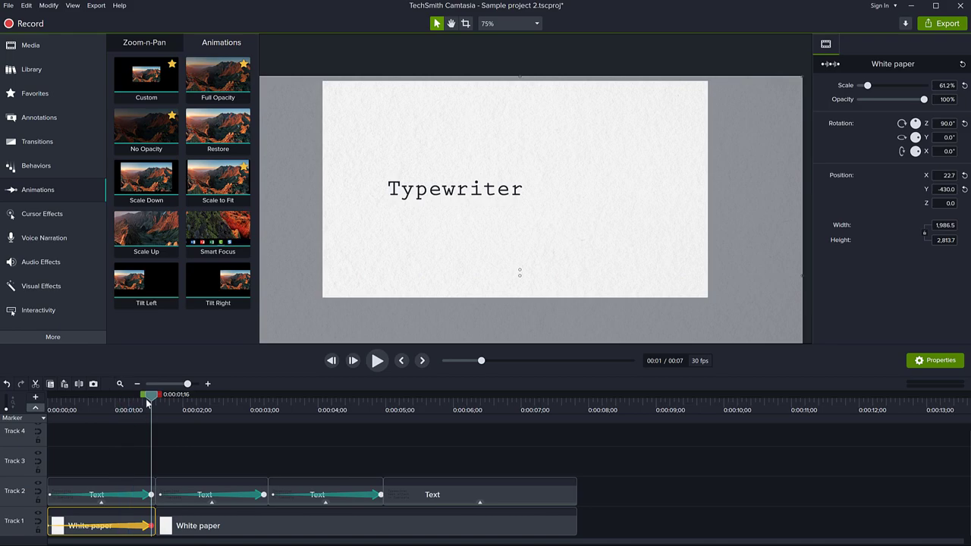
pyautogui.moveTo(150, 400)
pyautogui.mouseDown()
pyautogui.moveTo(67, 402)
pyautogui.moveTo(151, 402)
pyautogui.mouseUp()
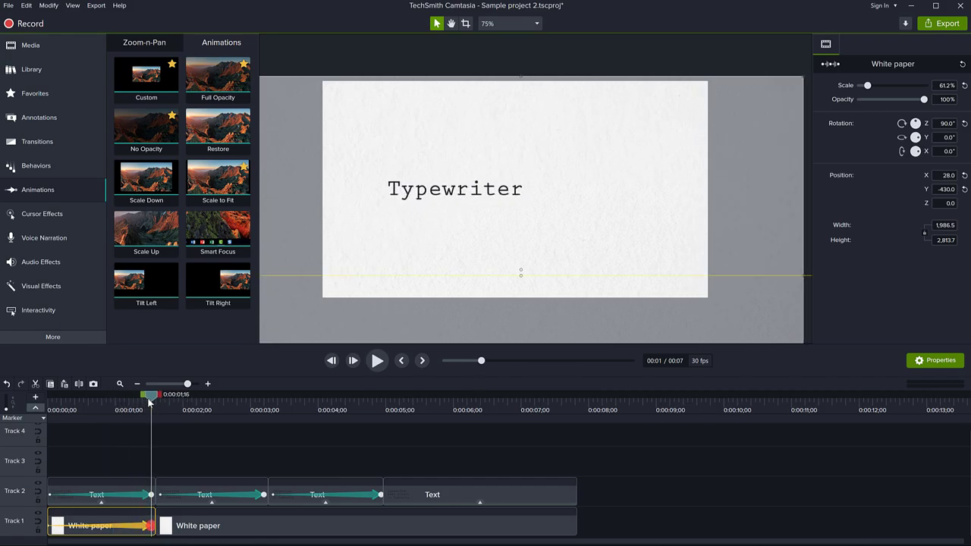
# - Raise the second White paper clip to about Y -312.7, with the playhead at 0:00:01;28 over the second text line
pyautogui.moveTo(149, 395); pyautogui.dragTo(176, 422)
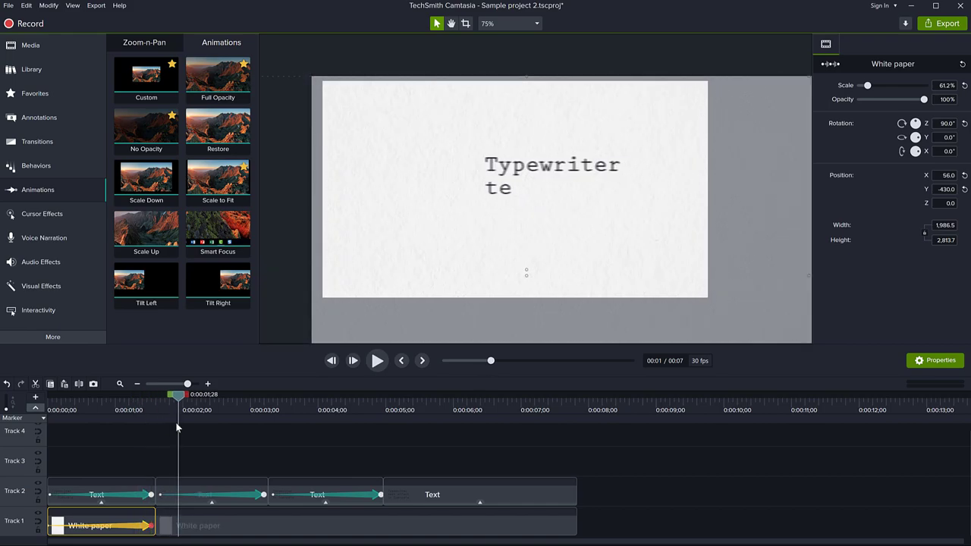
pyautogui.click(201, 527)
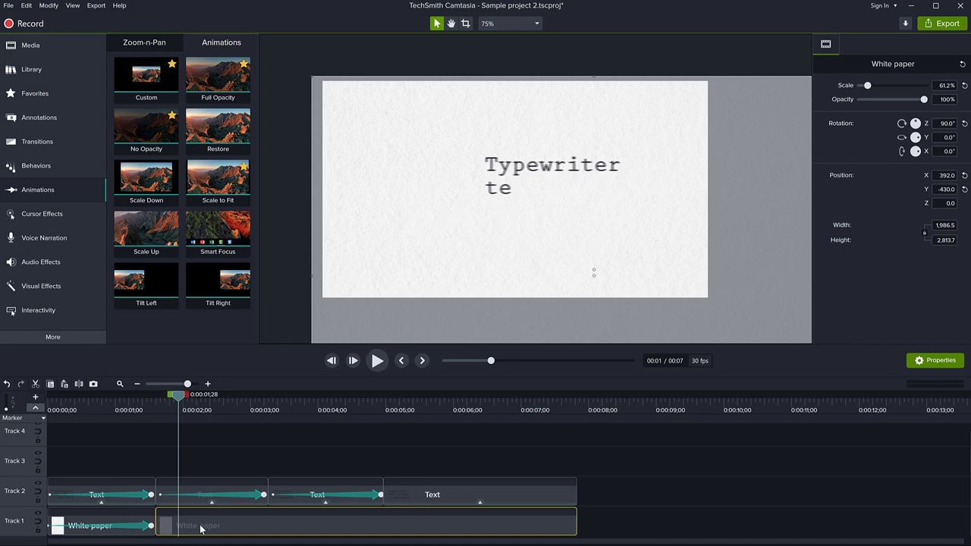
pyautogui.press('Up')
pyautogui.press('Up')
pyautogui.press('Up')
pyautogui.press('Up')
pyautogui.press('Up')
pyautogui.press('Up')
pyautogui.press('Up')
pyautogui.press('Up')
pyautogui.press('Up')
pyautogui.press('Up')
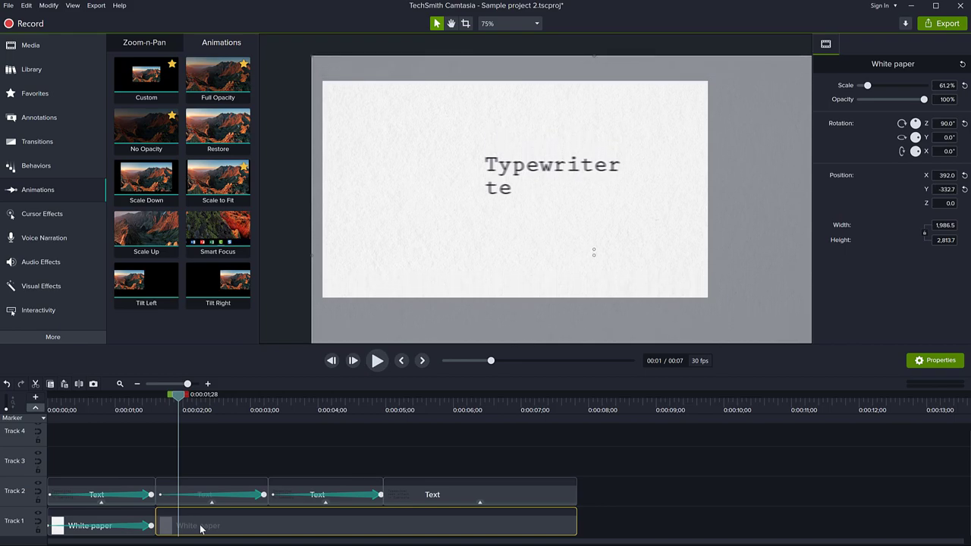
pyautogui.press('Down')
pyautogui.press('Down')
pyautogui.press('Down')
pyautogui.press('Down')
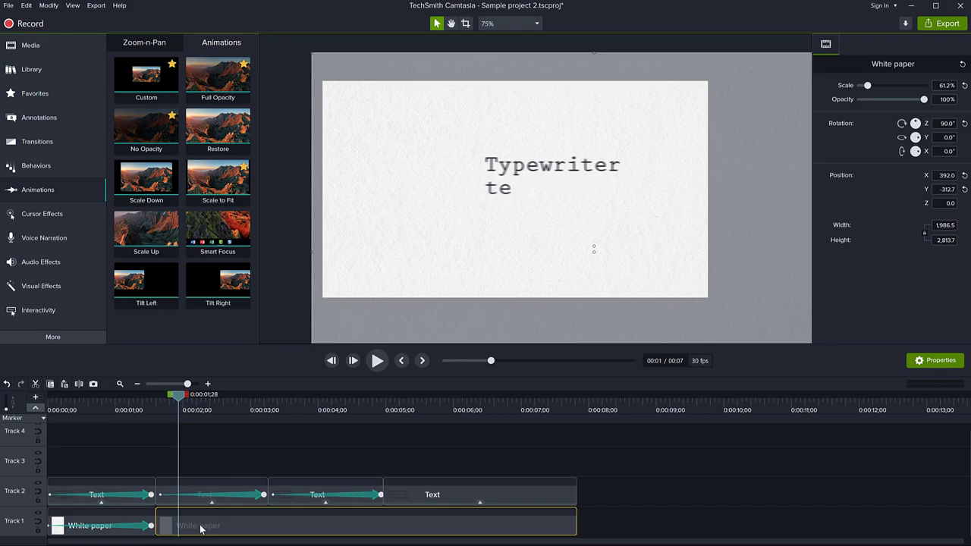
# - Split the second White paper clip at 0:00:03;08, where the second and third text clips meet
pyautogui.moveTo(179, 409); pyautogui.dragTo(267, 411)
pyautogui.click(273, 412)
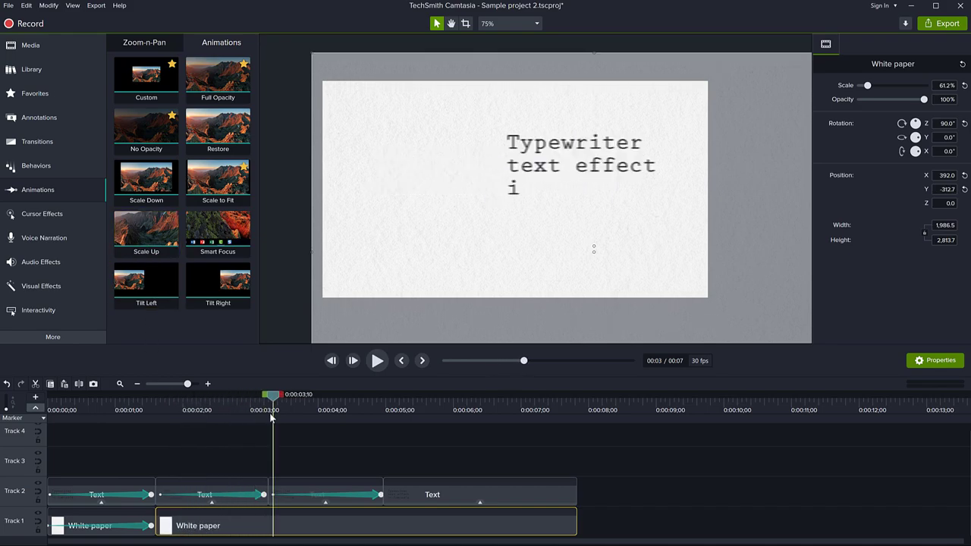
pyautogui.scroll(2, 276, 497)
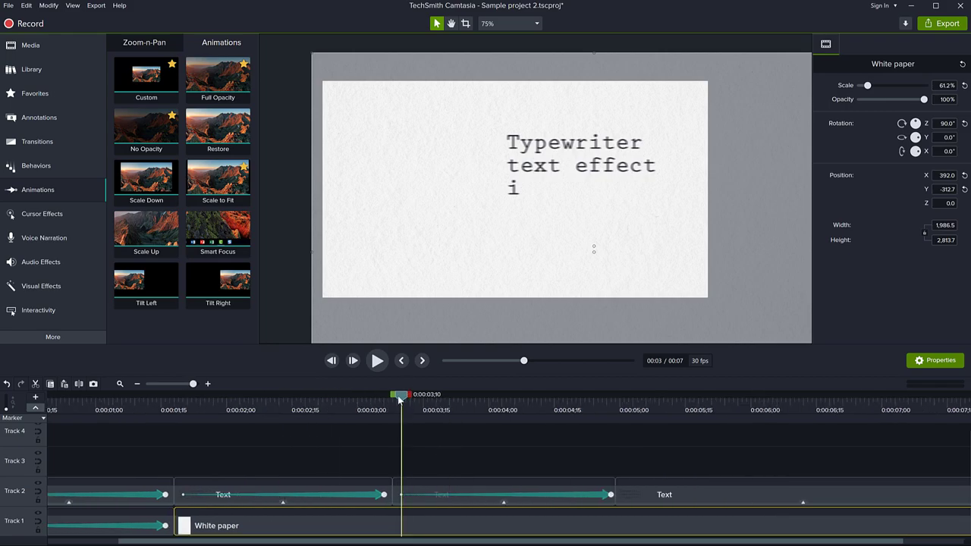
pyautogui.moveTo(399, 400); pyautogui.dragTo(392, 401)
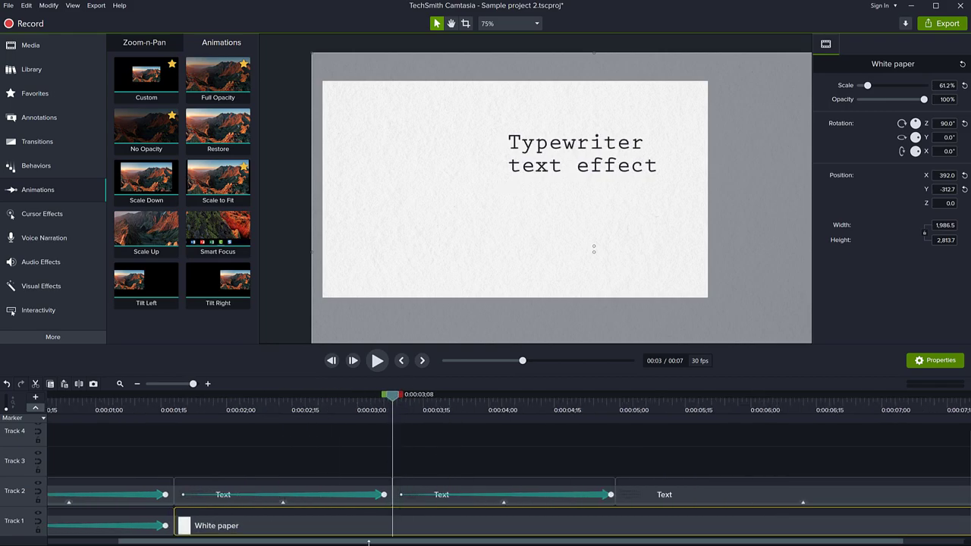
pyautogui.press('s')
# - Add a Custom animation with Linear easing to the second White paper clip, ending at 0:00:03;06
pyautogui.click(336, 520)
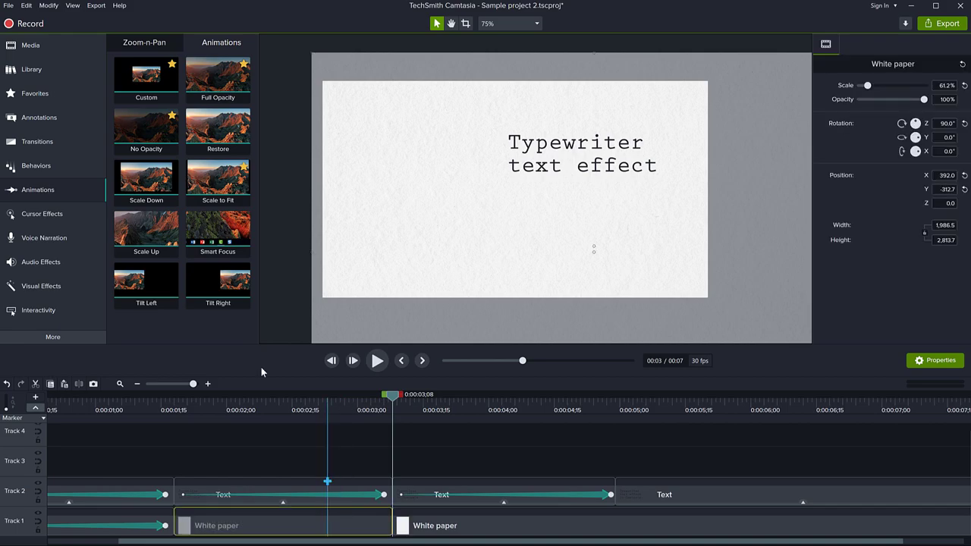
pyautogui.moveTo(153, 96); pyautogui.dragTo(382, 524)
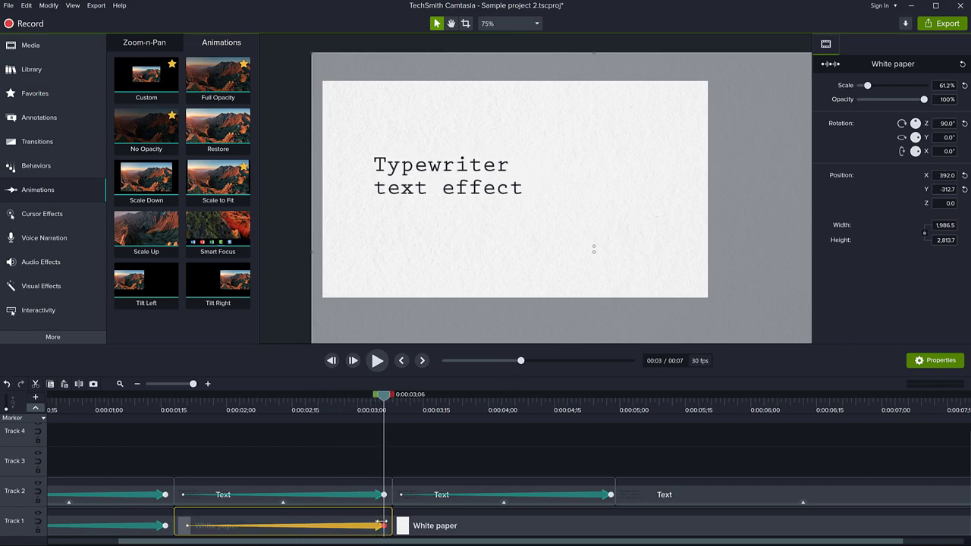
pyautogui.rightClick(336, 531)
pyautogui.moveTo(286, 494)
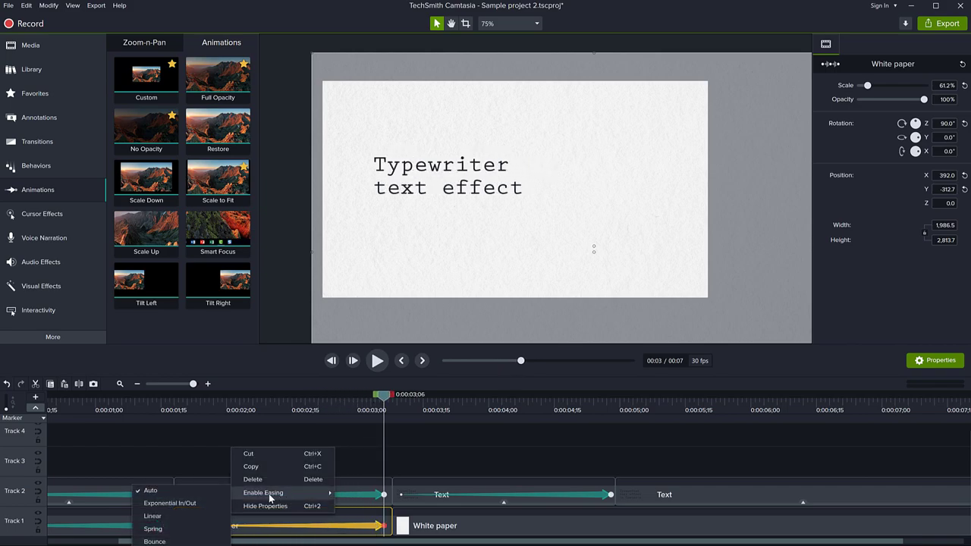
pyautogui.click(177, 516)
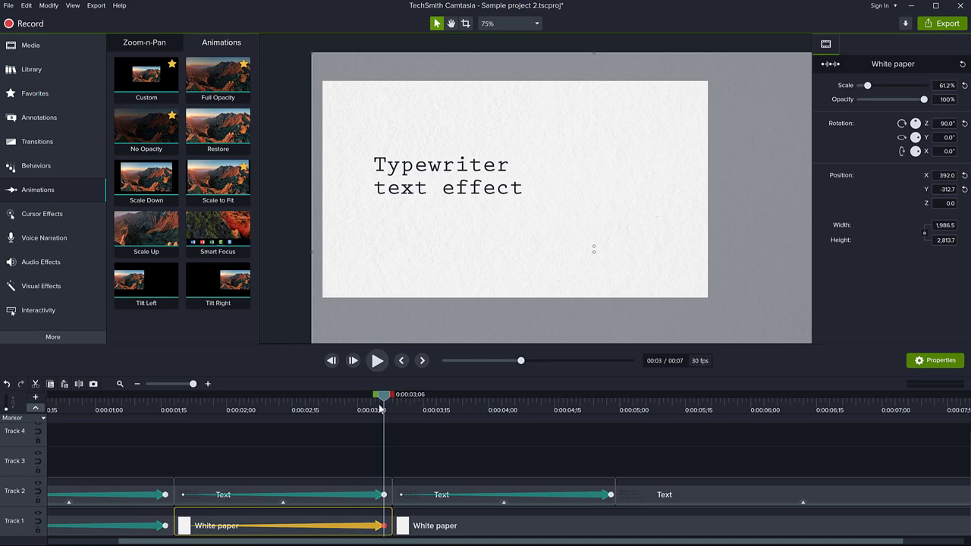
# - Shift the second White paper clip's animated end position to about X -97.3
pyautogui.press('Left')
pyautogui.press('Left')
pyautogui.press('Left')
pyautogui.press('Left')
pyautogui.press('Left')
pyautogui.press('Left')
pyautogui.press('Left')
pyautogui.press('Left')
pyautogui.press('Left')
pyautogui.press('Left')
pyautogui.press('Left')
pyautogui.press('Left')
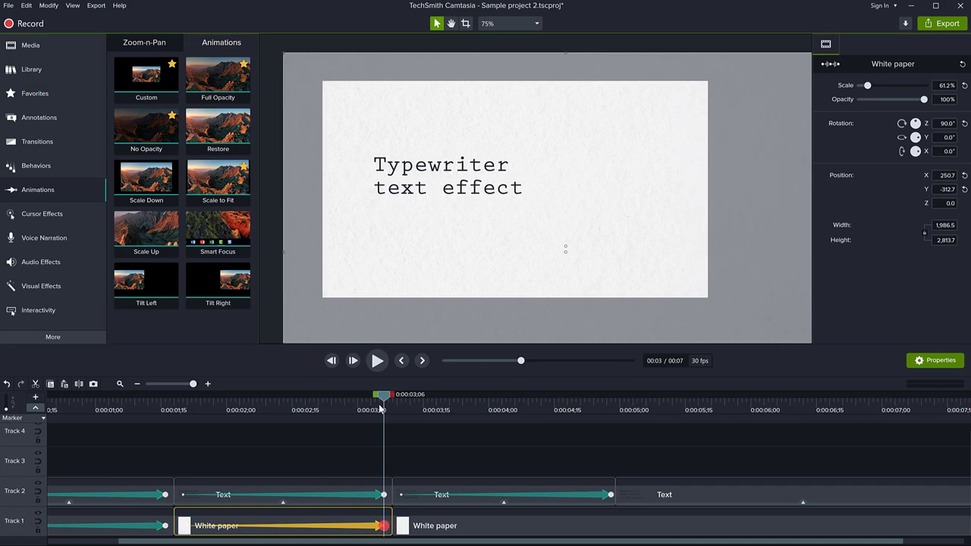
pyautogui.press('Left')
pyautogui.press('Left')
pyautogui.press('Left')
pyautogui.press('Left')
pyautogui.press('Left')
pyautogui.press('Left')
pyautogui.press('Left')
pyautogui.press('Left')
pyautogui.press('Left')
pyautogui.press('Left')
pyautogui.press('Left')
pyautogui.moveTo(381, 400)
pyautogui.mouseDown()
pyautogui.moveTo(293, 399)
pyautogui.moveTo(380, 402)
pyautogui.mouseUp()
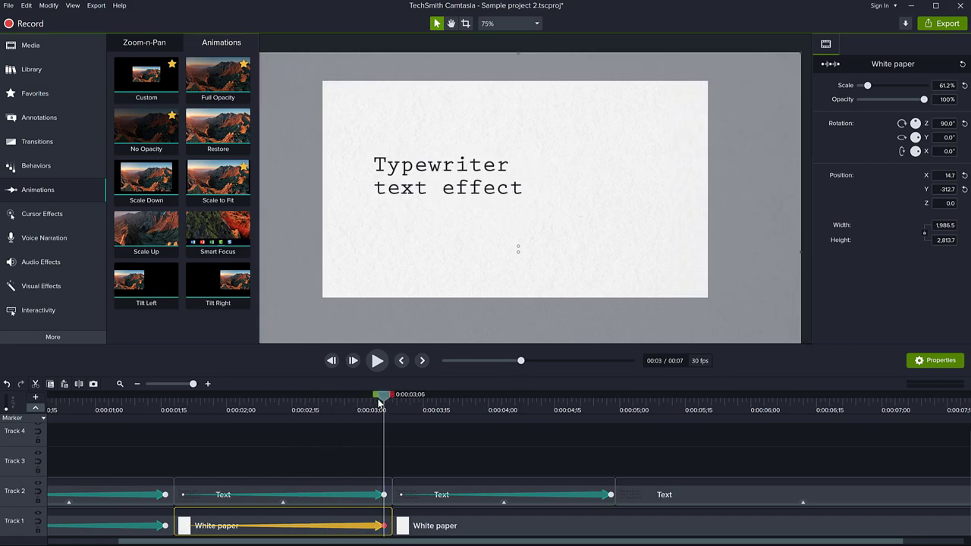
pyautogui.press('Left')
pyautogui.press('Left')
pyautogui.press('Left')
pyautogui.press('Left')
pyautogui.press('Left')
pyautogui.moveTo(379, 400)
pyautogui.mouseDown()
pyautogui.moveTo(285, 402)
pyautogui.moveTo(383, 407)
pyautogui.moveTo(266, 402)
pyautogui.moveTo(383, 402)
pyautogui.mouseUp()
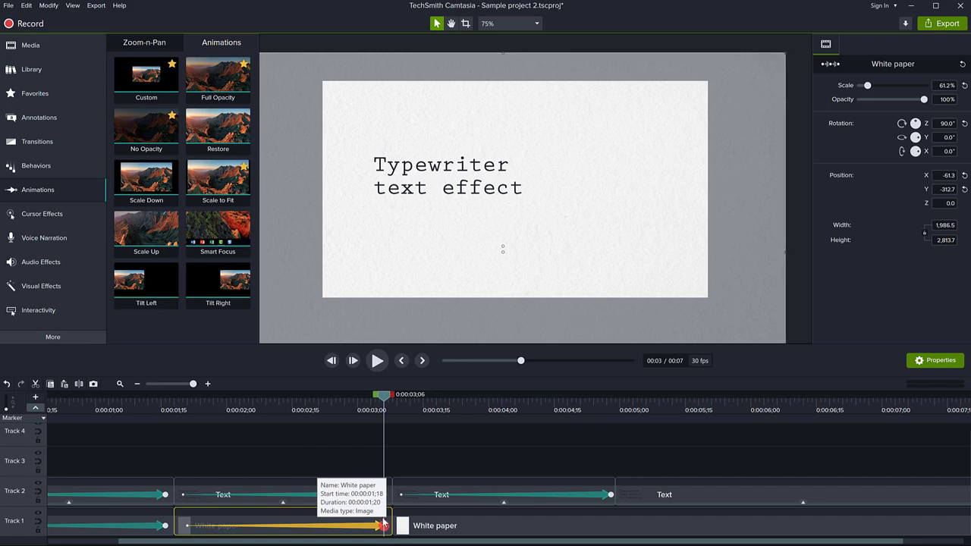
# - Raise the third White paper clip to about Y -123.3 and split it at 0:00:04;29, where the last text clip starts
pyautogui.moveTo(383, 398); pyautogui.dragTo(615, 452)
pyautogui.click(593, 527)
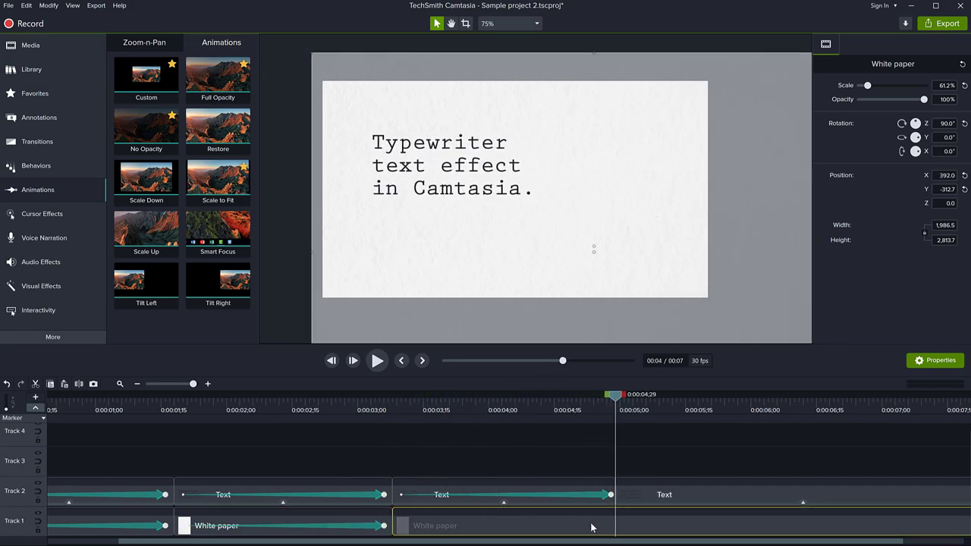
pyautogui.press('Up')
pyautogui.press('Up')
pyautogui.press('Up')
pyautogui.press('Up')
pyautogui.press('Up')
pyautogui.press('Up')
pyautogui.press('Up')
pyautogui.press('Up')
pyautogui.press('Up')
pyautogui.press('Up')
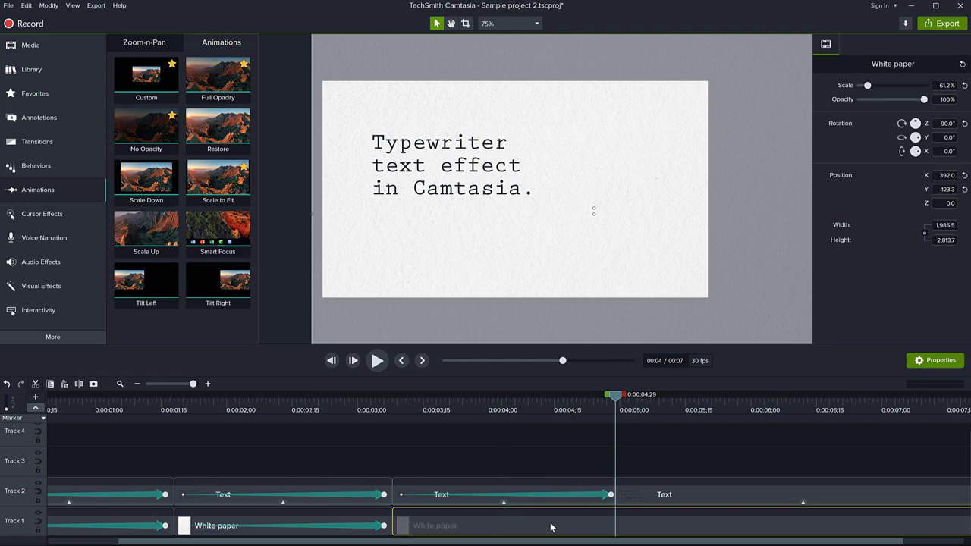
pyautogui.hotkey('ctrl', 'v')
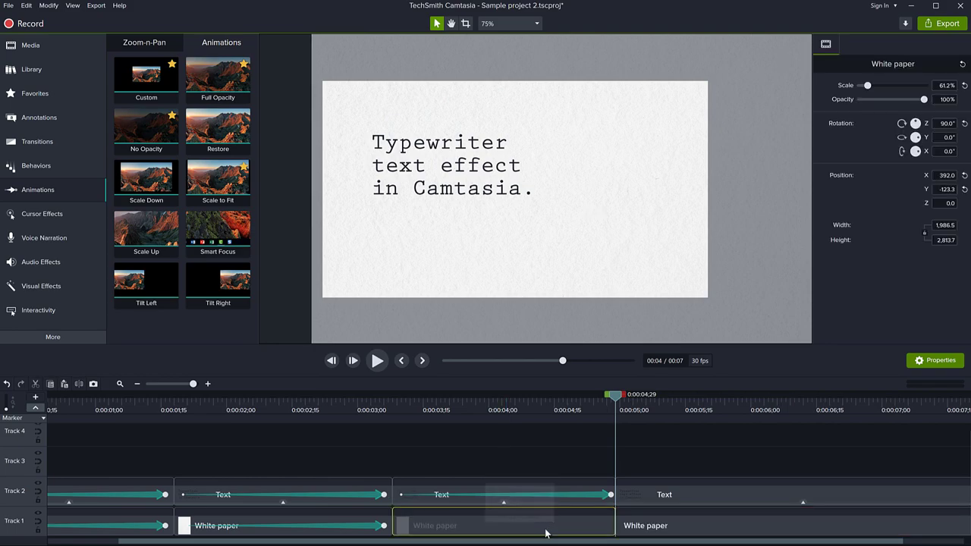
# - Add a Linear custom animation across the third White paper clip, moving its end position to about X -97.3
pyautogui.click(366, 525)
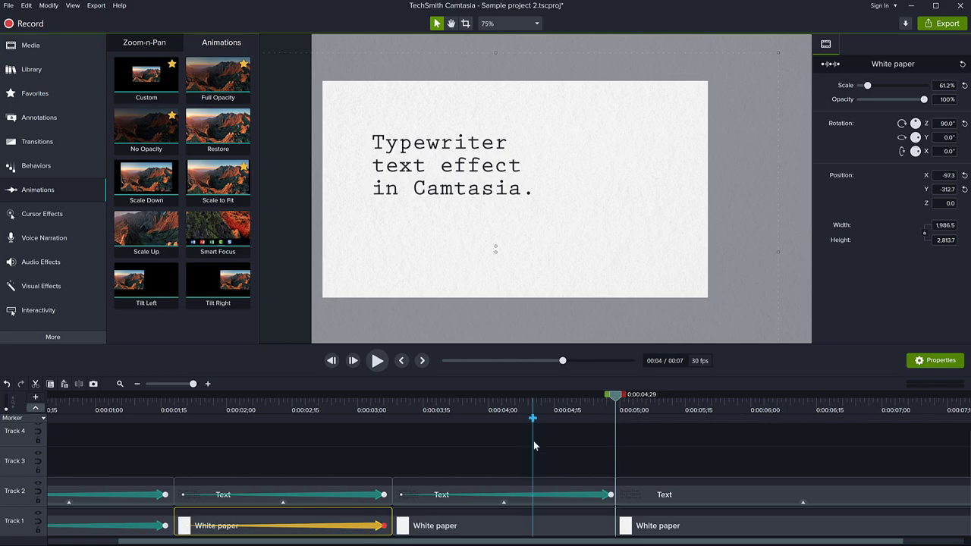
pyautogui.click(531, 533)
pyautogui.press('a')
pyautogui.moveTo(565, 531); pyautogui.dragTo(551, 531)
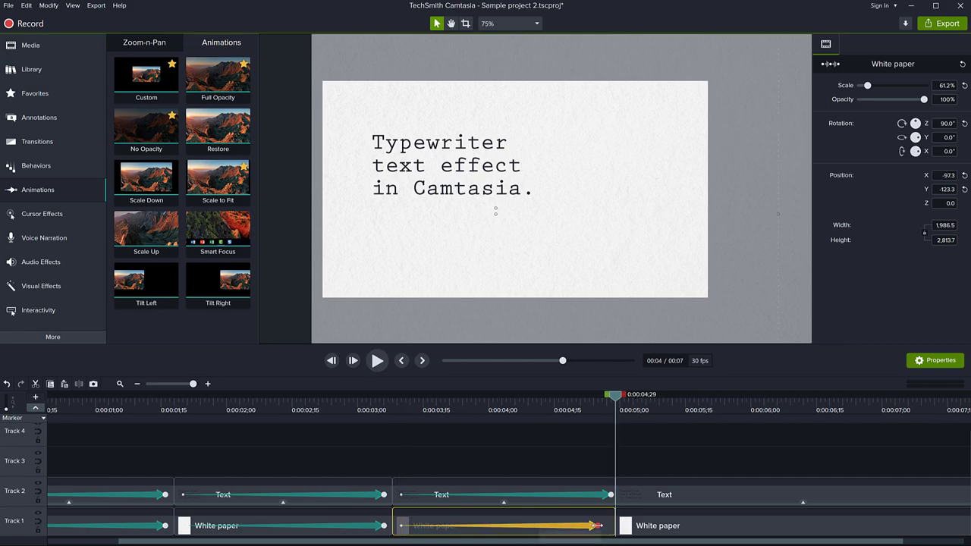
# - Raise the last White paper clip to about Y -38.0 and scrub back over the transition from the third clip
pyautogui.moveTo(606, 396); pyautogui.dragTo(655, 455)
pyautogui.click(680, 531)
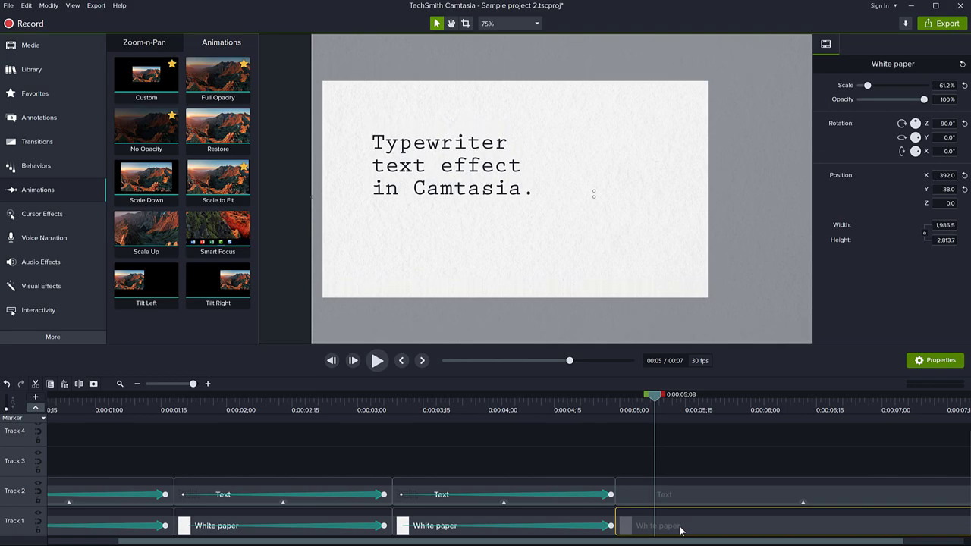
pyautogui.moveTo(658, 402); pyautogui.dragTo(471, 428)
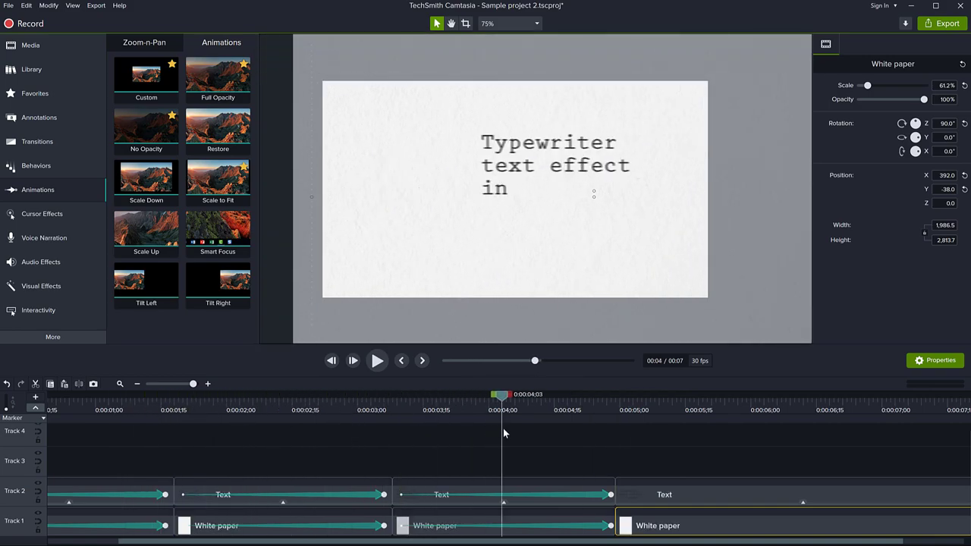
# - Apply the Motion Blur visual effect to all four White paper clips
pyautogui.scroll(-3, 503, 432)
pyautogui.moveTo(771, 522); pyautogui.dragTo(91, 523)
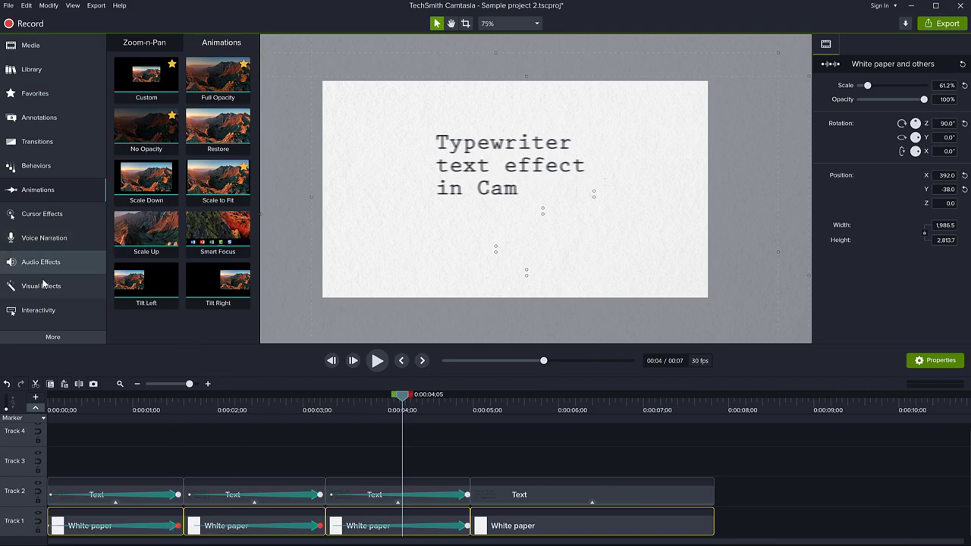
pyautogui.click(62, 292)
pyautogui.moveTo(205, 350); pyautogui.dragTo(352, 522)
# - Play the typewriter animation from the start to check the blurred paper movement
pyautogui.moveTo(401, 400); pyautogui.dragTo(49, 399)
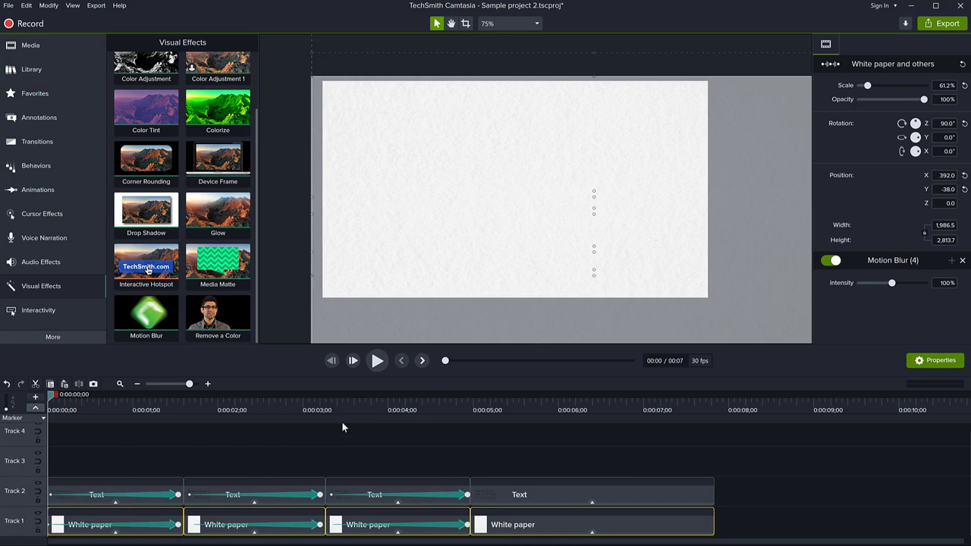
pyautogui.click(377, 361)
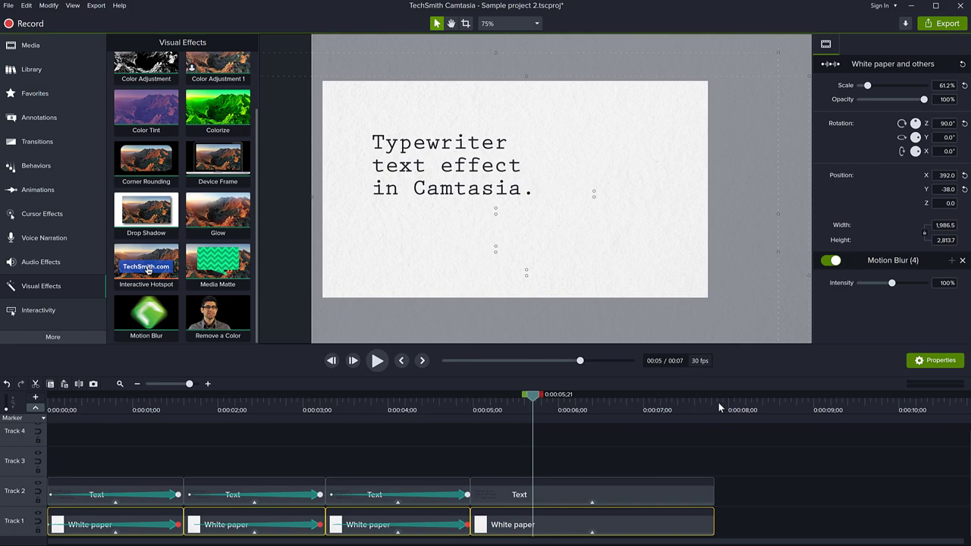
pyautogui.moveTo(535, 400); pyautogui.dragTo(411, 489)
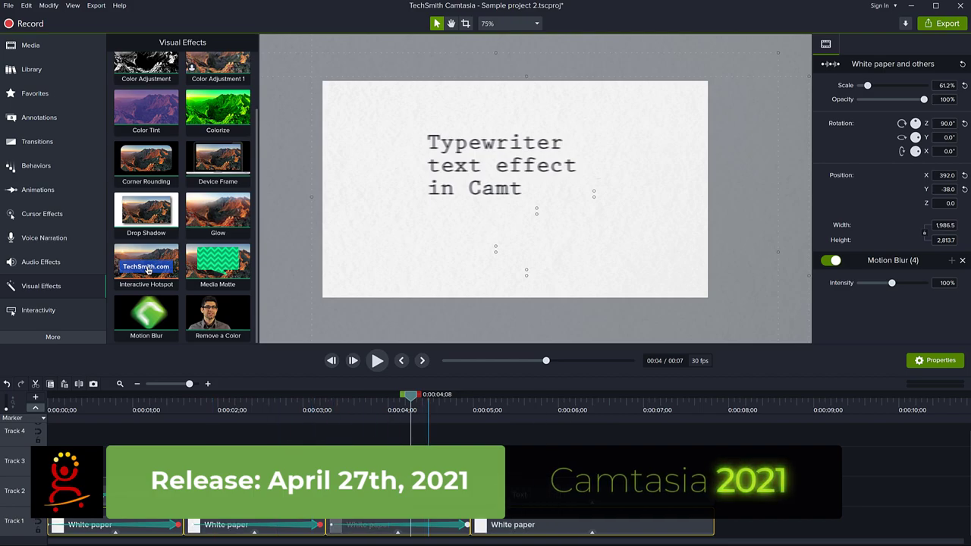
# - Group all the Text and White paper clips on Track 1 and Track 2 together
pyautogui.press('Escape')
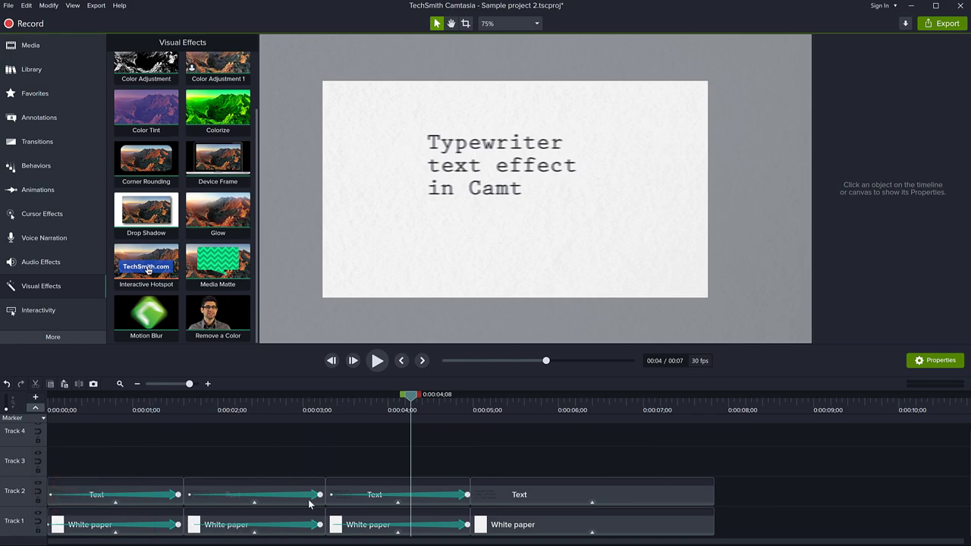
pyautogui.moveTo(670, 477); pyautogui.dragTo(58, 540)
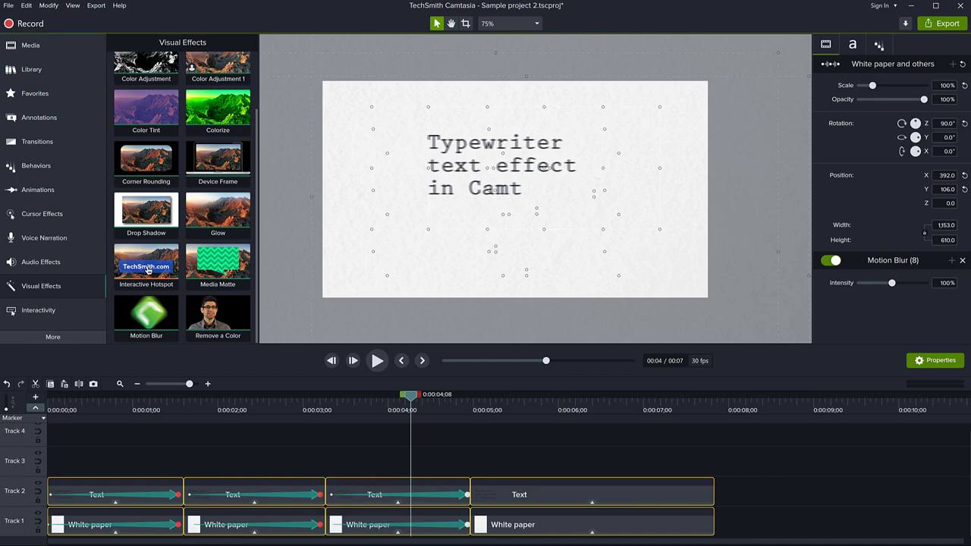
pyautogui.hotkey('ctrl', 'g')
# - Play the grouped typewriter animation from the beginning
pyautogui.hotkey('ctrl', 'Home')
pyautogui.press('space')
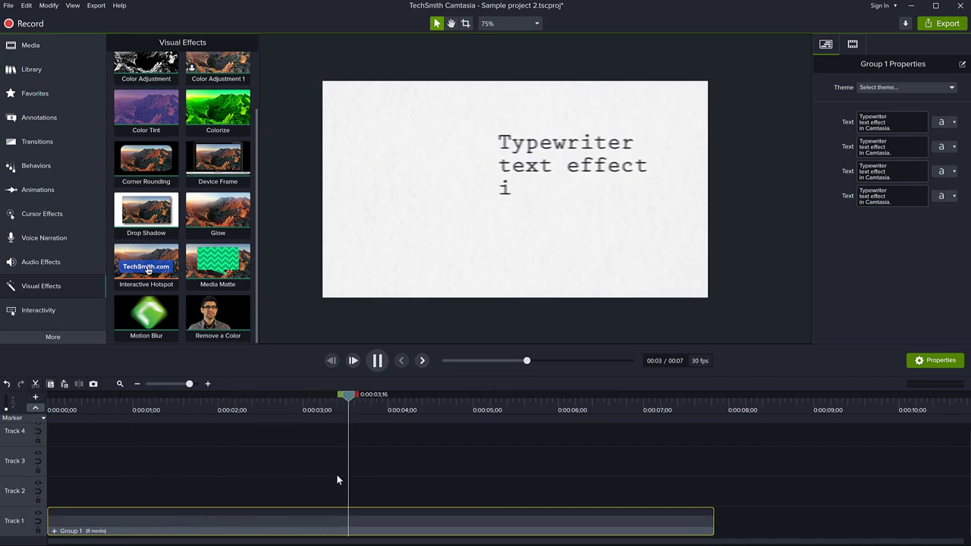
pyautogui.press('space')
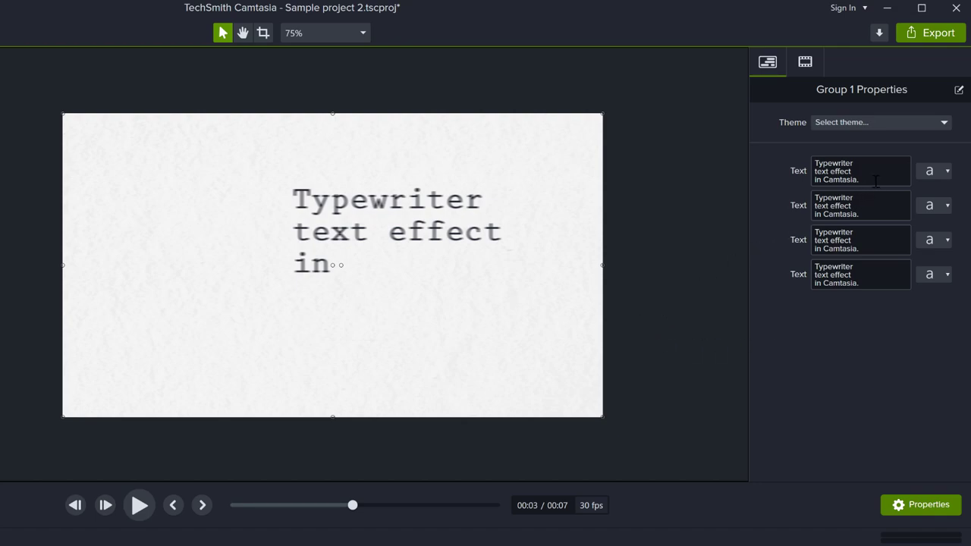
# - Replace the group's first text entry with "Typing new / text on this / line on screen." on three lines
pyautogui.click(810, 174)
pyautogui.click(816, 171)
pyautogui.moveTo(876, 182); pyautogui.dragTo(800, 156)
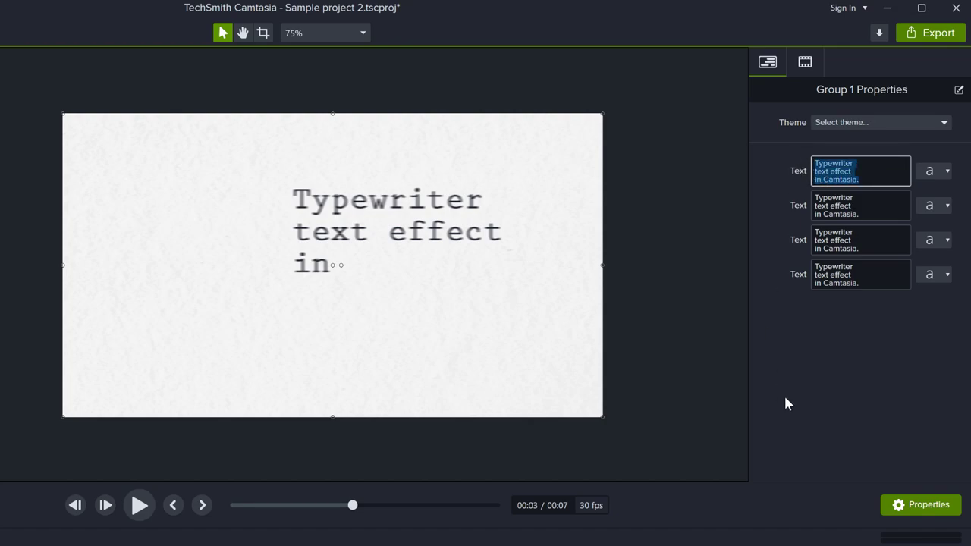
pyautogui.write('Typing new')
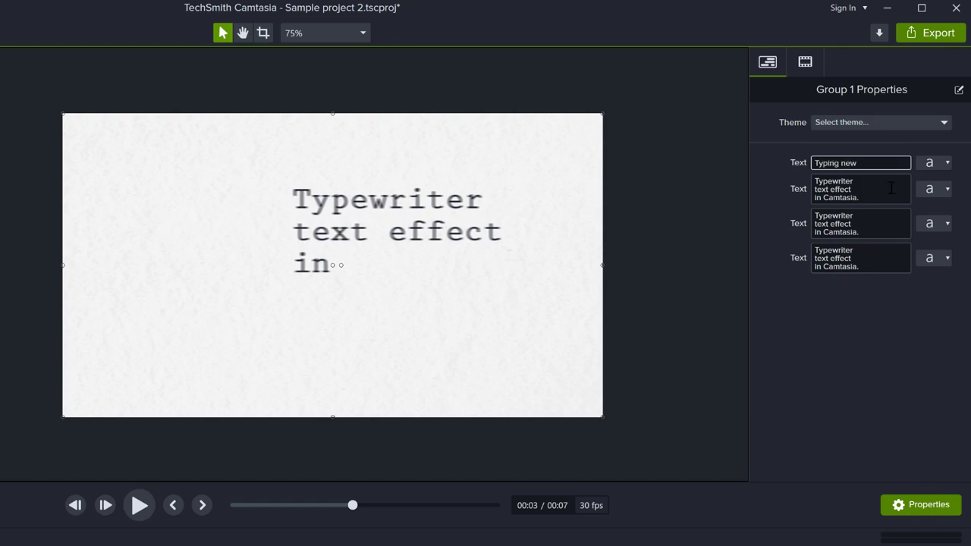
pyautogui.press('Return')
pyautogui.write('text on this')
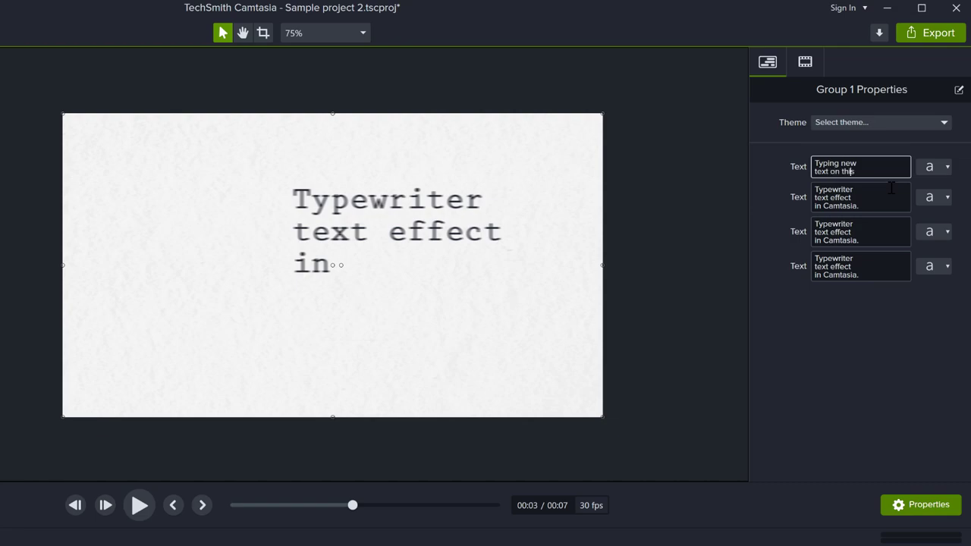
pyautogui.press('Return')
pyautogui.write('line ')
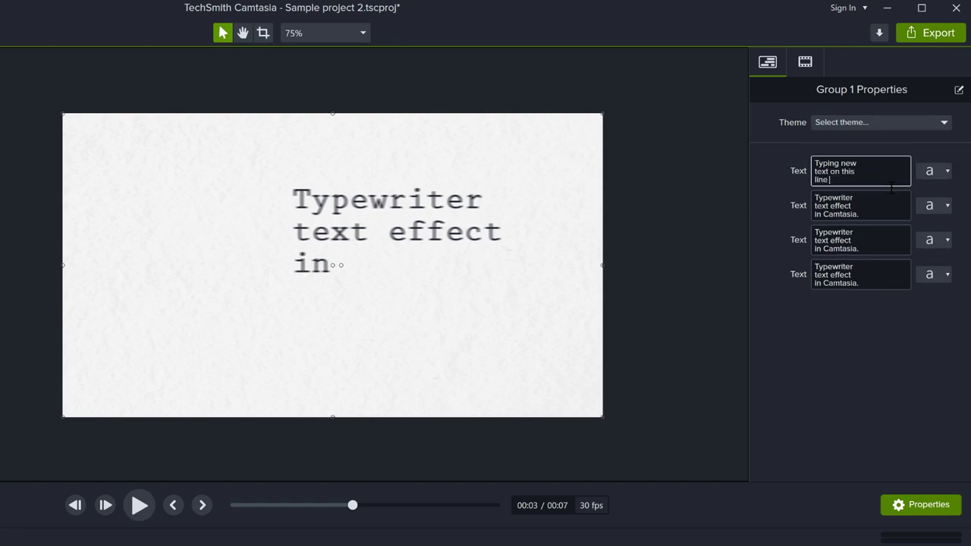
pyautogui.write('on screen.')
# - Copy the first entry's new text over the group's other three text entries
pyautogui.moveTo(880, 177); pyautogui.dragTo(795, 163)
pyautogui.hotkey('ctrl', 'c')
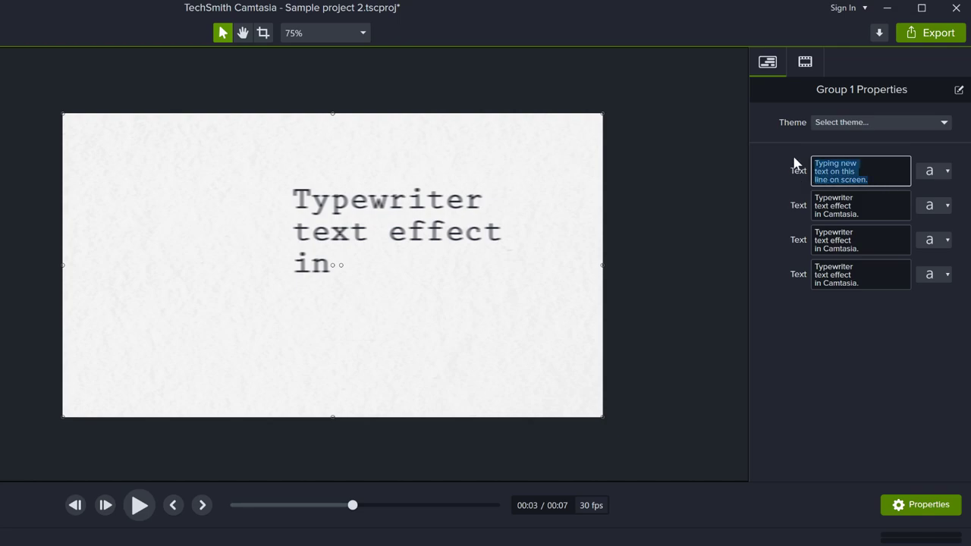
pyautogui.click(872, 212)
pyautogui.hotkey('ctrl', 'a')
pyautogui.hotkey('ctrl', 'v')
pyautogui.click(857, 250)
pyautogui.hotkey('ctrl', 'a')
pyautogui.hotkey('ctrl', 'v')
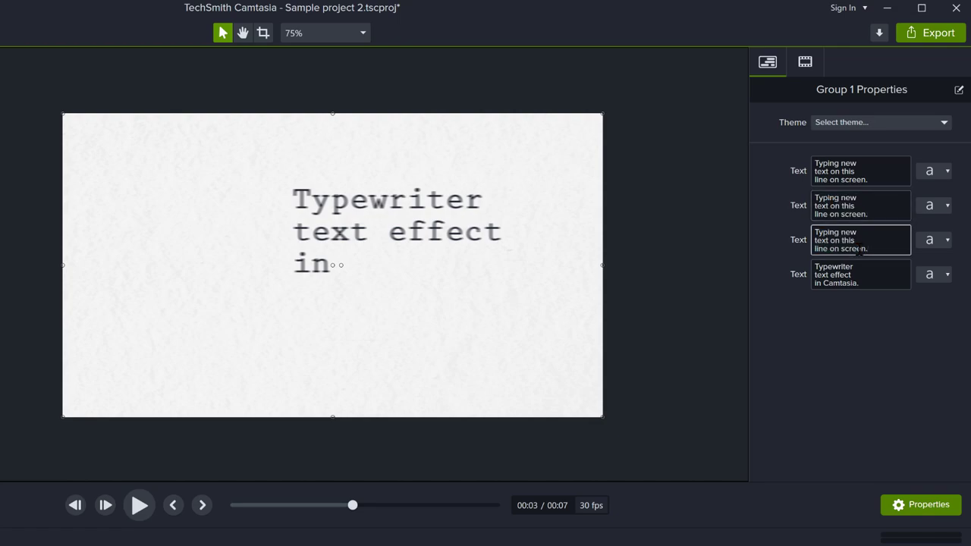
pyautogui.click(867, 276)
pyautogui.hotkey('ctrl', 'a')
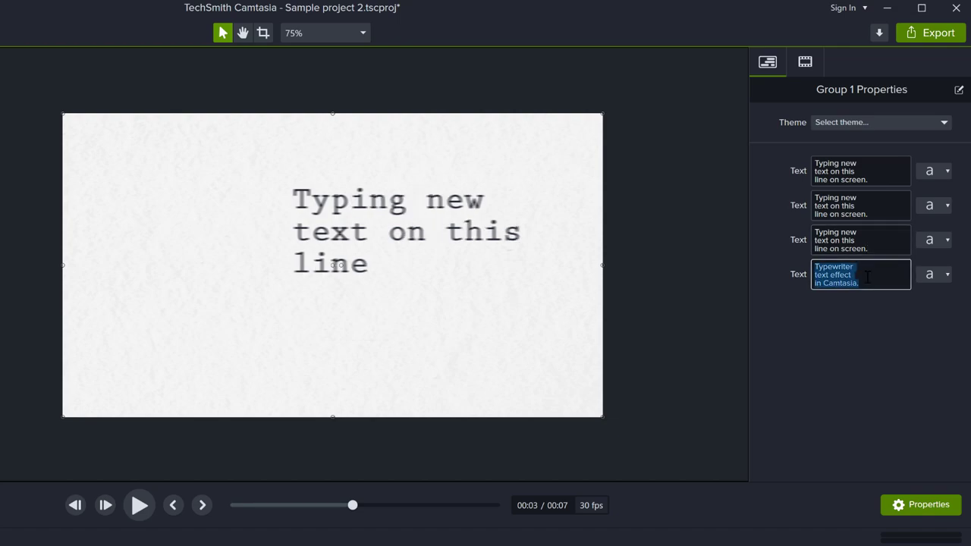
pyautogui.hotkey('ctrl', 'v')
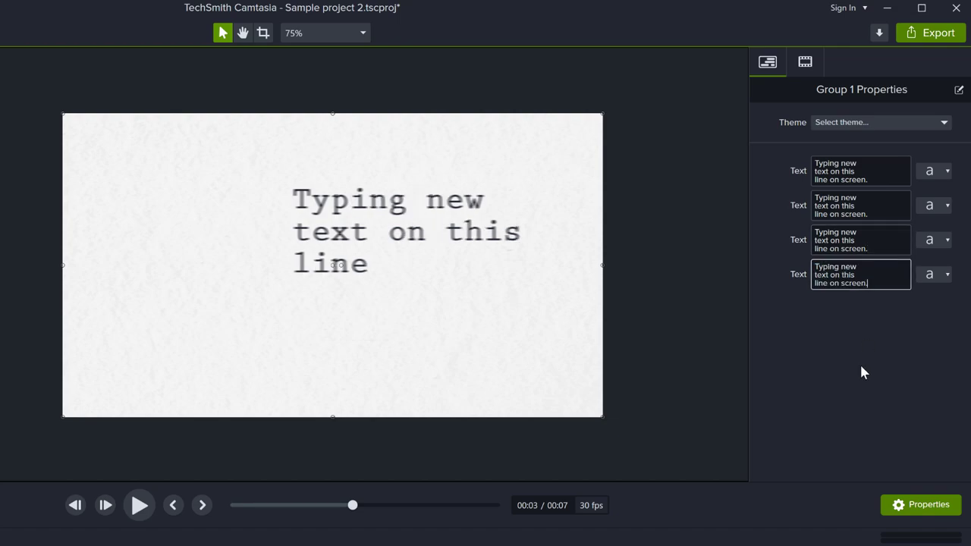
# - Play the group from the beginning to check the new text in the typewriter effect
pyautogui.moveTo(355, 507); pyautogui.dragTo(293, 507)
pyautogui.hotkey('ctrl', 'Home')
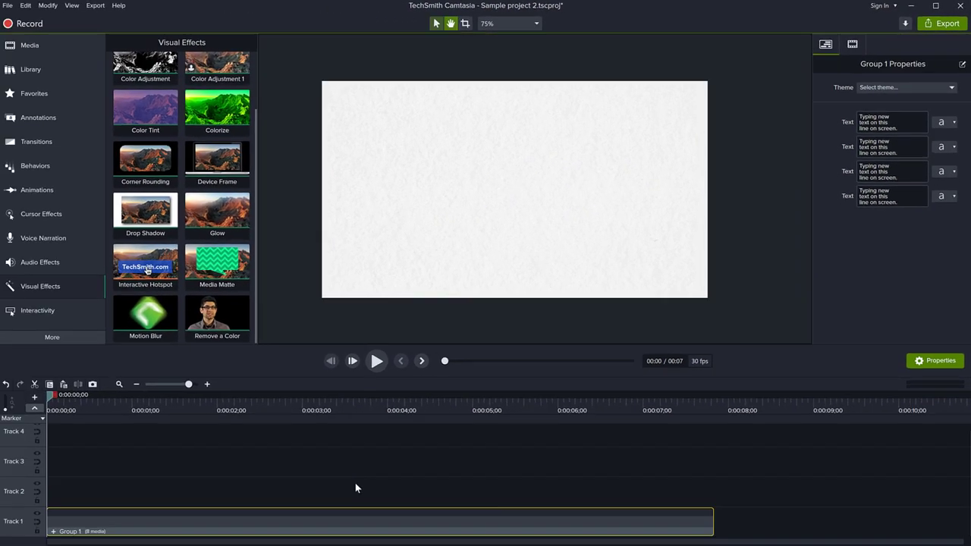
pyautogui.press('space')
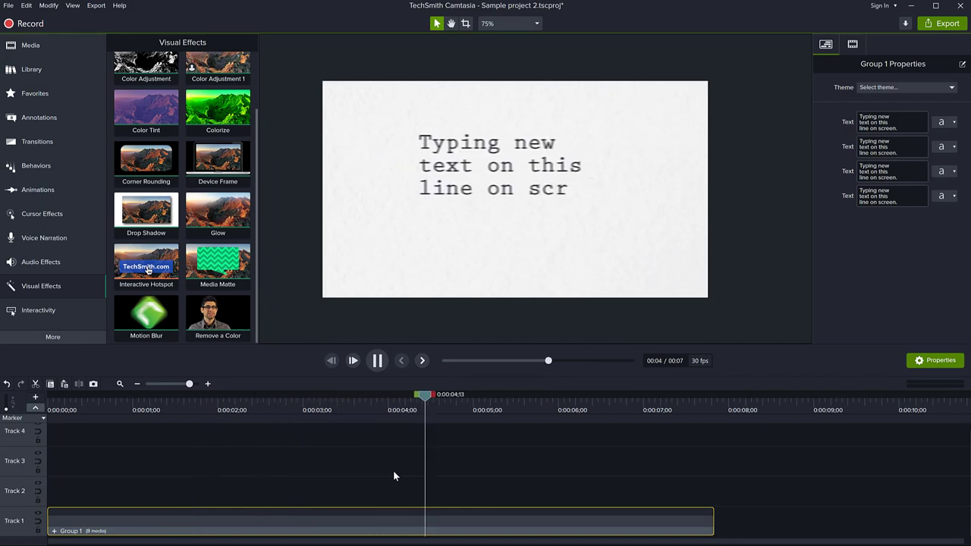
pyautogui.press('space')
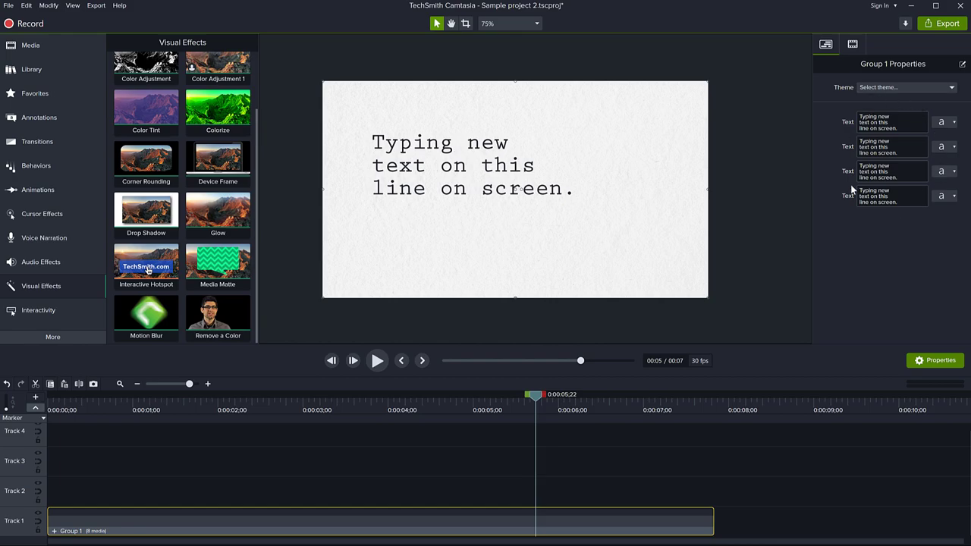
pyautogui.rightClick(389, 523)
pyautogui.press('Escape')
pyautogui.rightClick(416, 522)
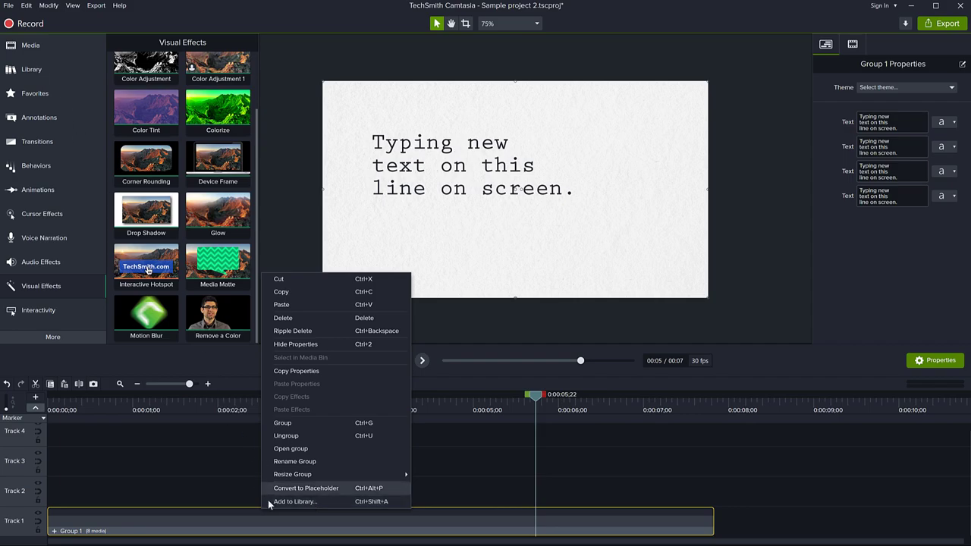
pyautogui.click(881, 315)
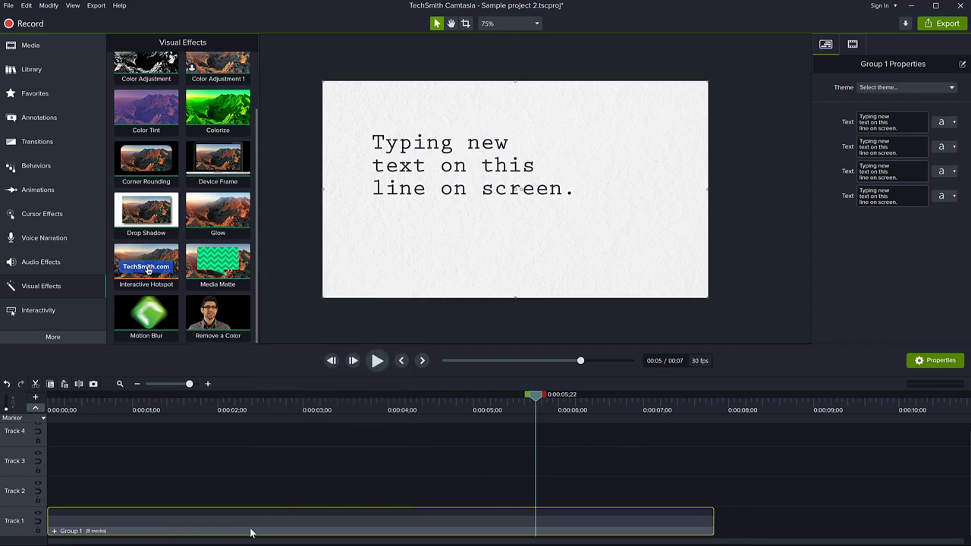